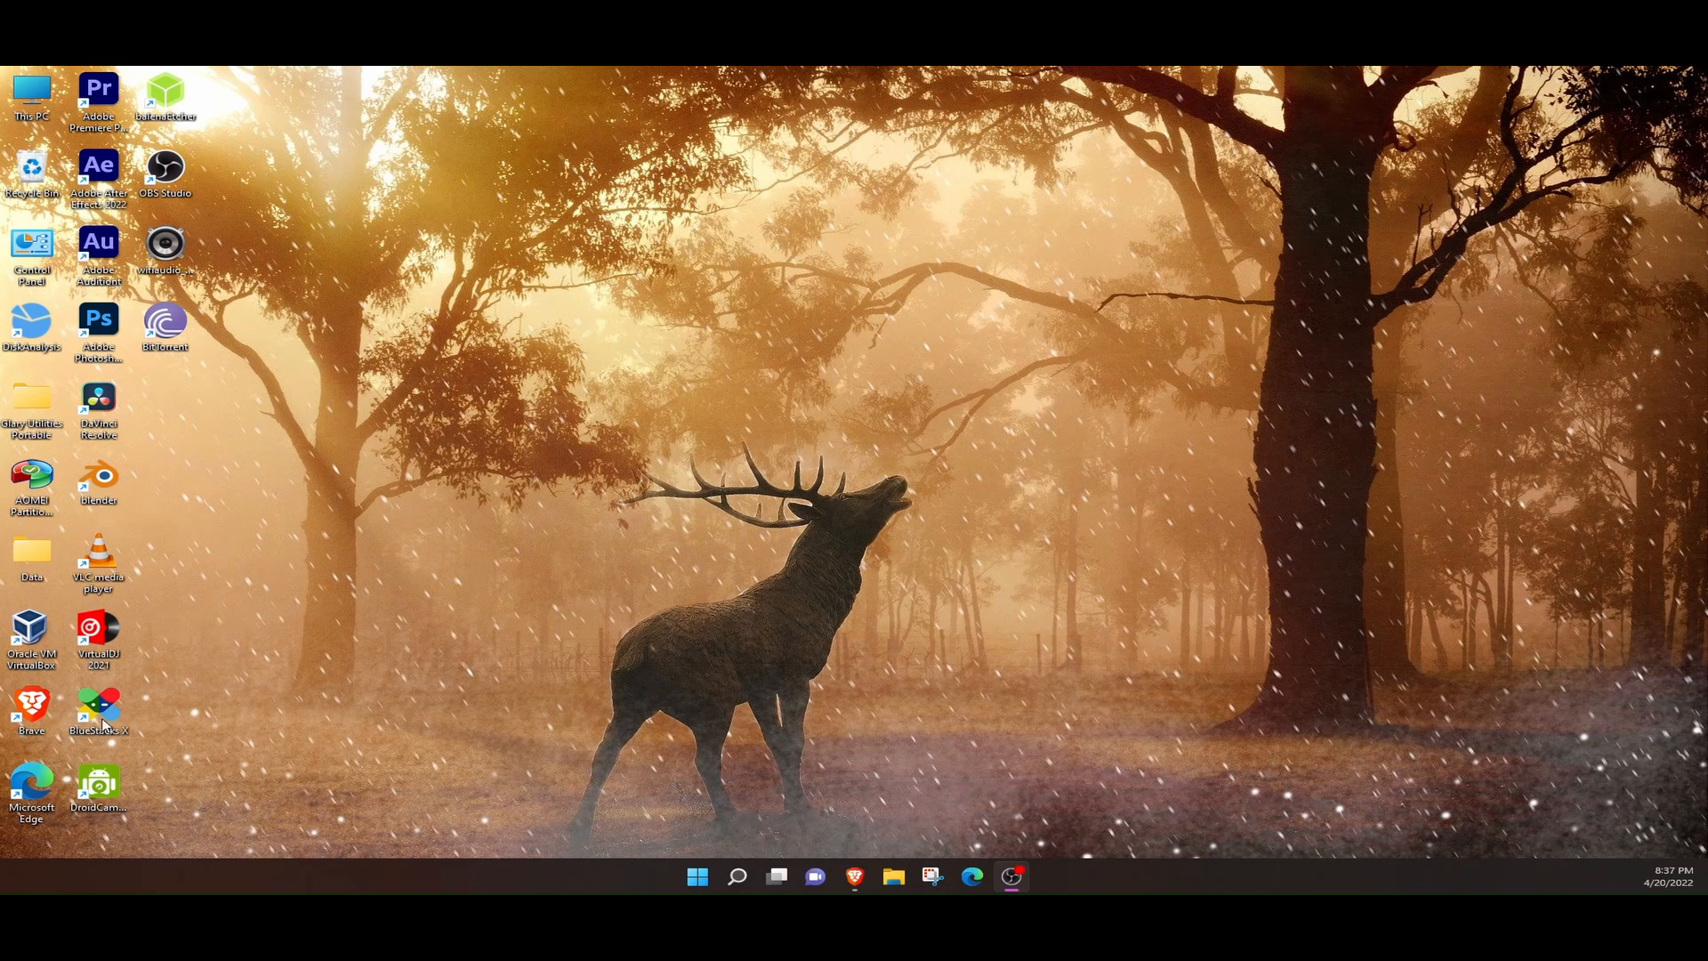
click(27, 642)
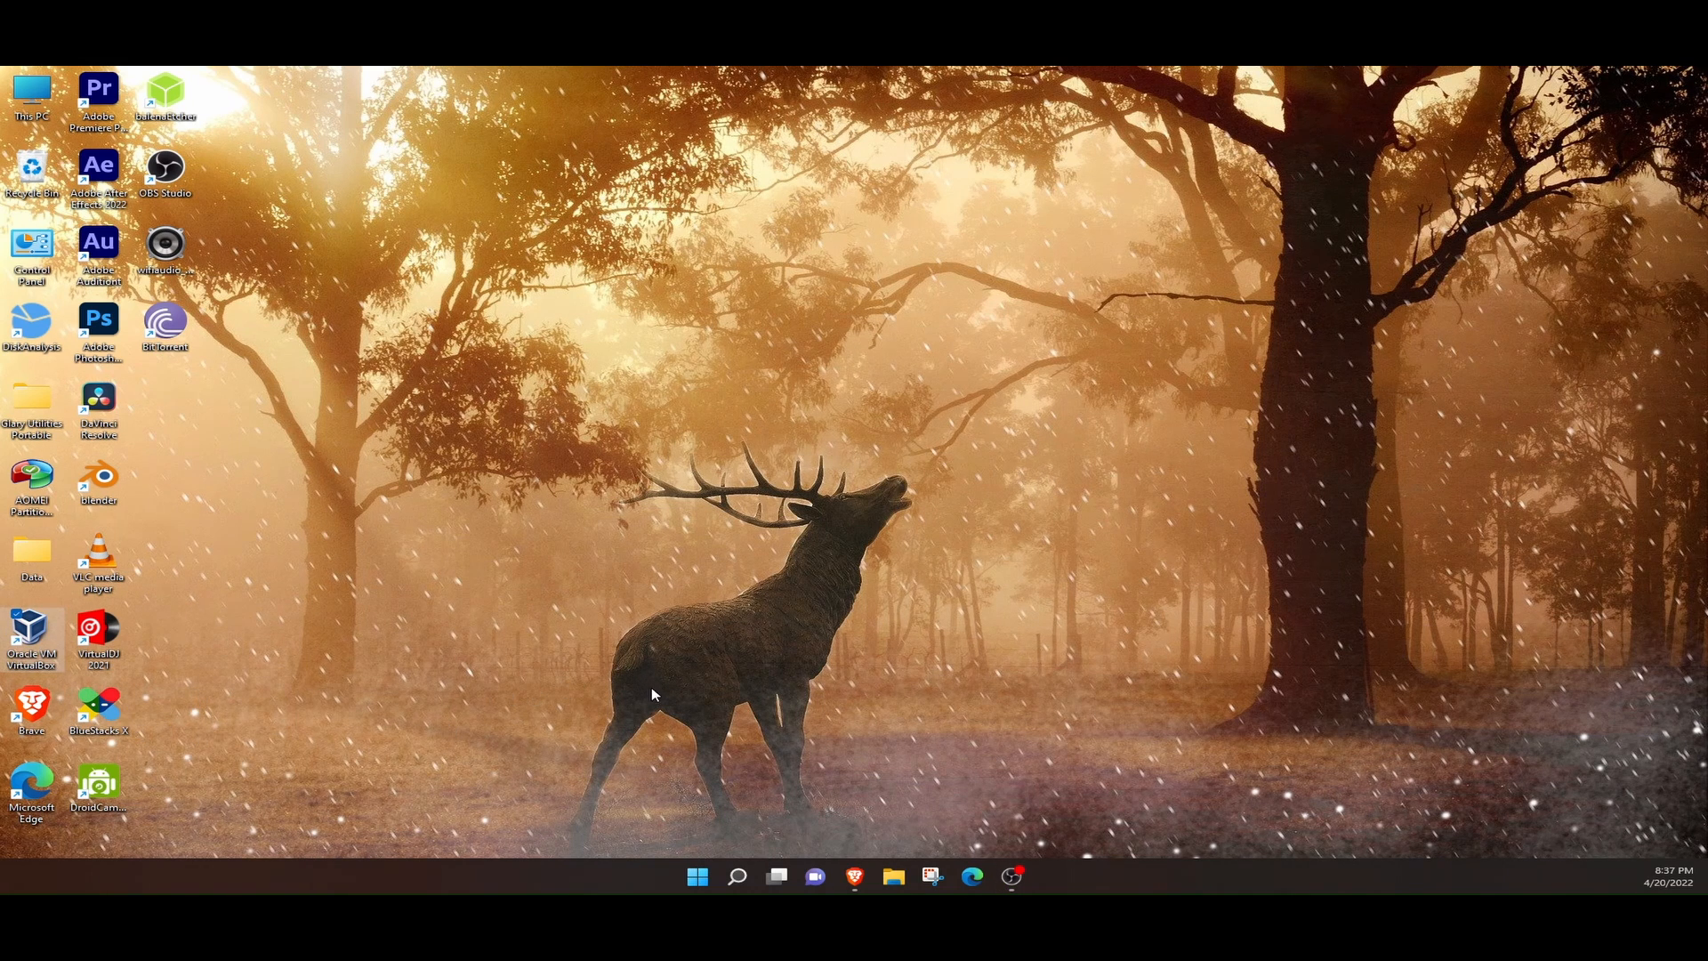
click(698, 878)
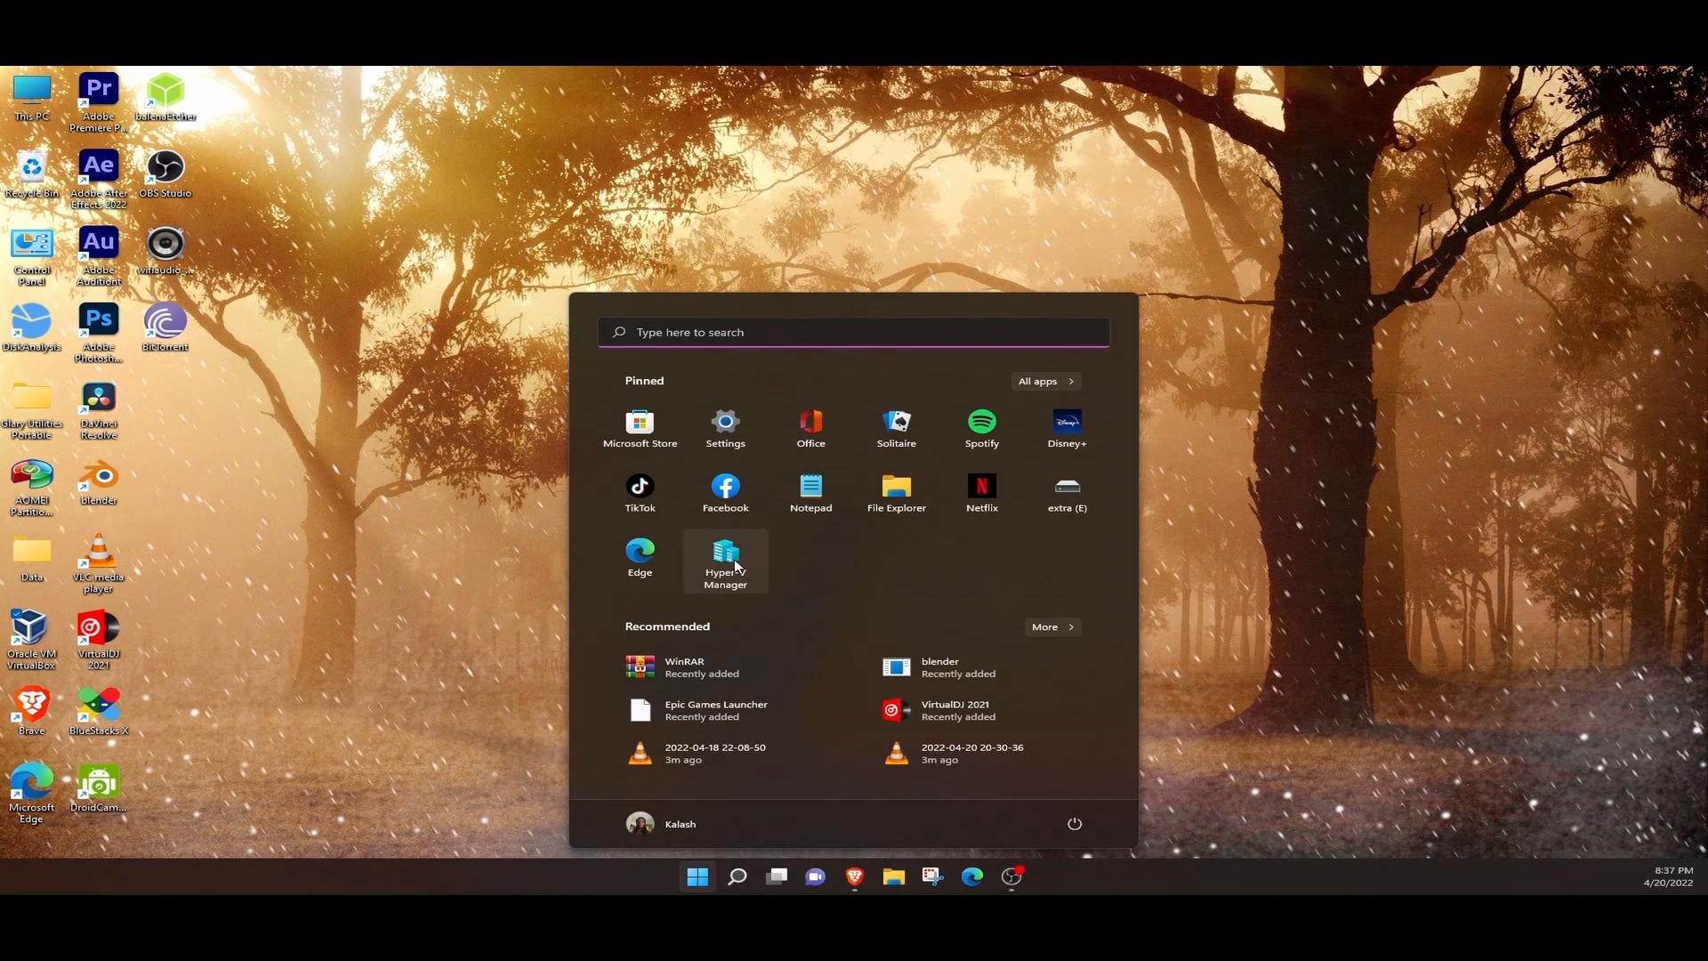
click(725, 560)
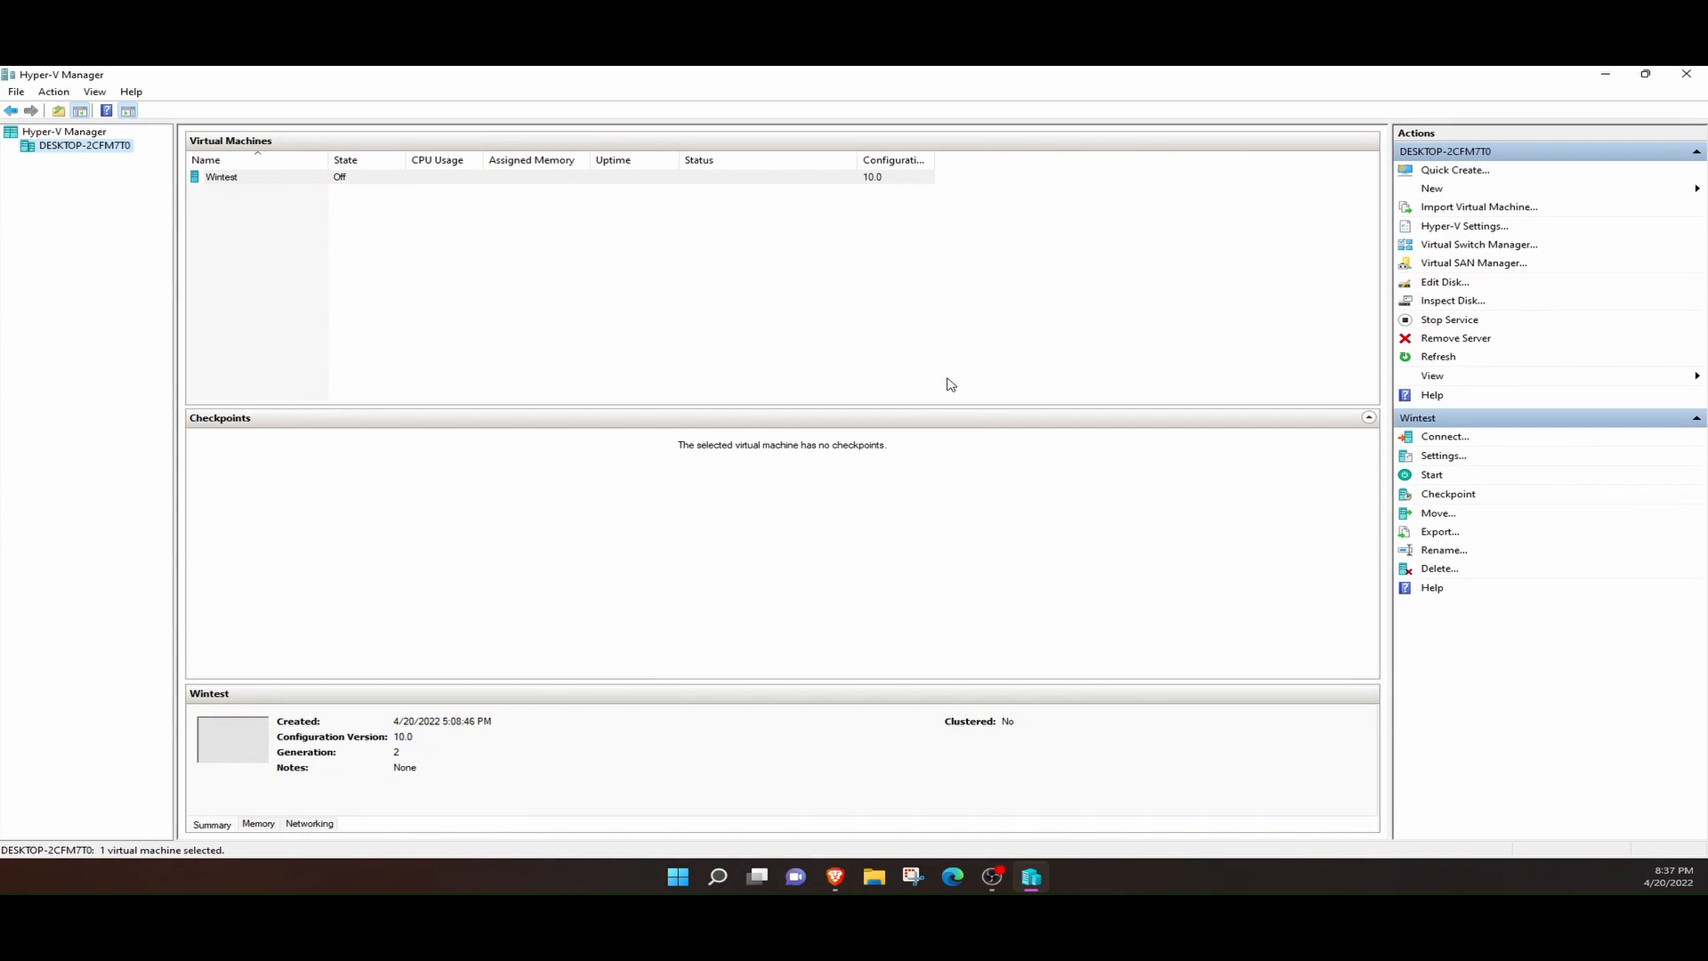
click(1690, 80)
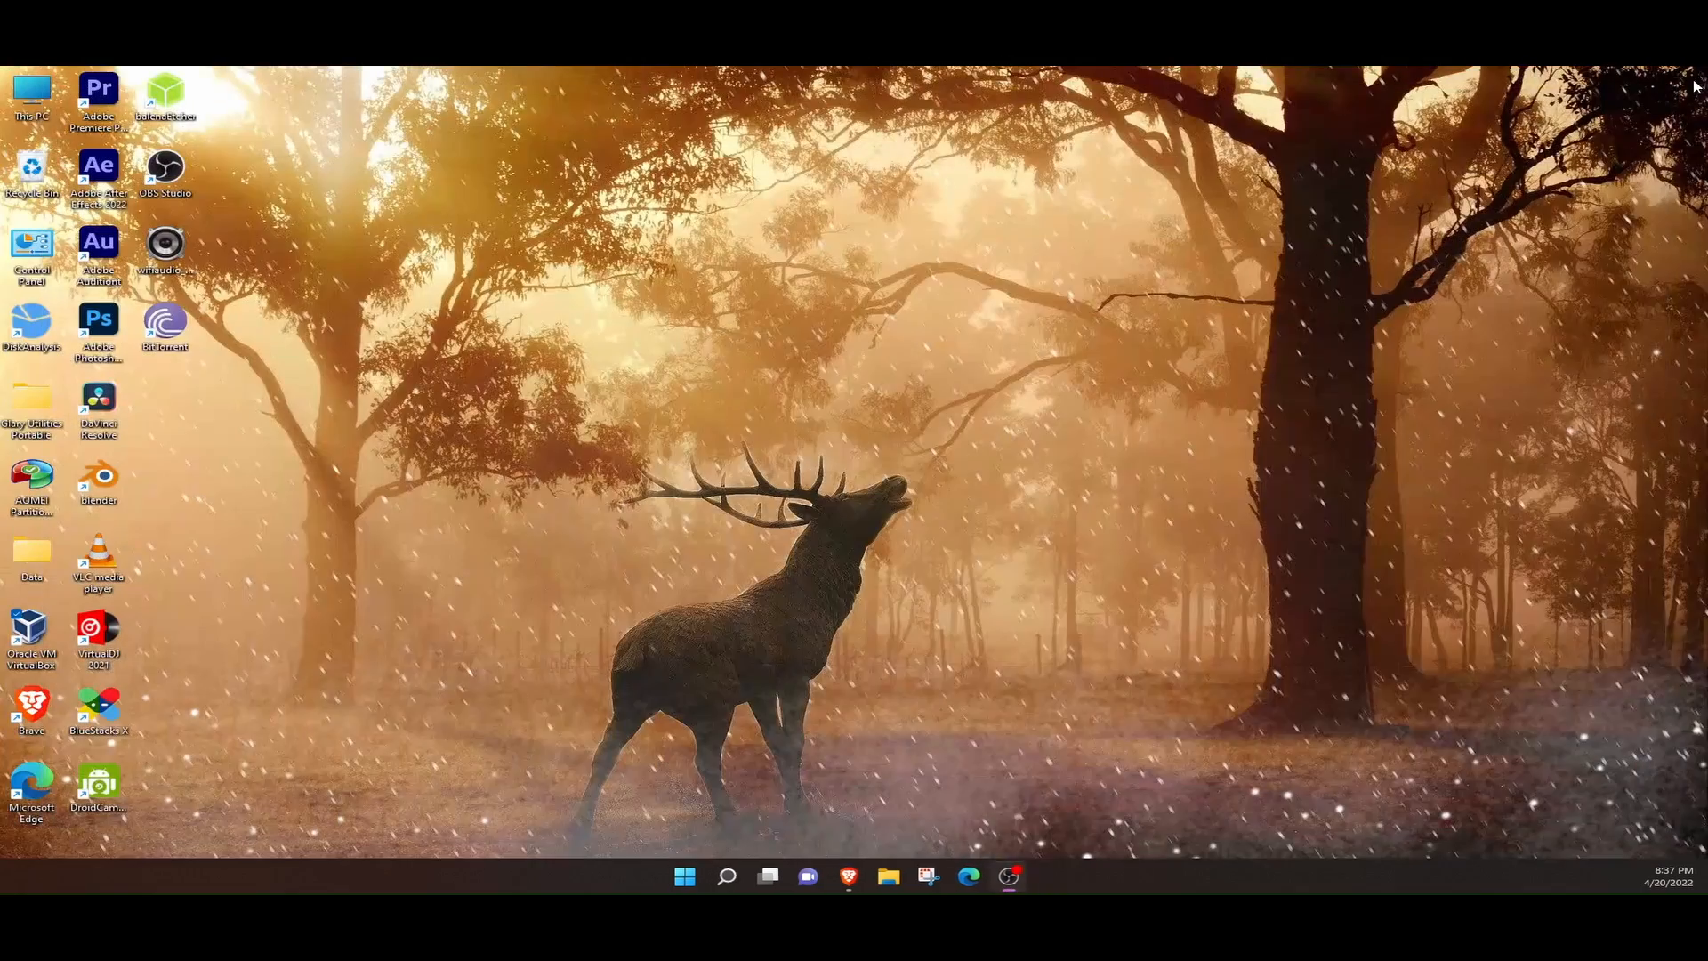
Open the dialog for turning Windows features on or off, make sure Hyper-V is enabled, and confirm
key(super)
text(windows fea)
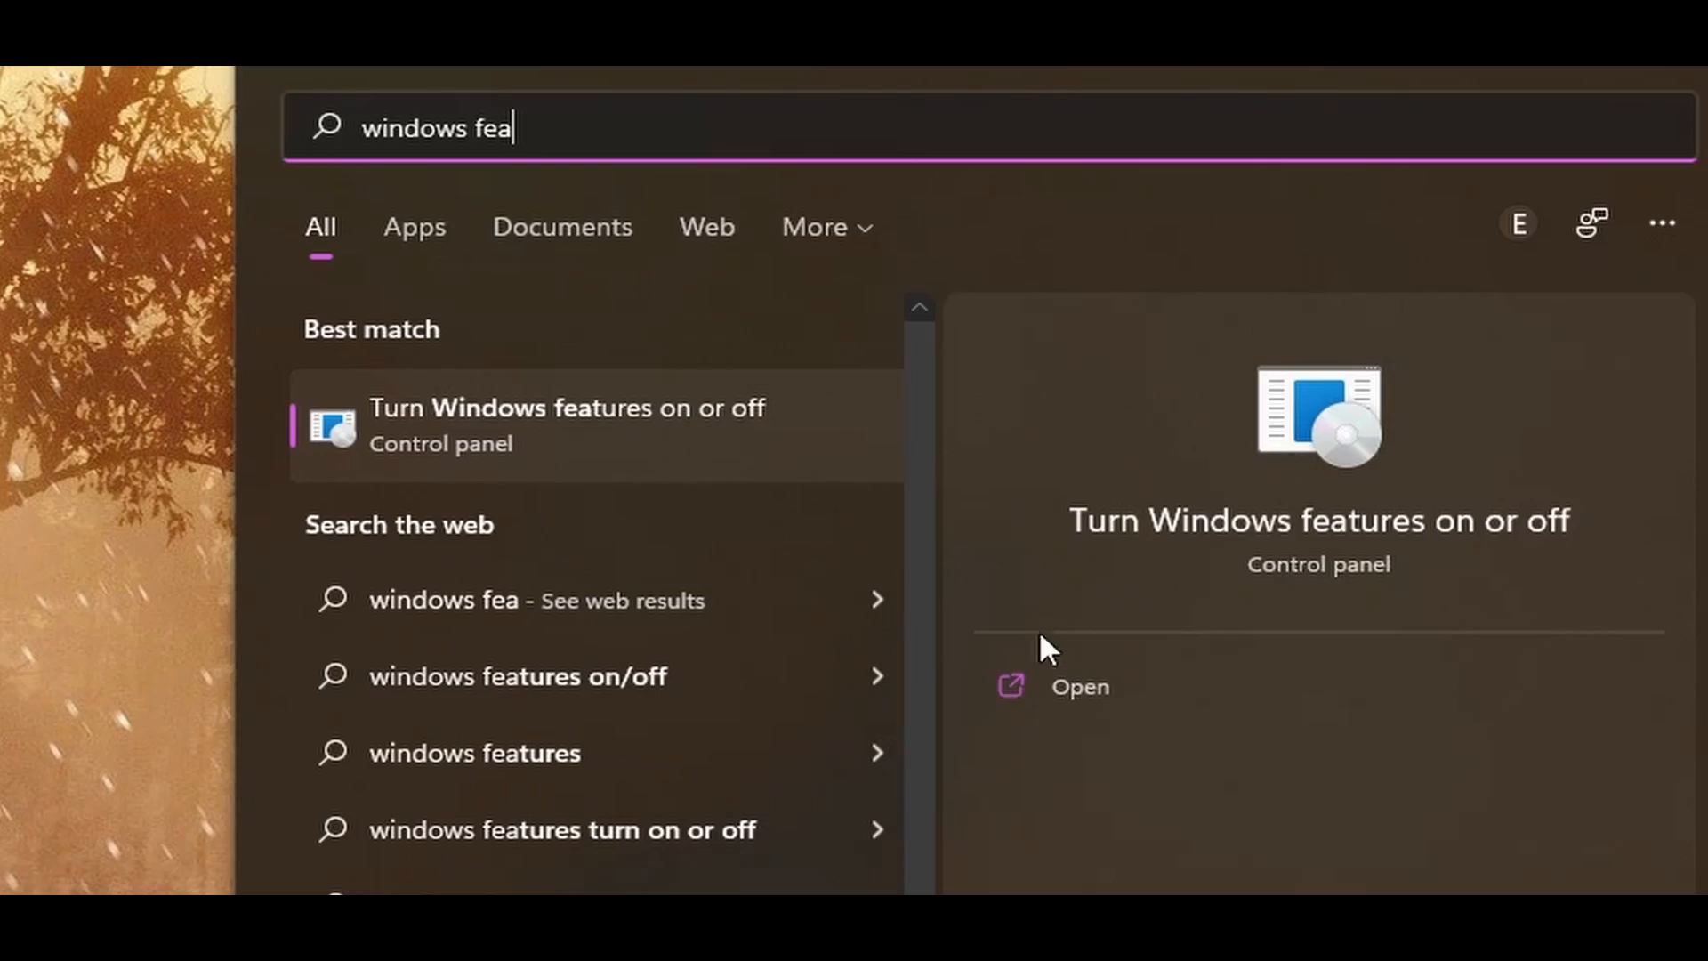
click(530, 428)
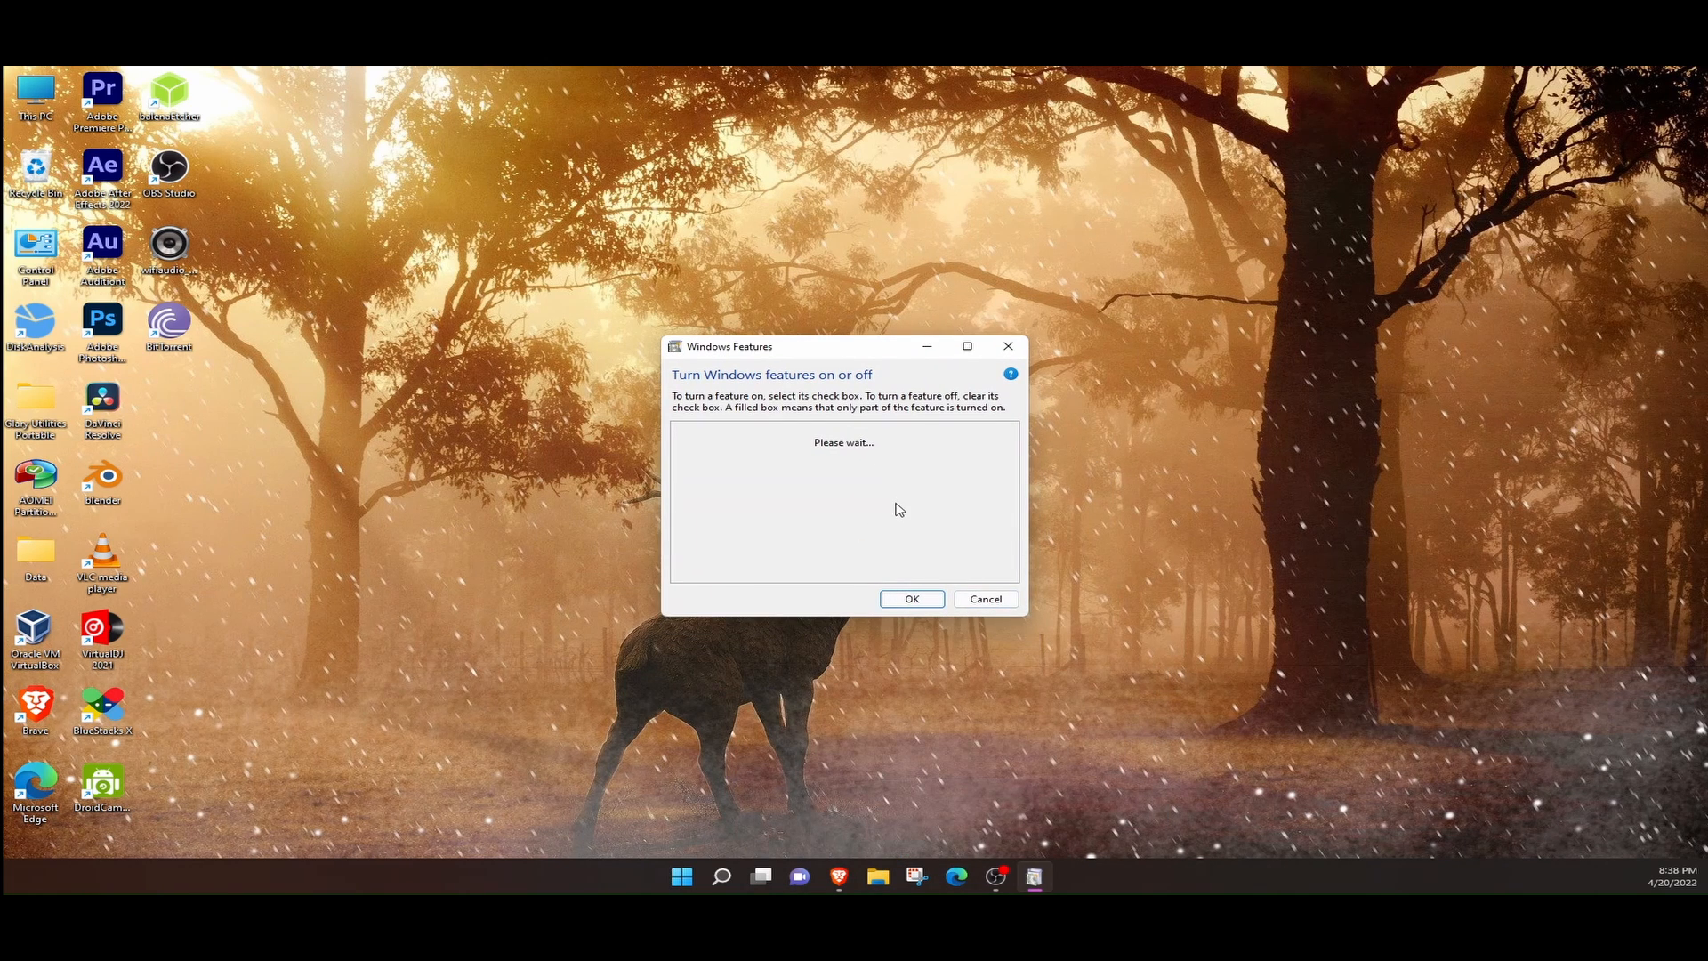
drag(1029, 616, 1163, 798)
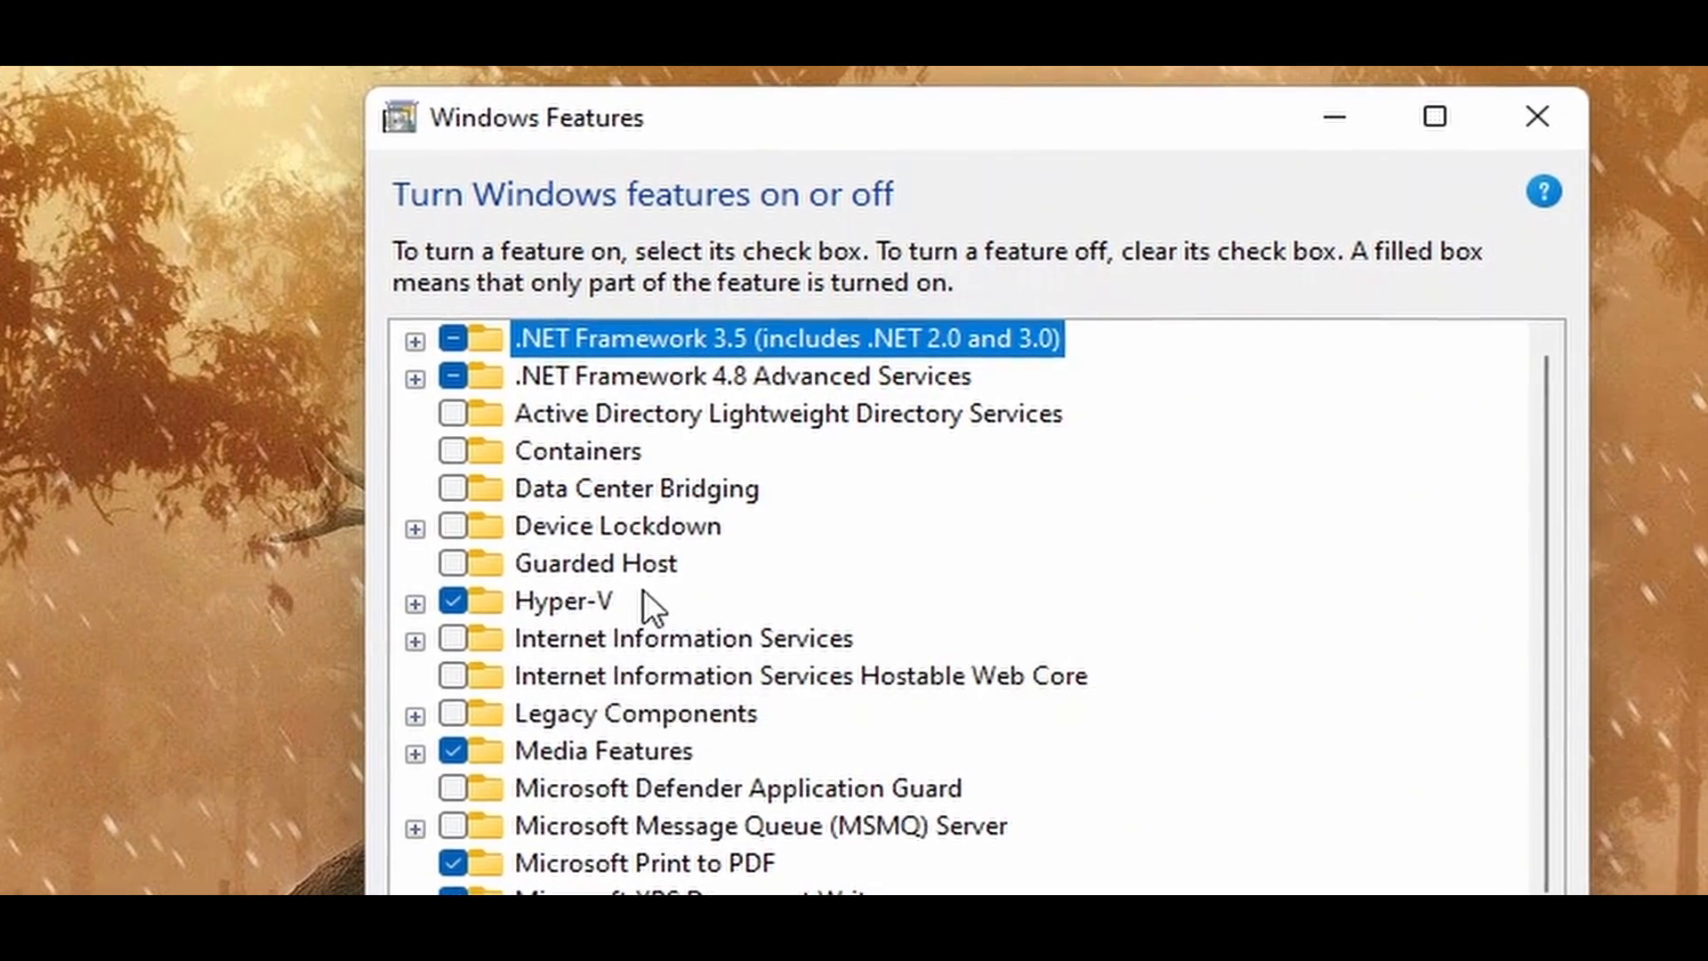
click(456, 603)
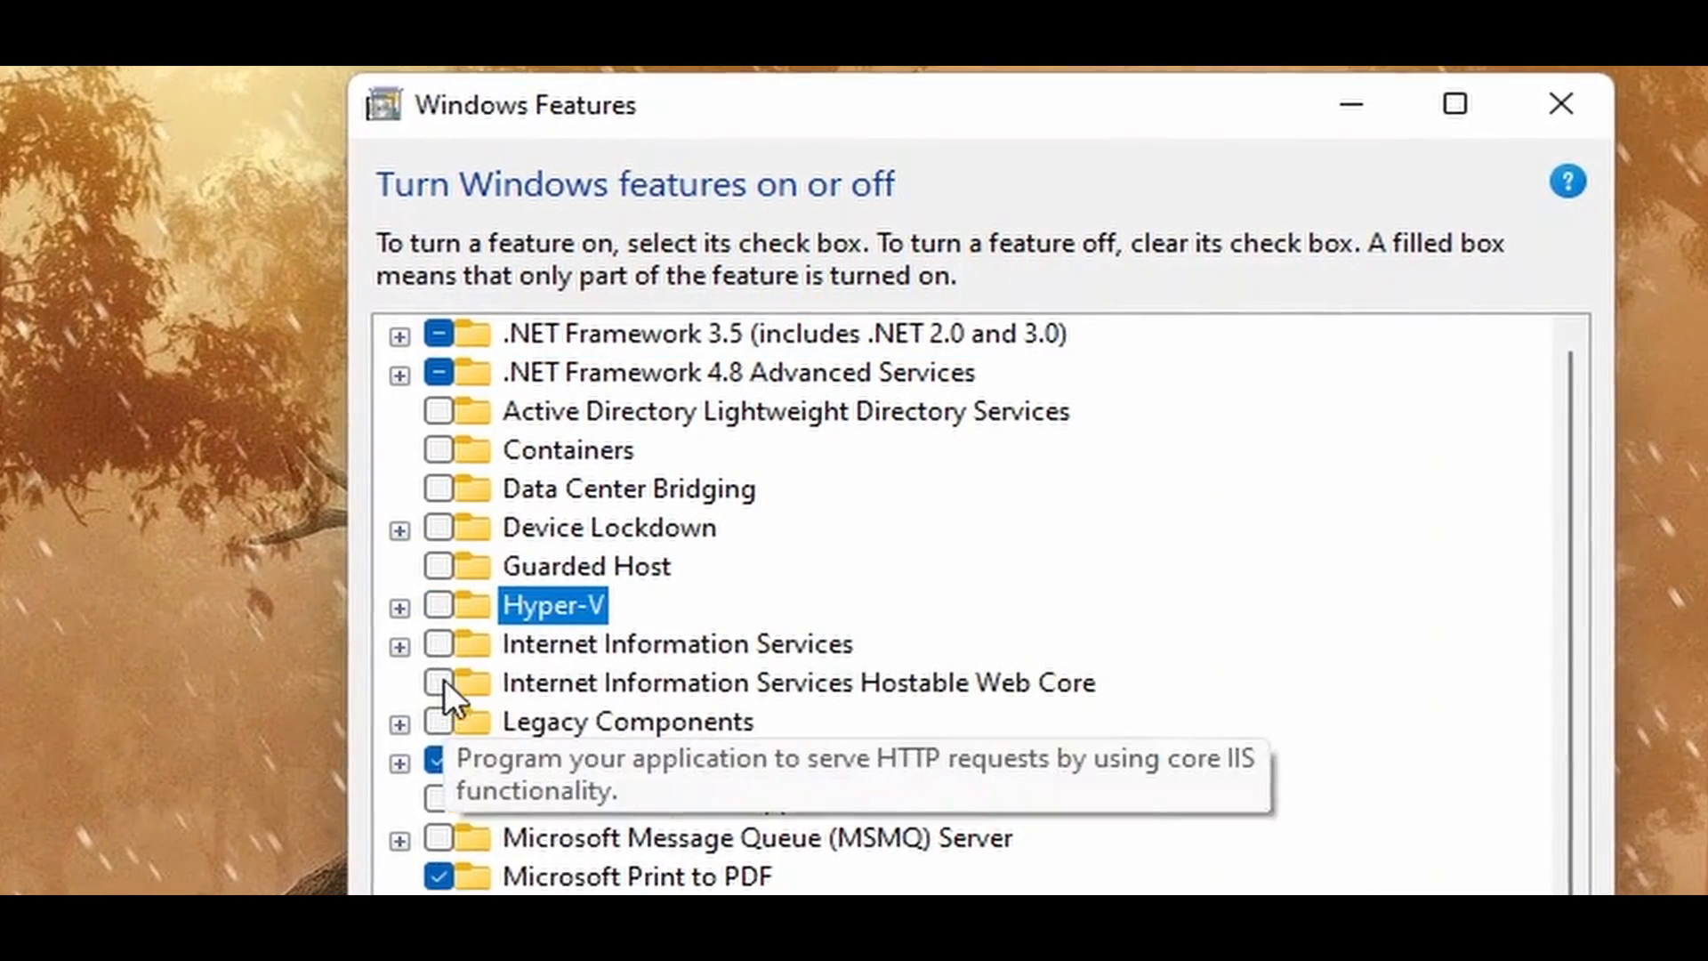
click(435, 612)
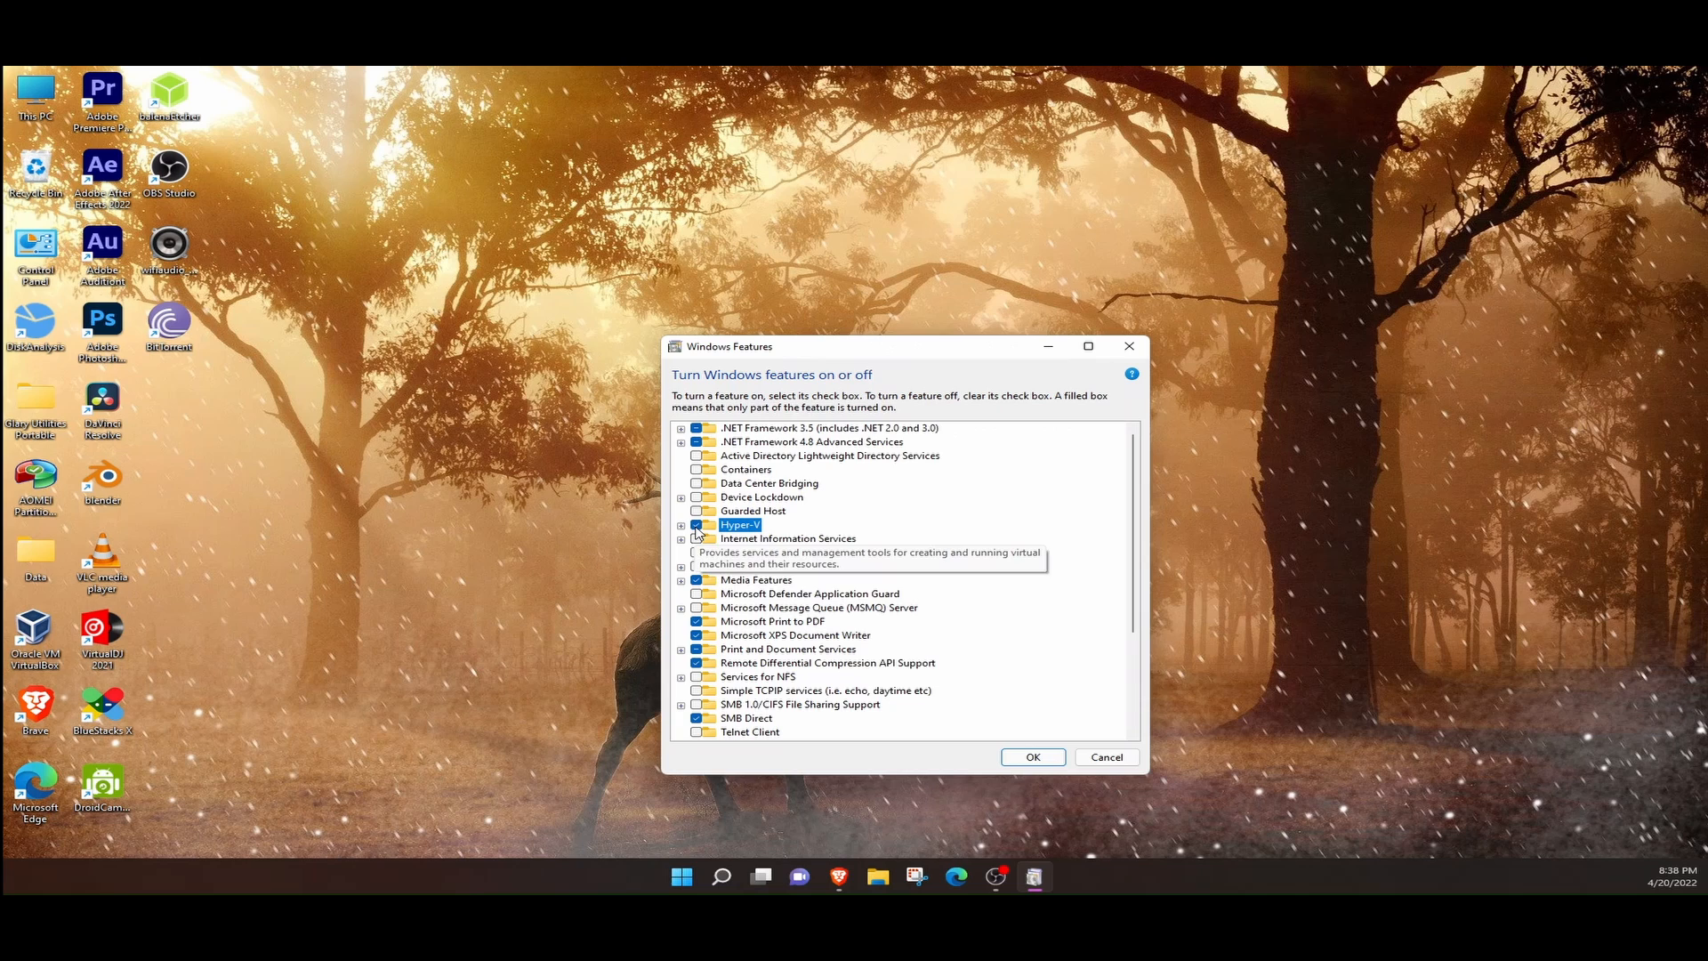
click(1033, 757)
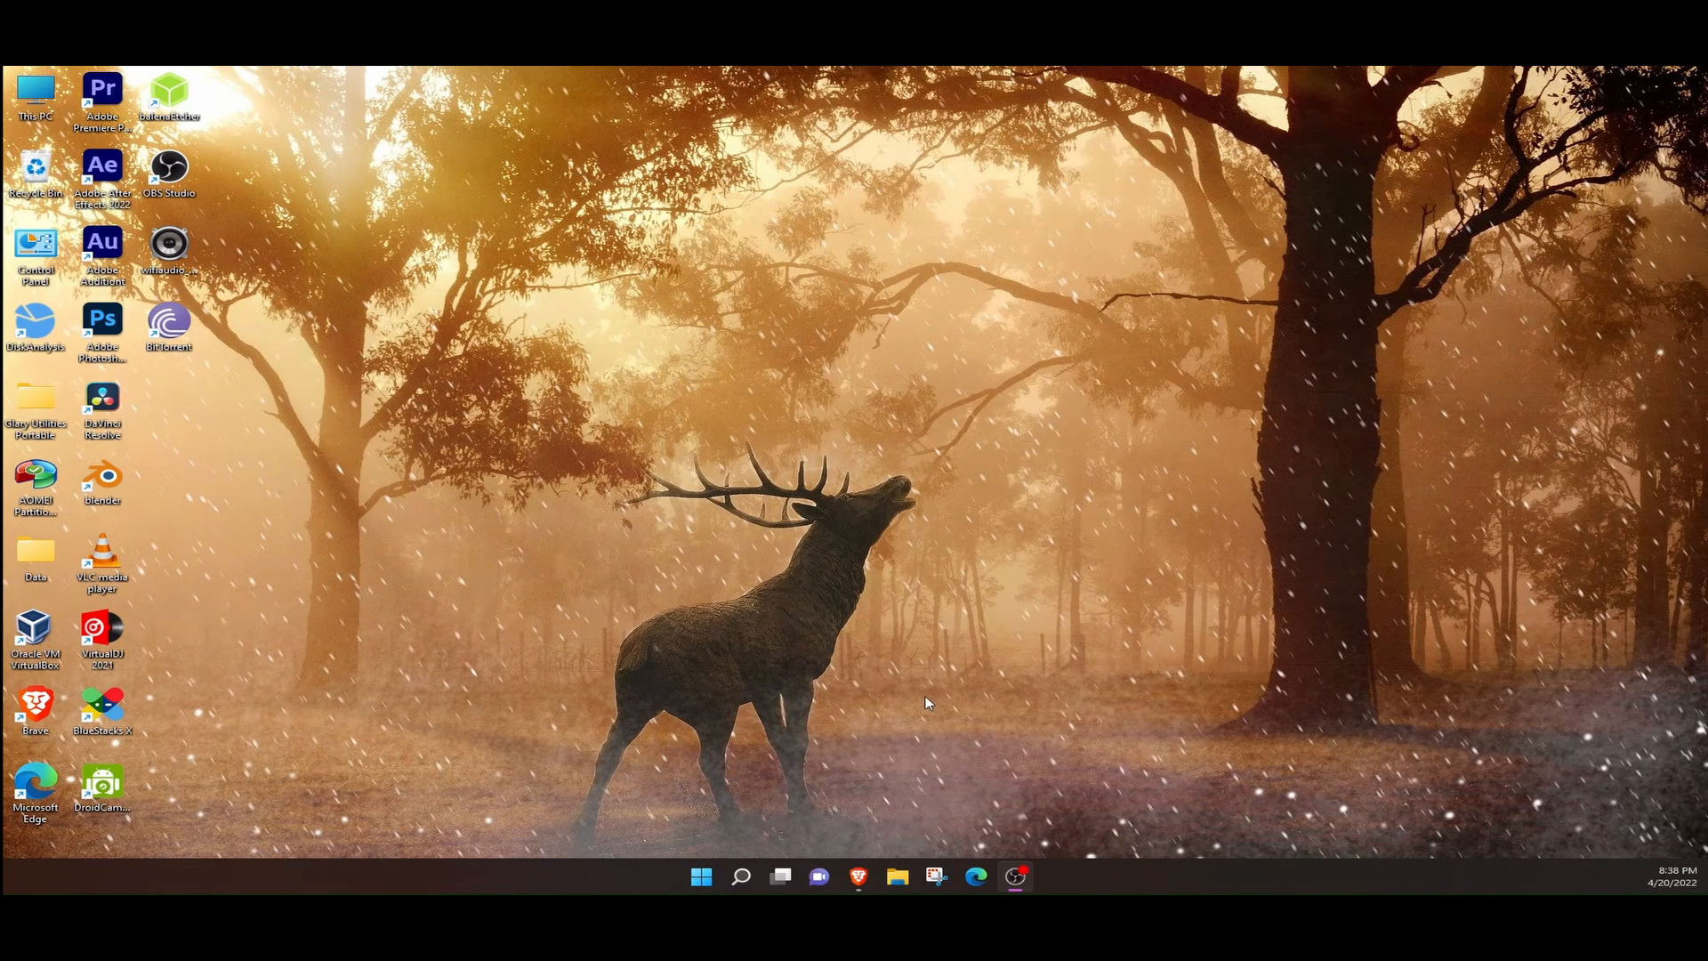
Open Hyper-V Manager and maximize its window
click(701, 877)
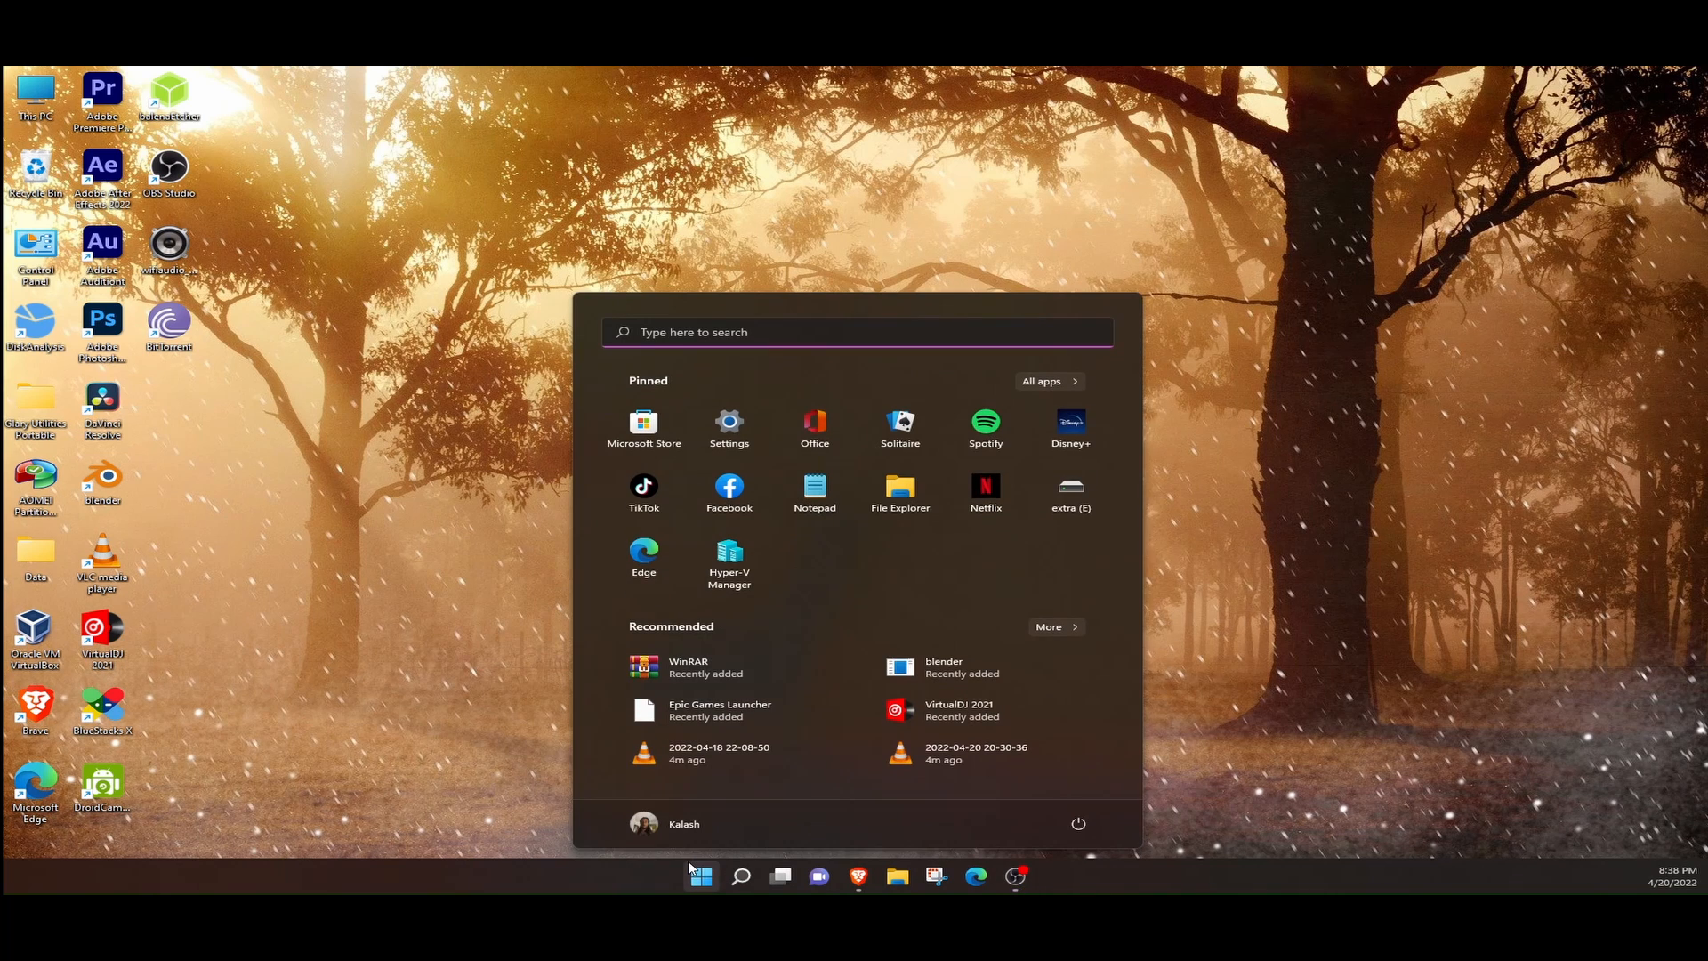
click(731, 555)
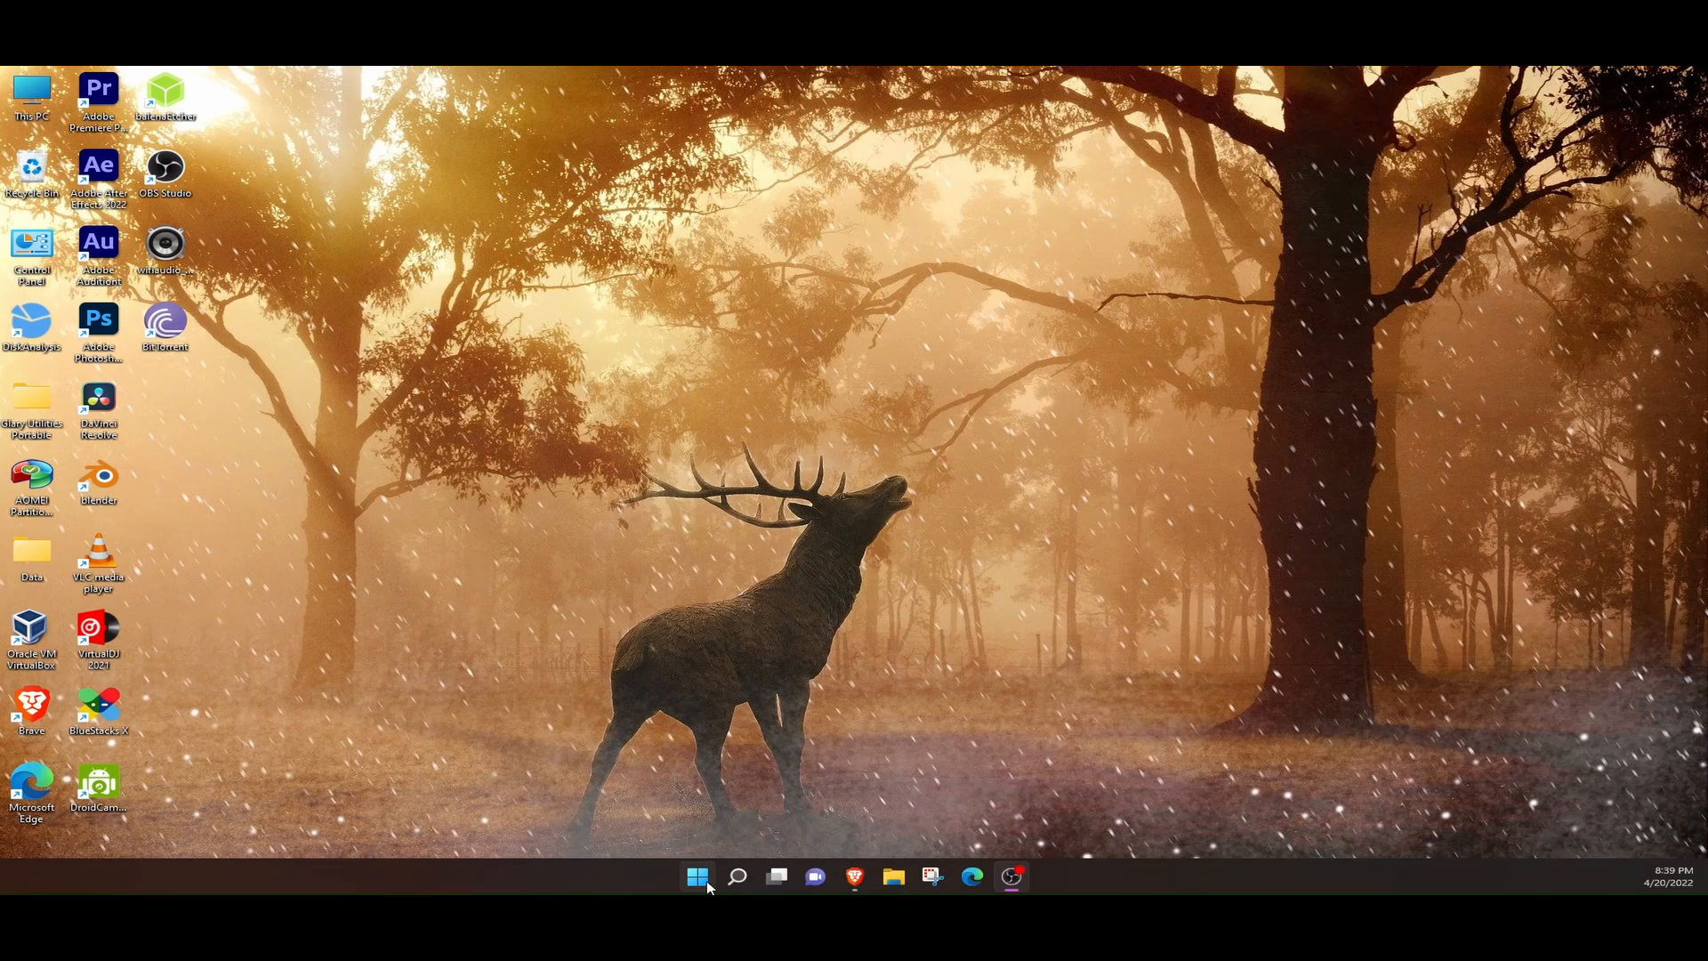
click(707, 883)
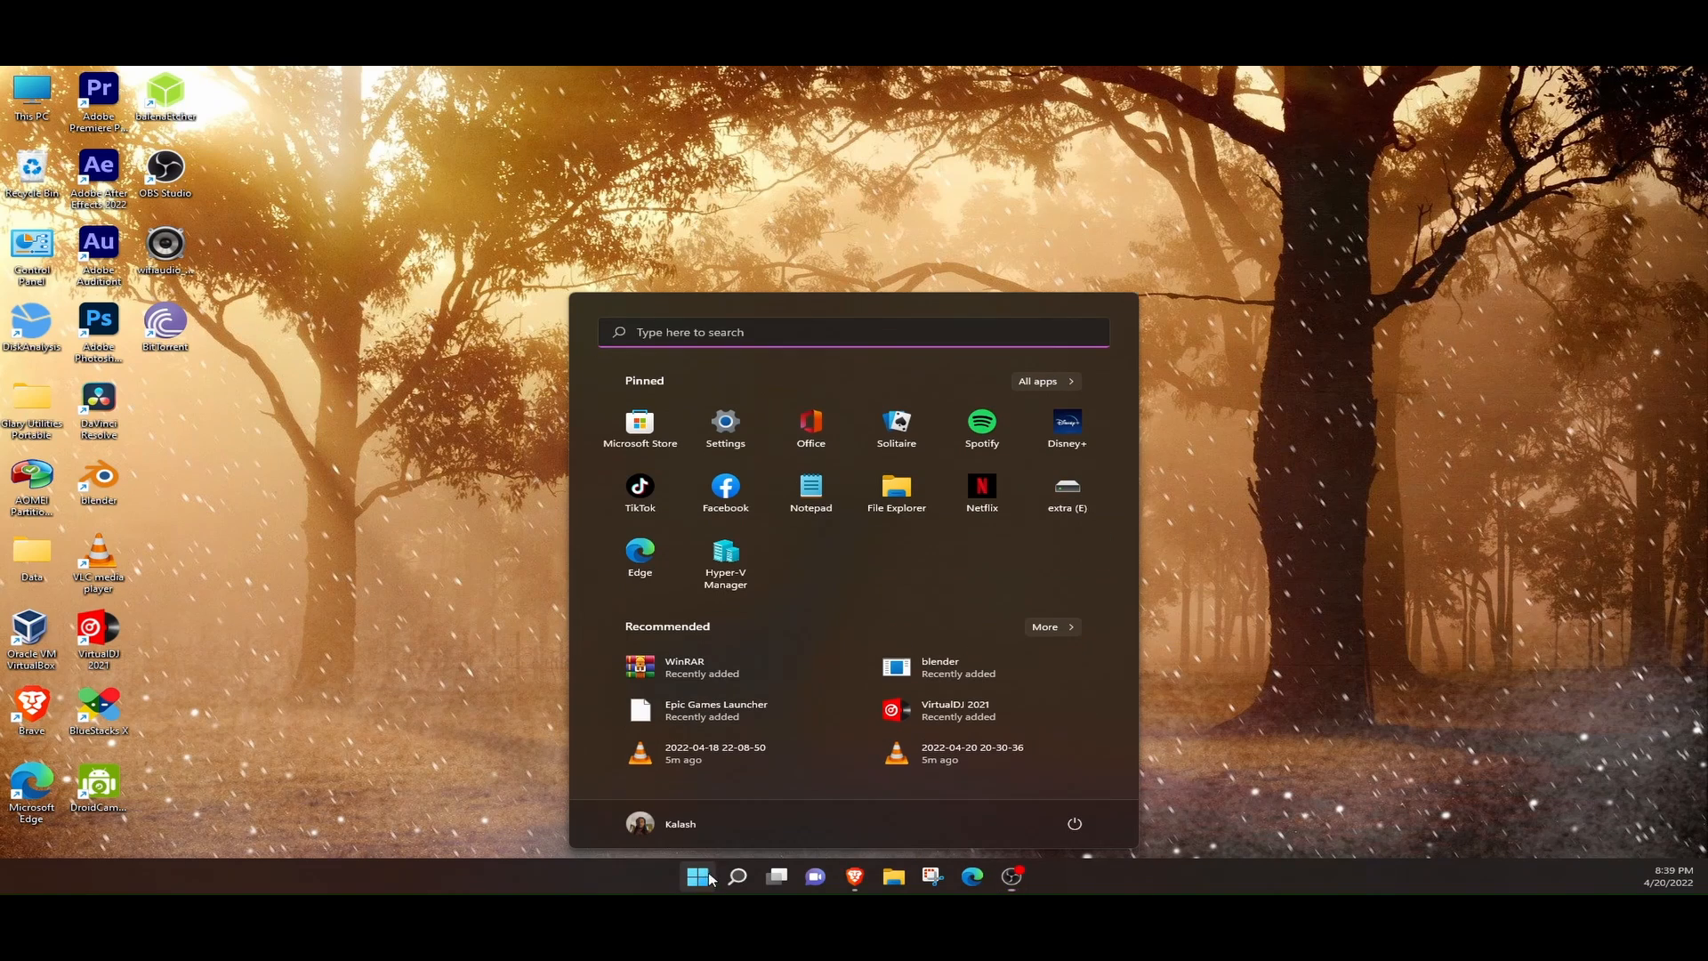
click(723, 553)
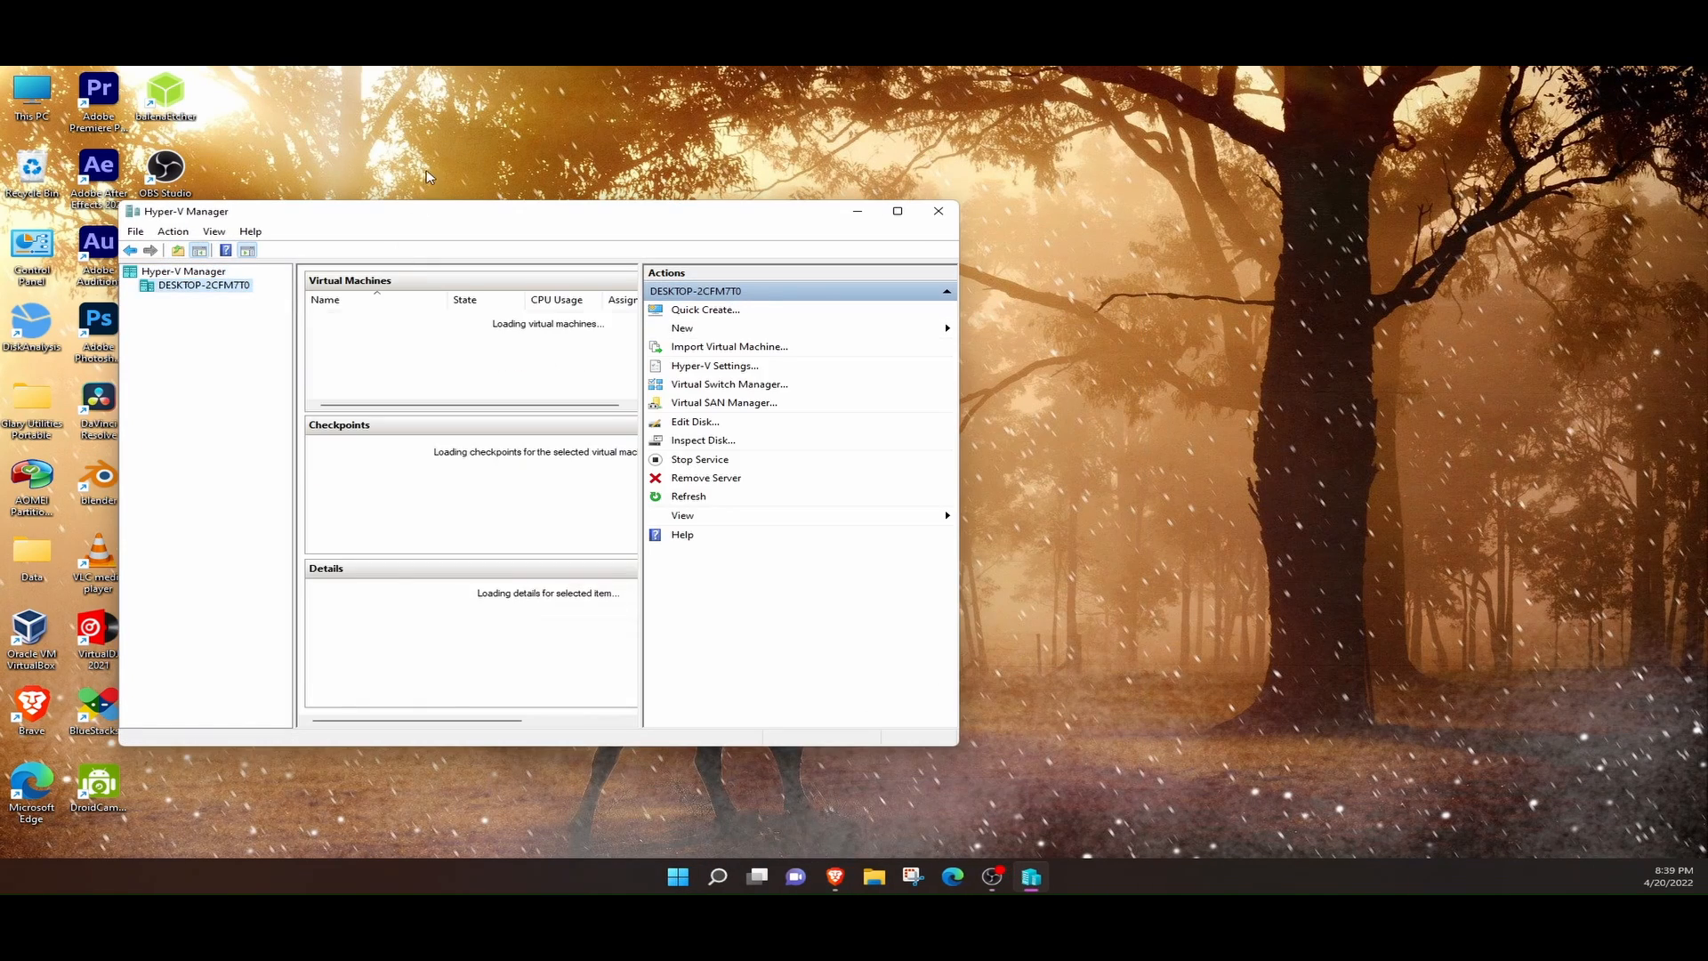
double_click(495, 216)
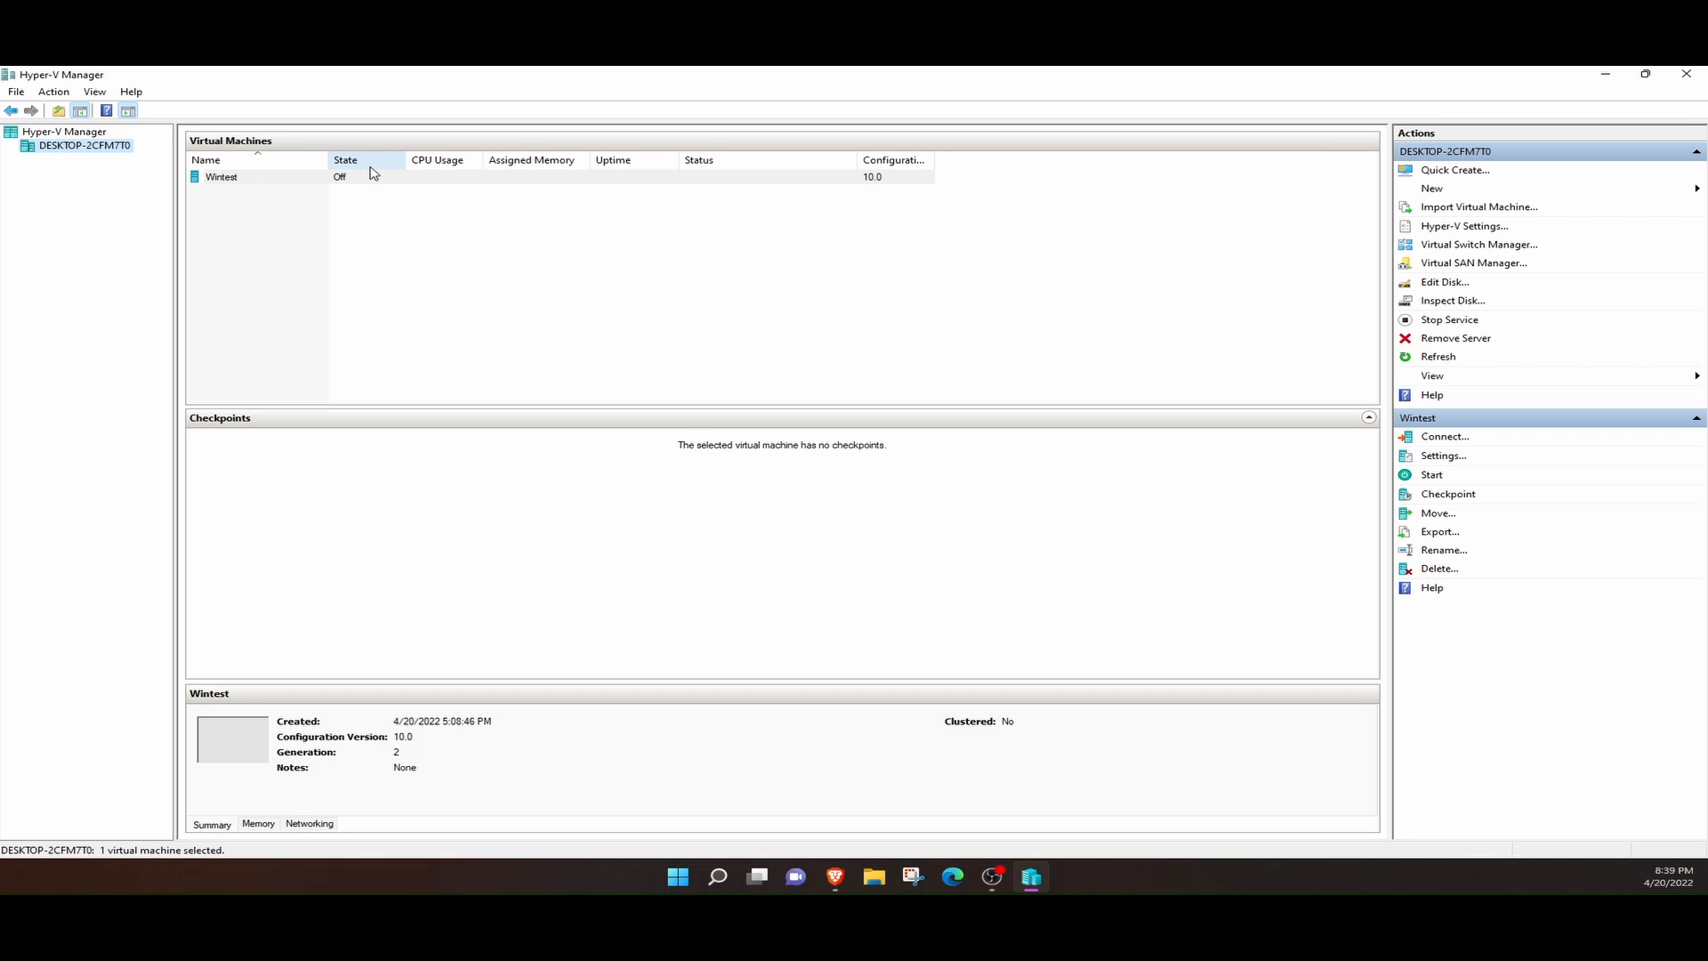
Start creating a new virtual machine and proceed to its name and location settings
click(1463, 193)
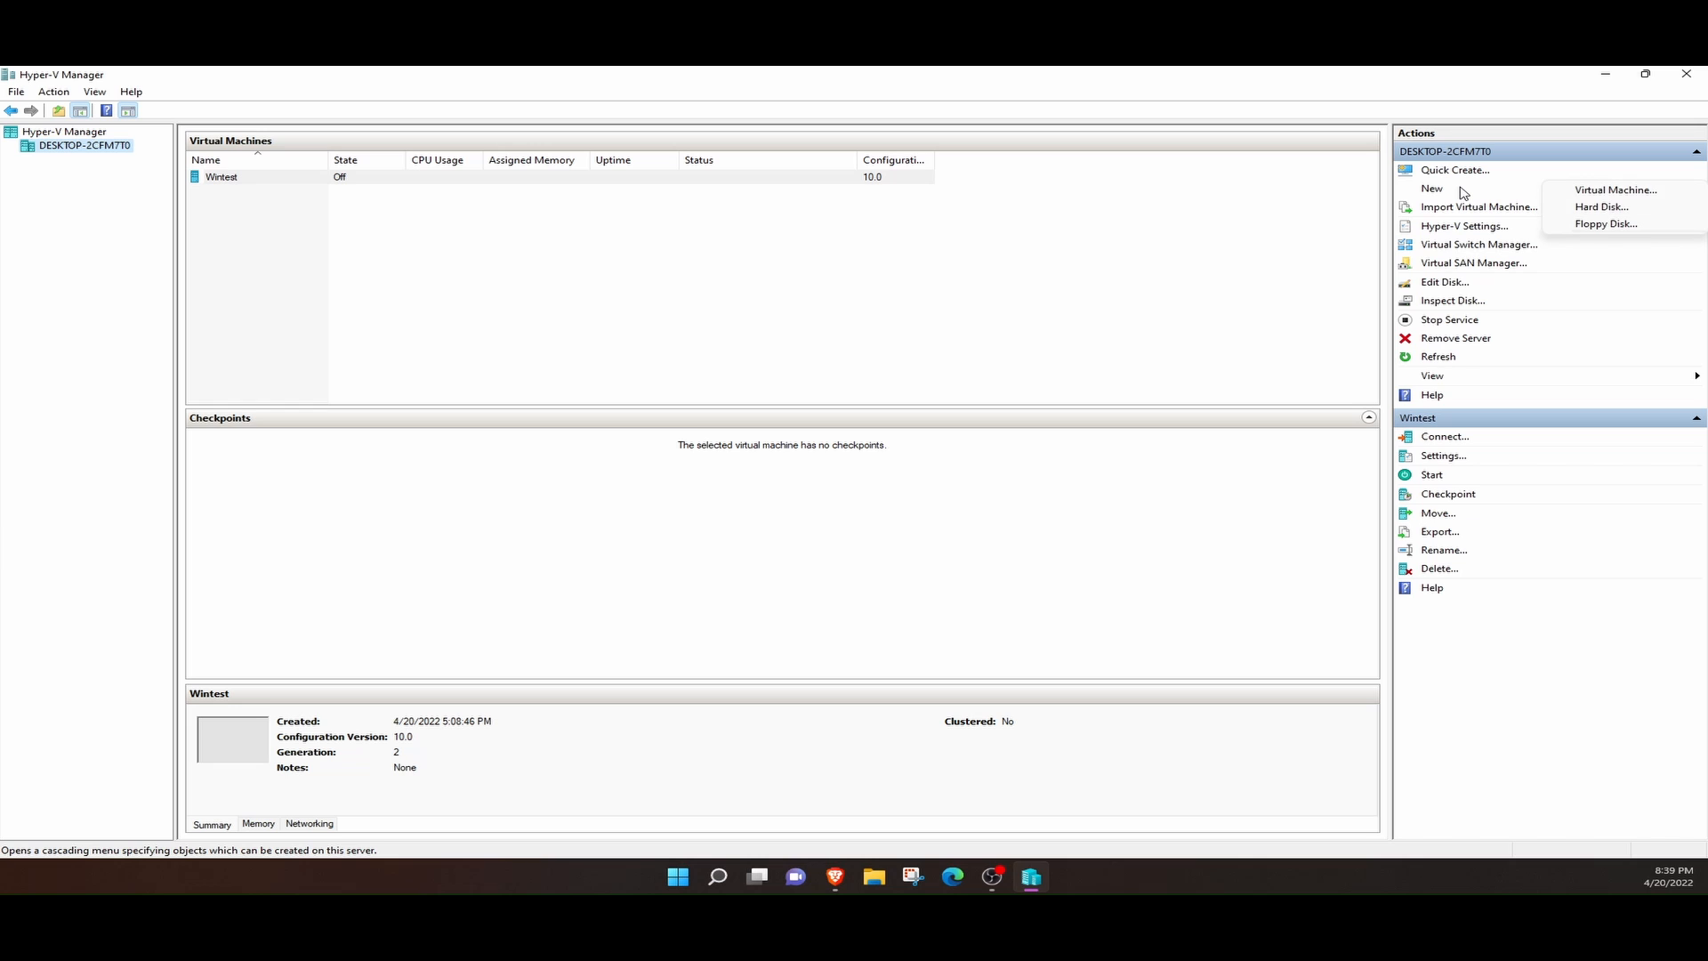
click(1623, 192)
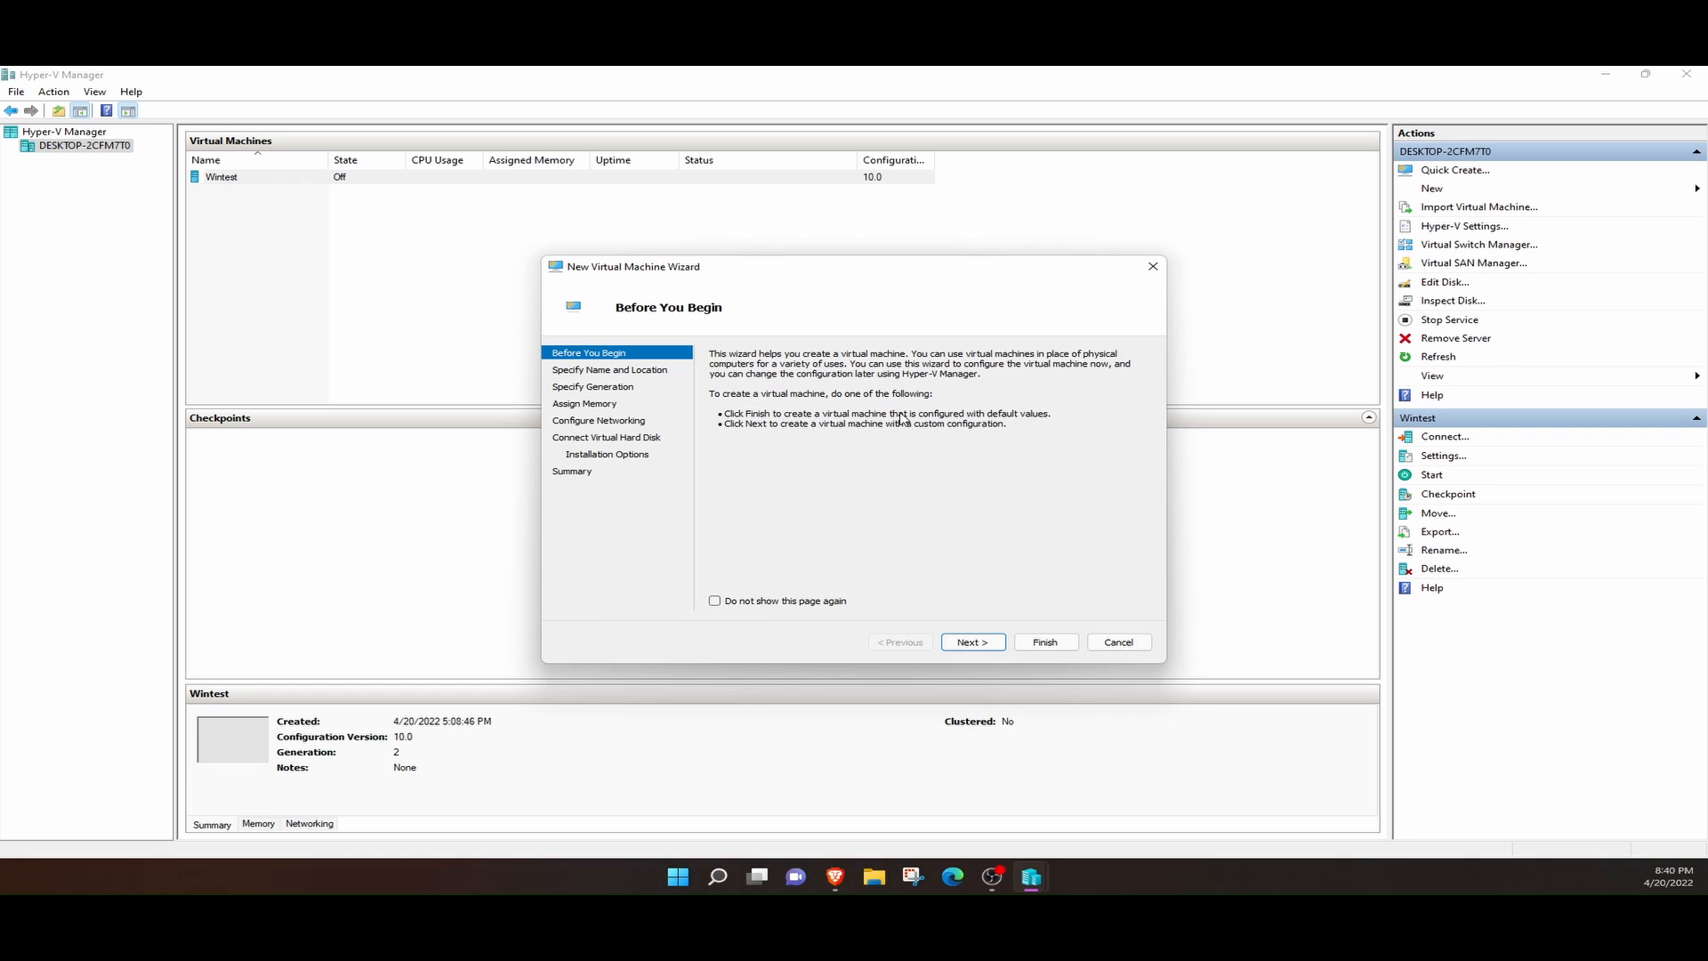
click(985, 650)
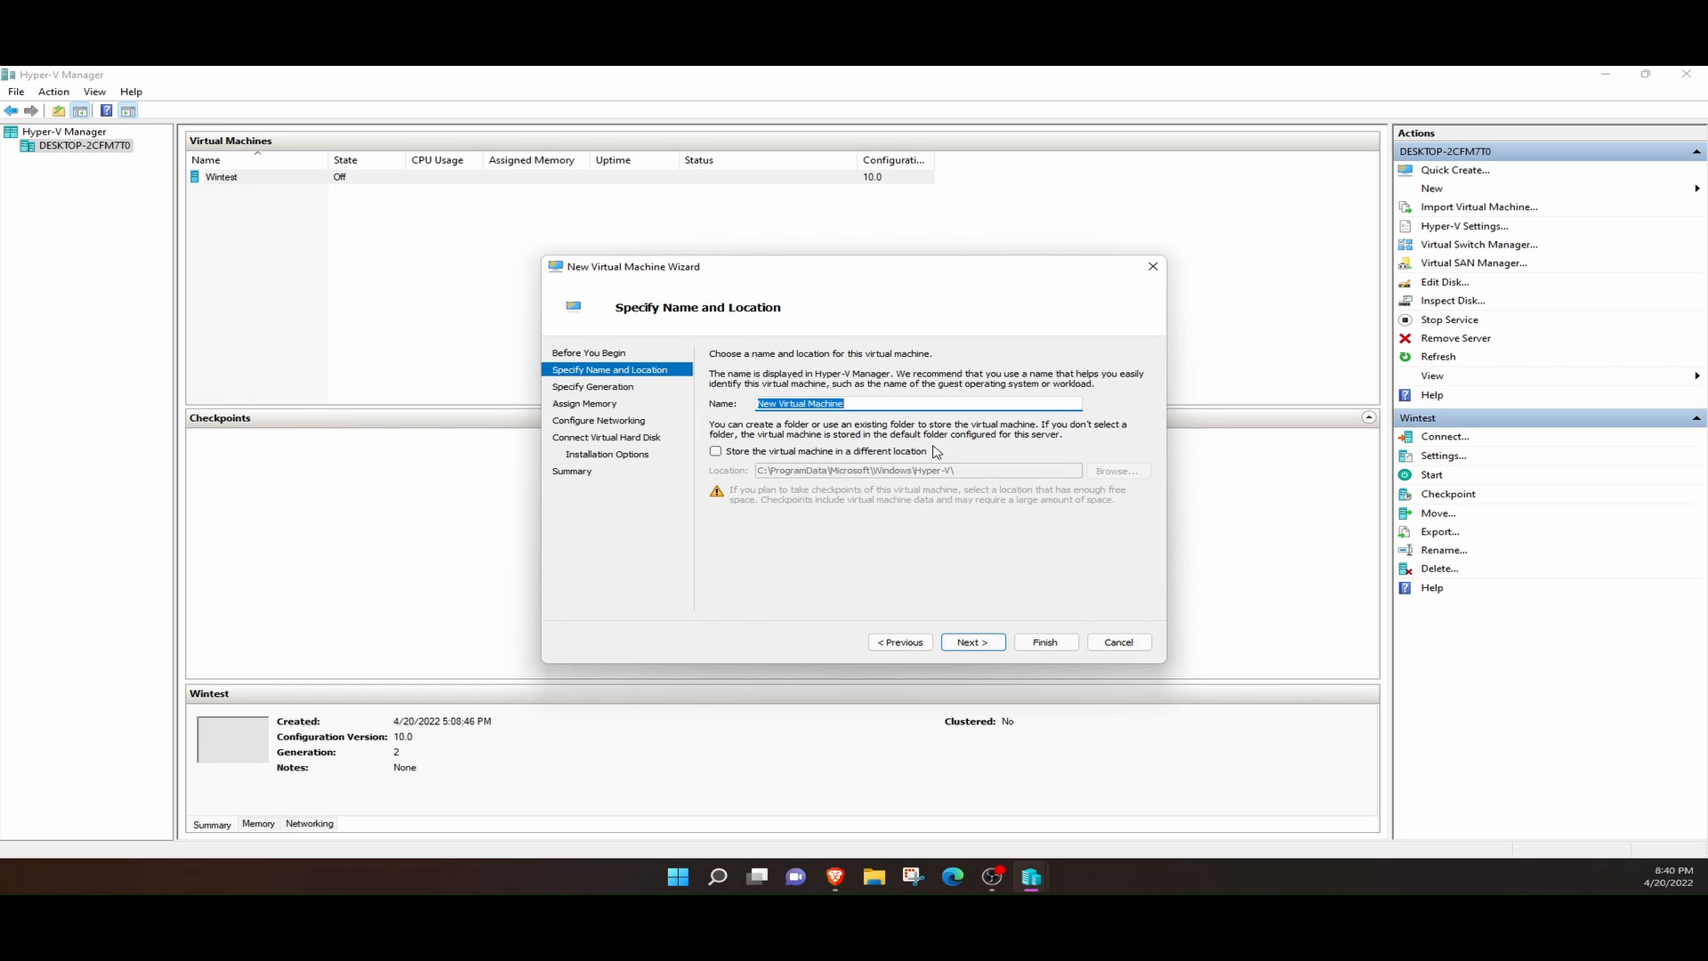
Keep the name New Virtual Machine and the default storage location, and continue to the generation choice
click(921, 401)
click(827, 452)
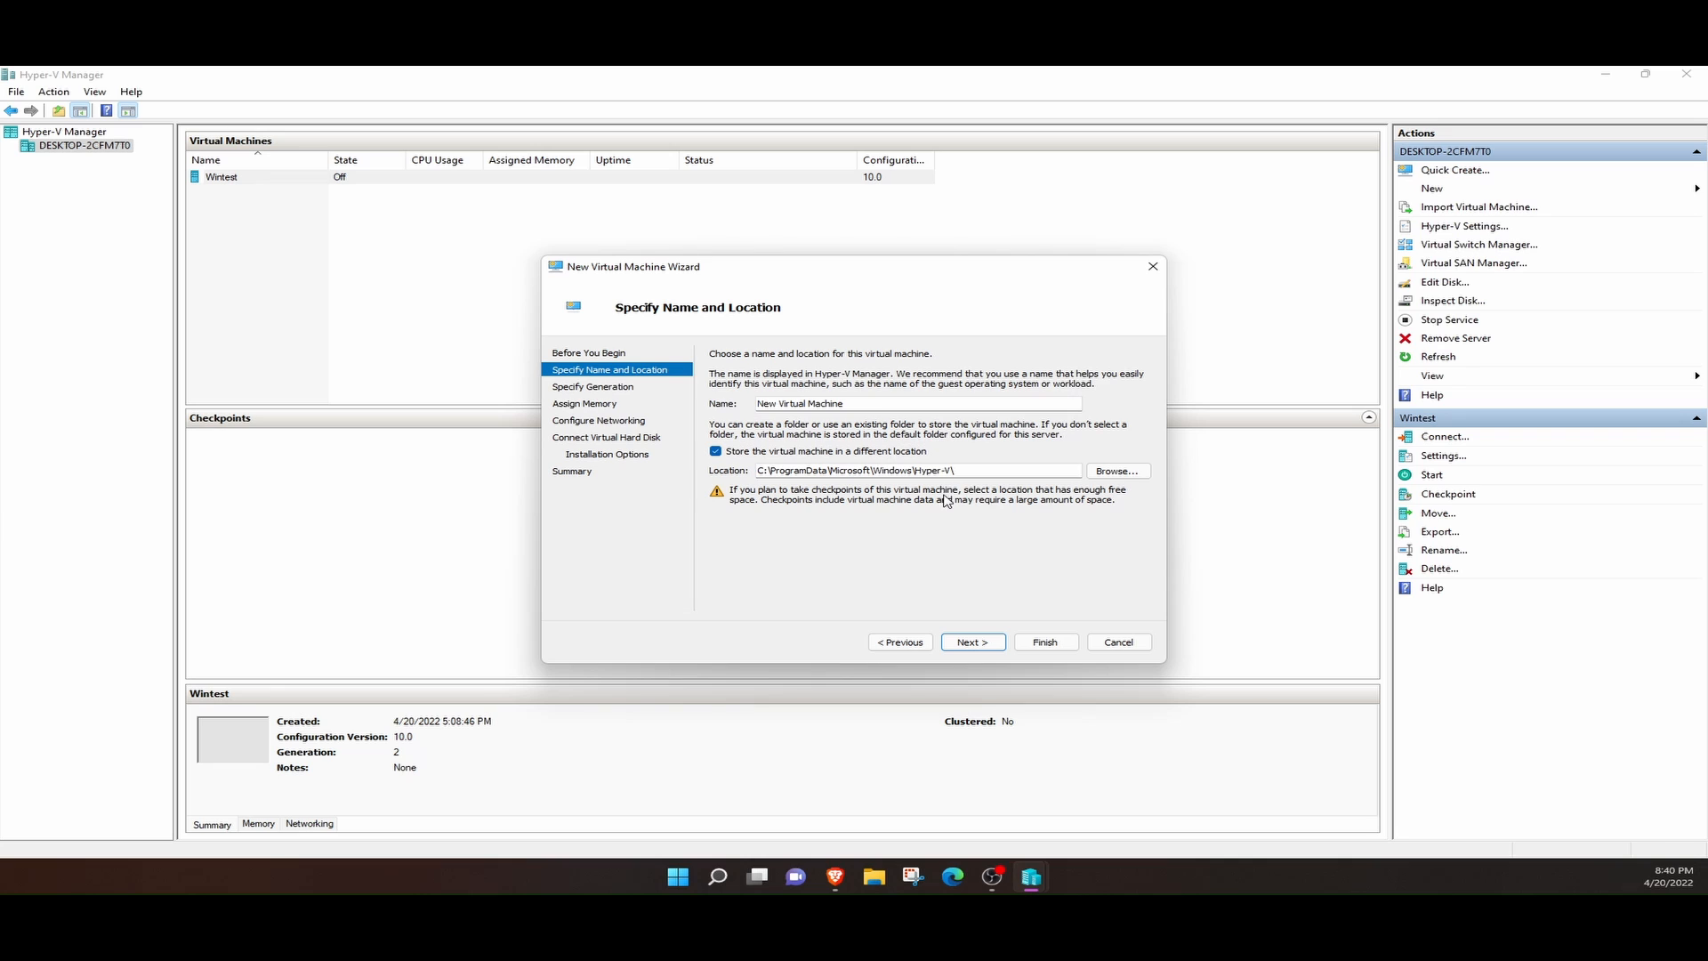
click(903, 452)
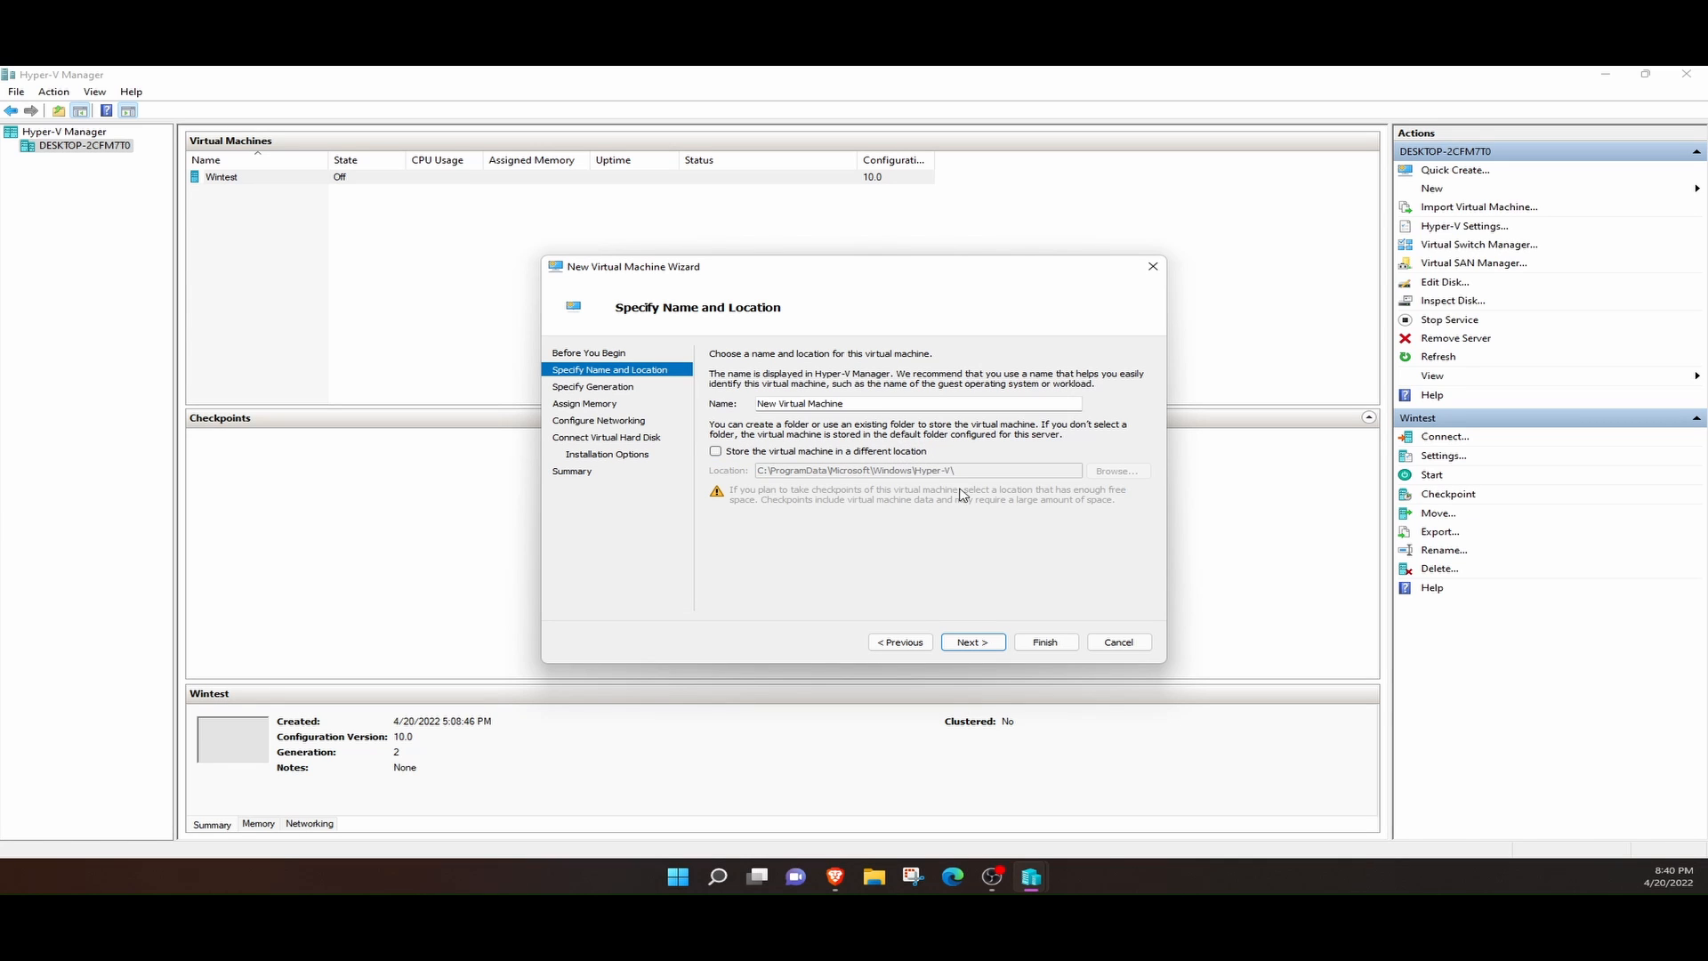
click(891, 452)
click(888, 455)
drag(890, 403, 719, 398)
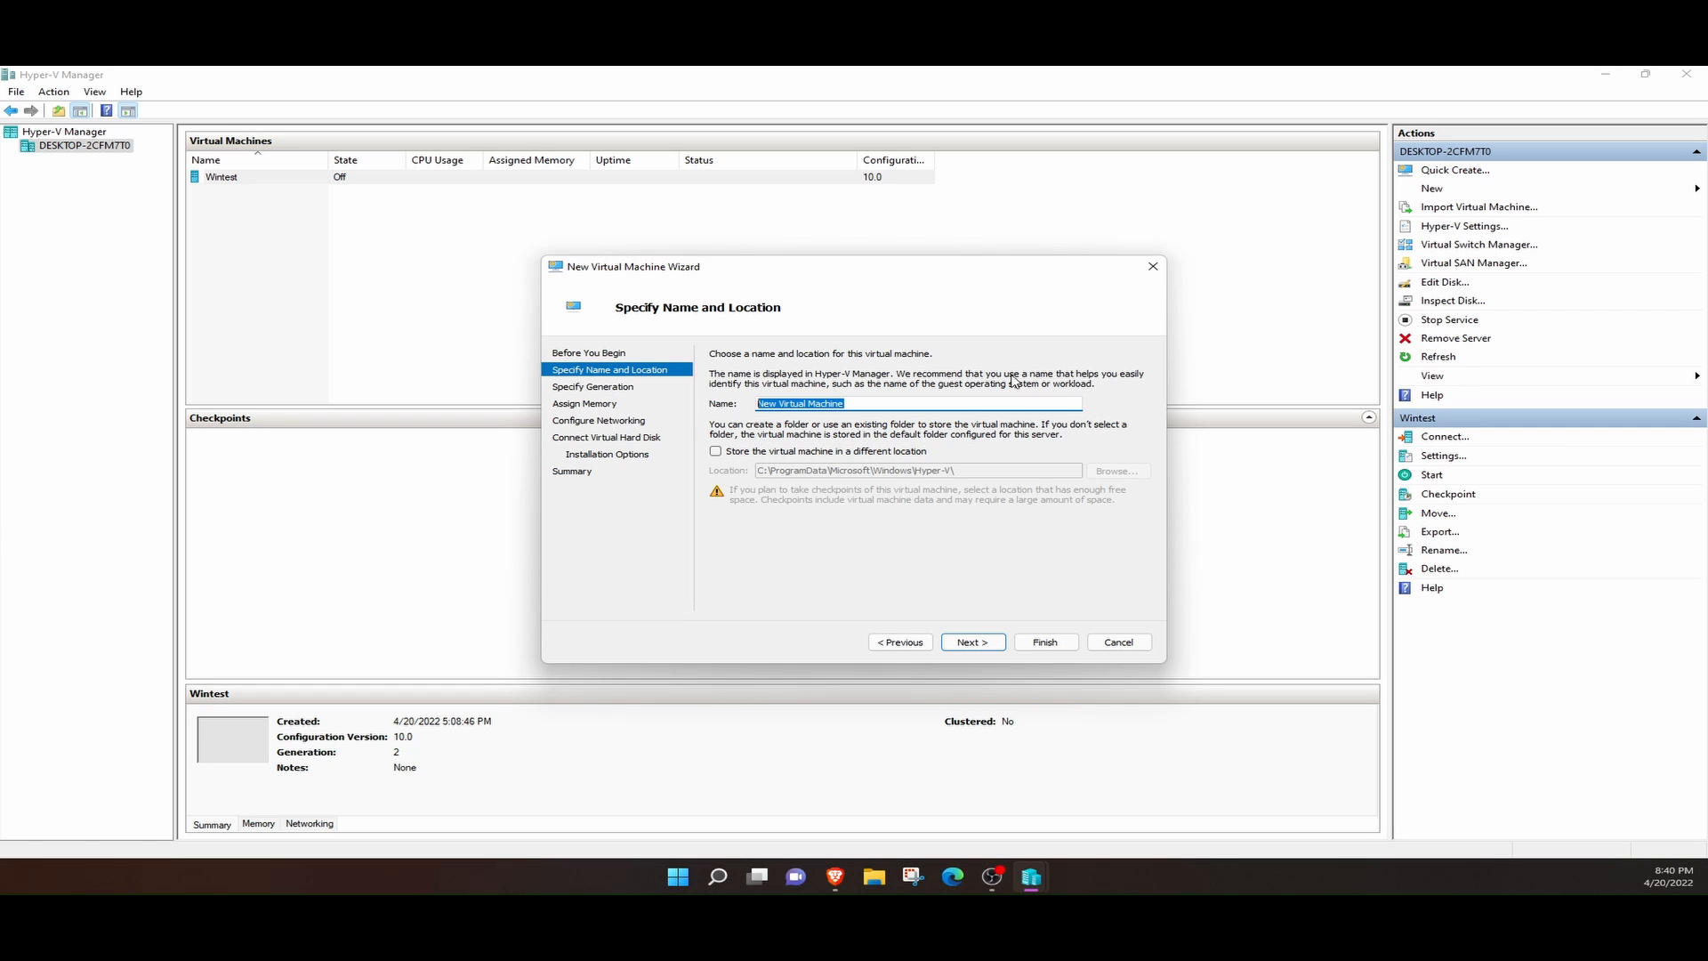
click(982, 648)
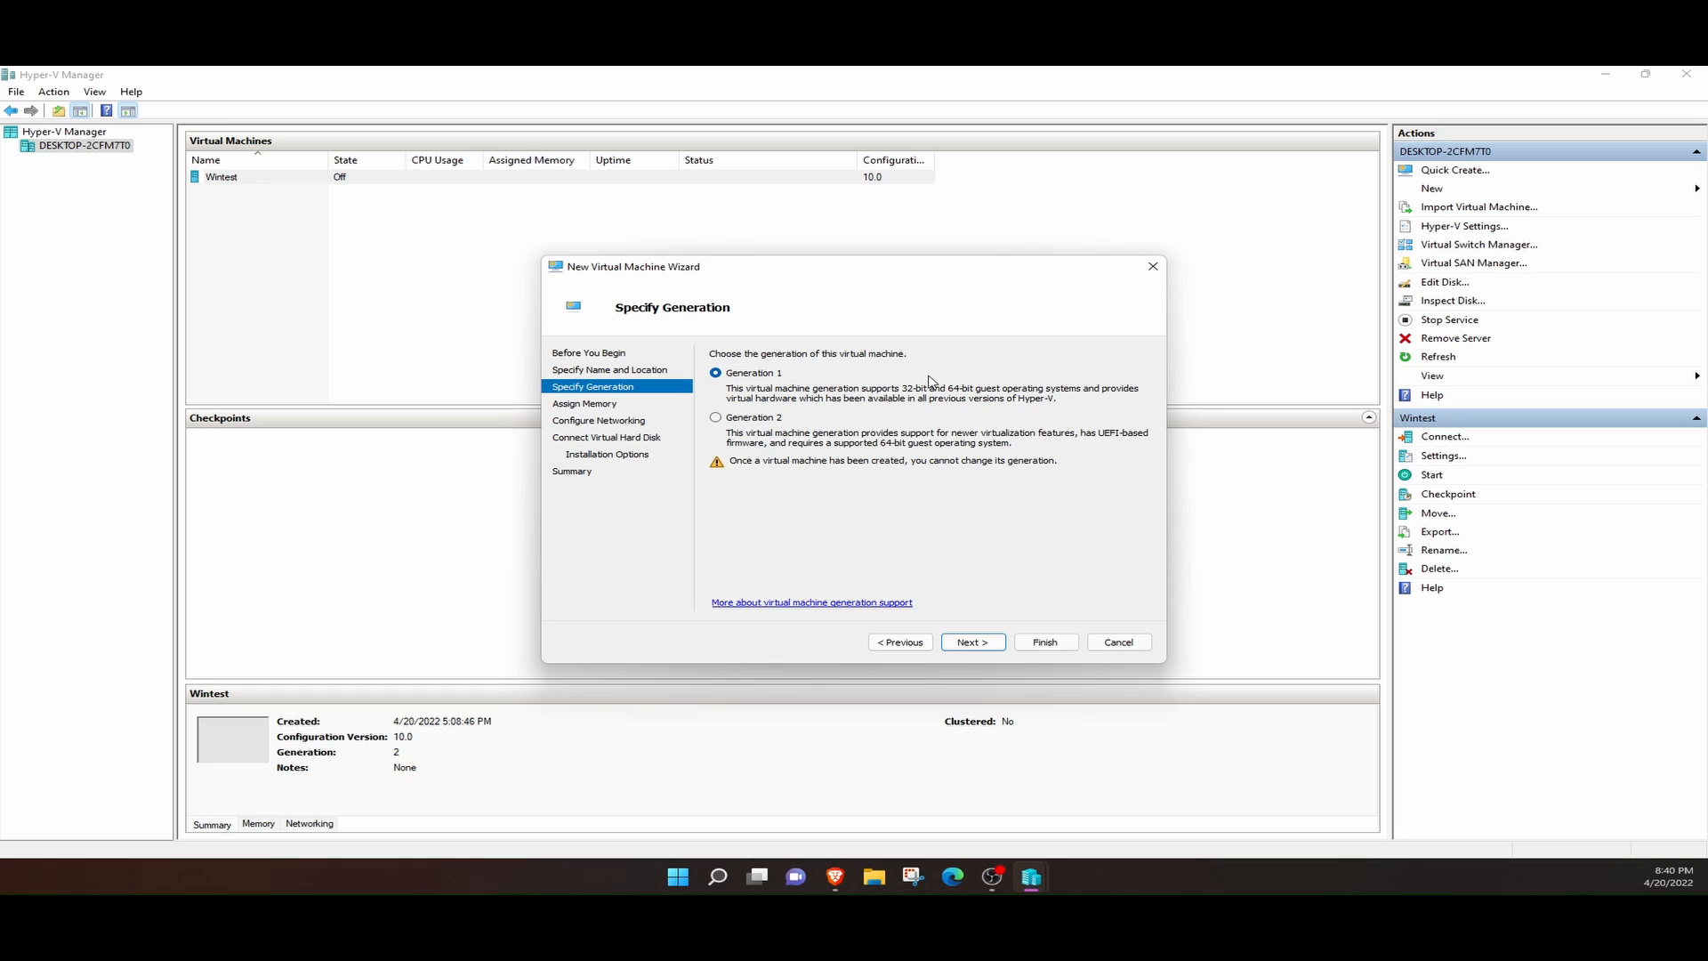
Choose Generation 2 for the virtual machine and continue to the memory settings
click(771, 418)
click(770, 375)
click(762, 419)
click(996, 644)
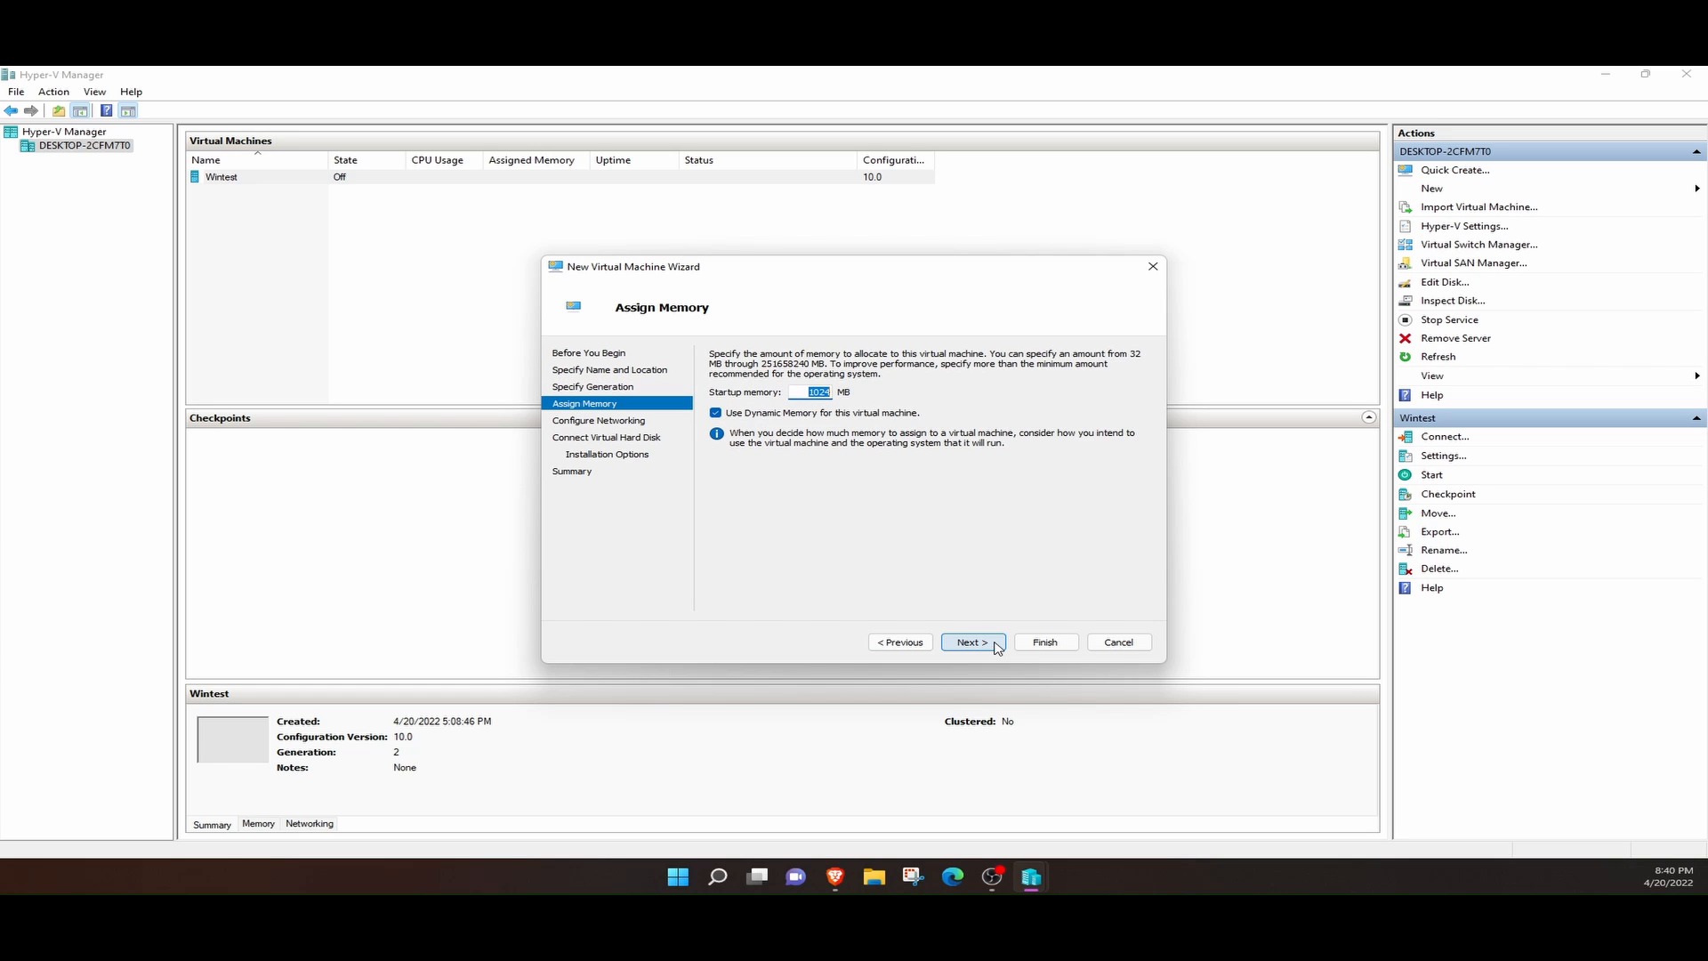
Set the virtual machine's startup memory to 4024 MB
click(804, 391)
key(Delete)
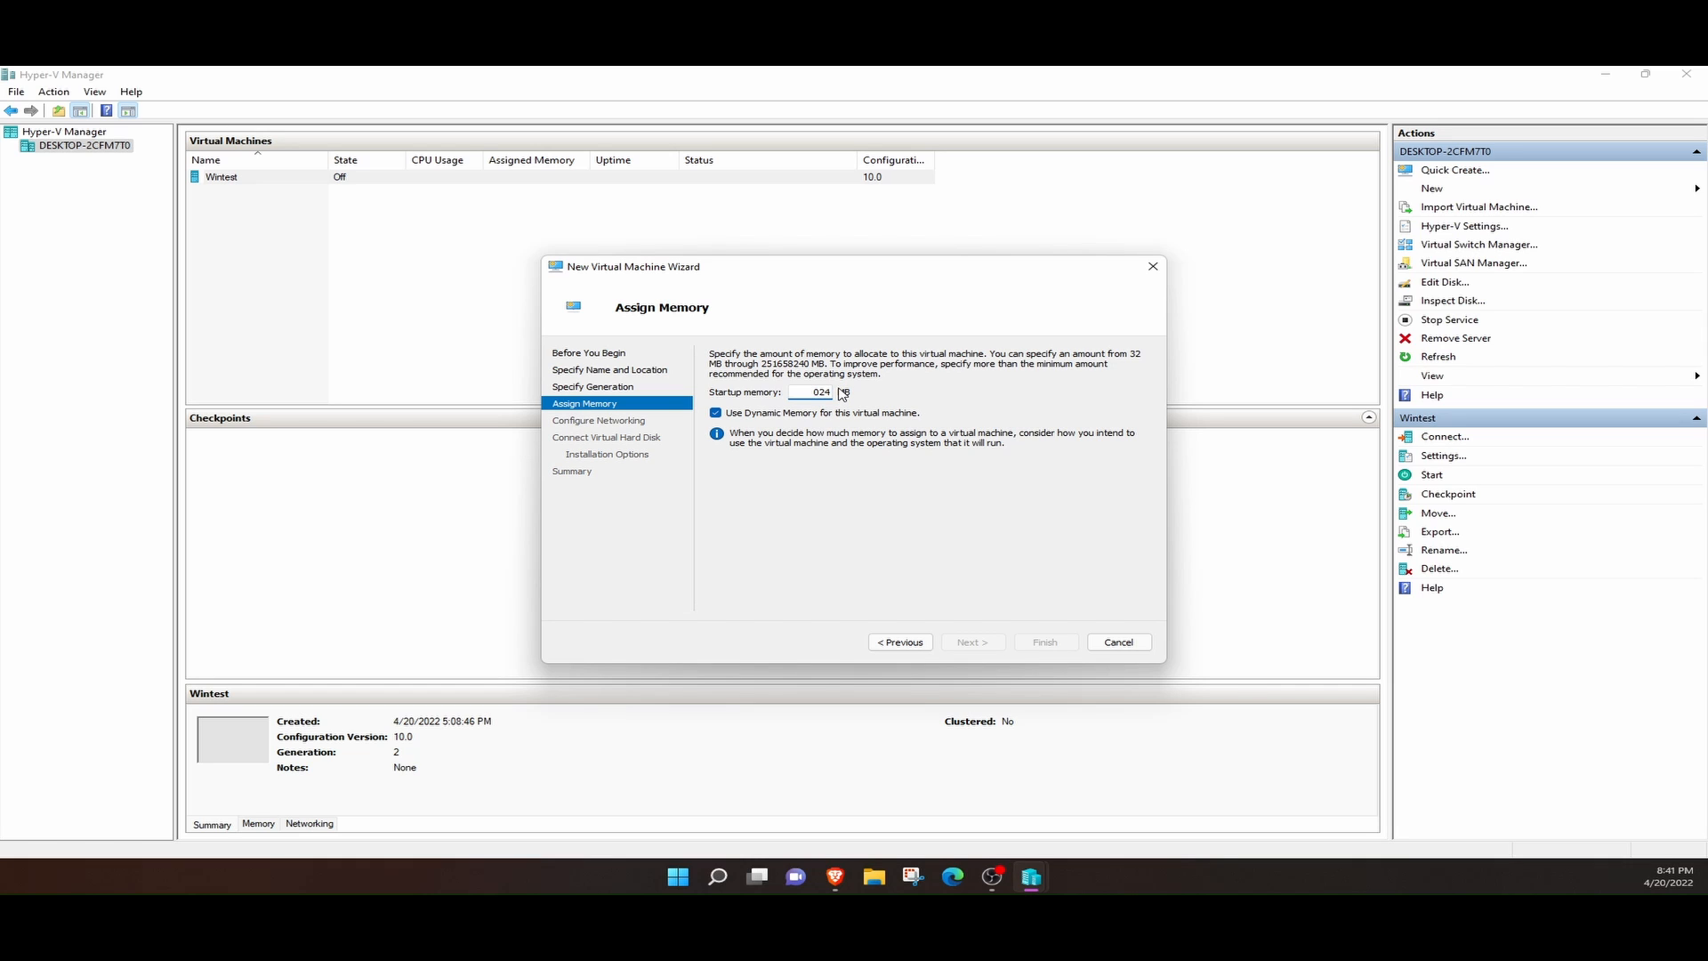
text(4)
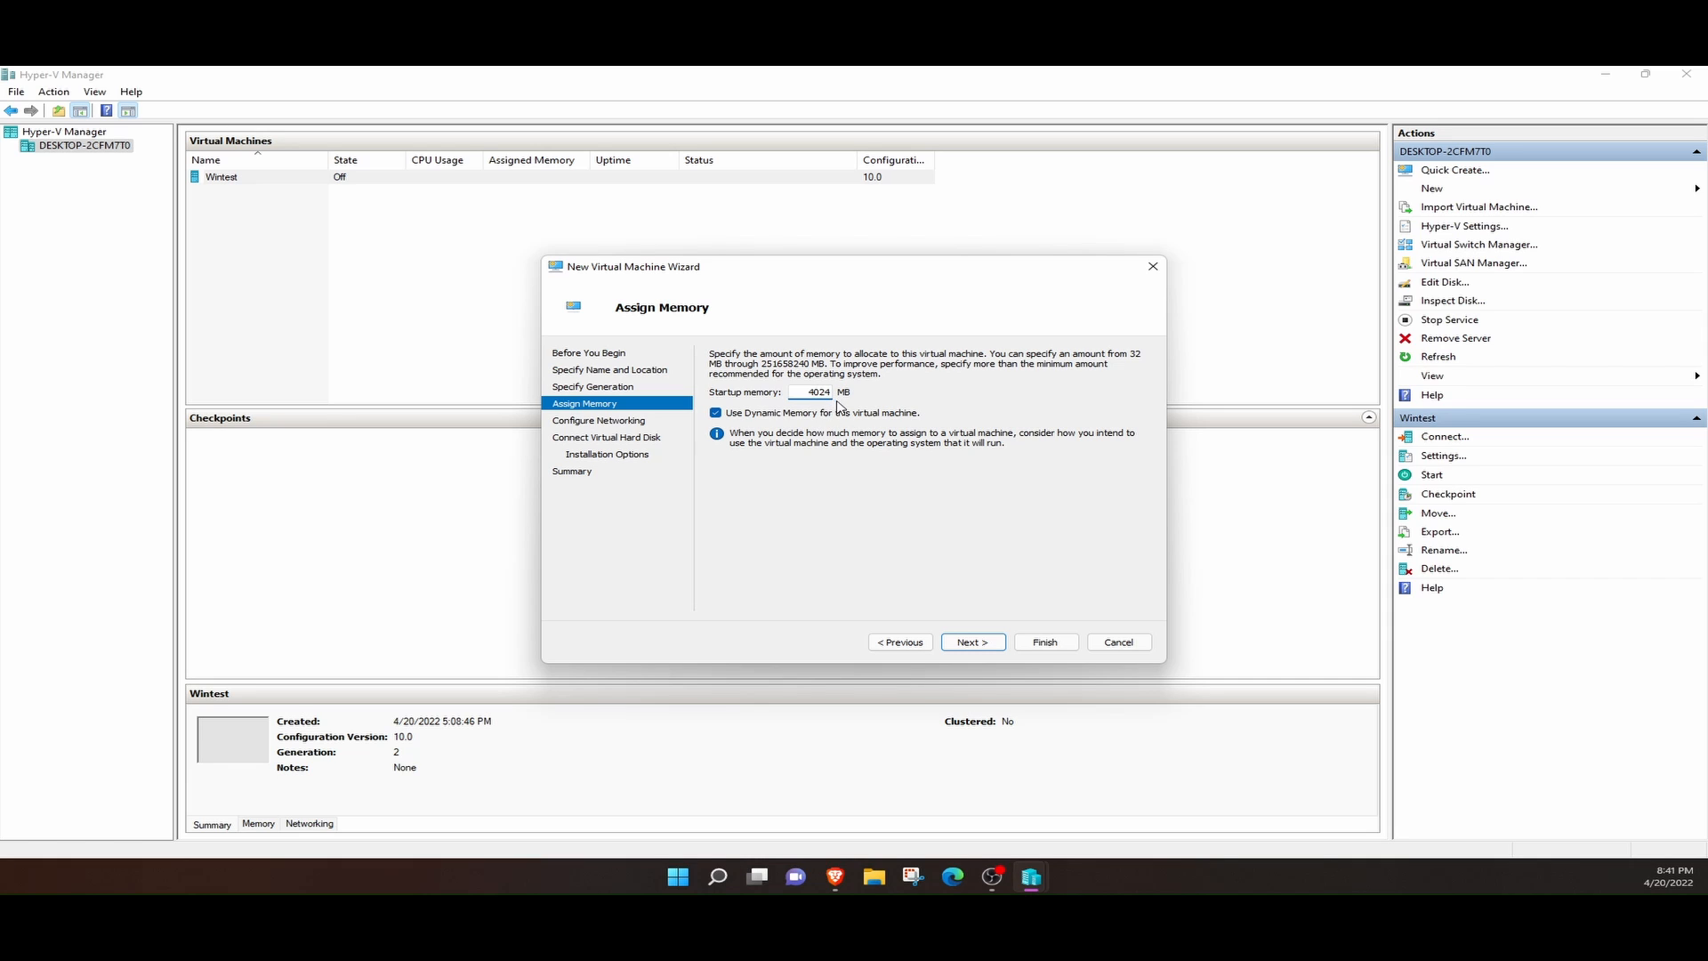
Set the virtual machine's startup memory to 8024 MB and continue to the networking settings
double_click(806, 393)
key(Delete)
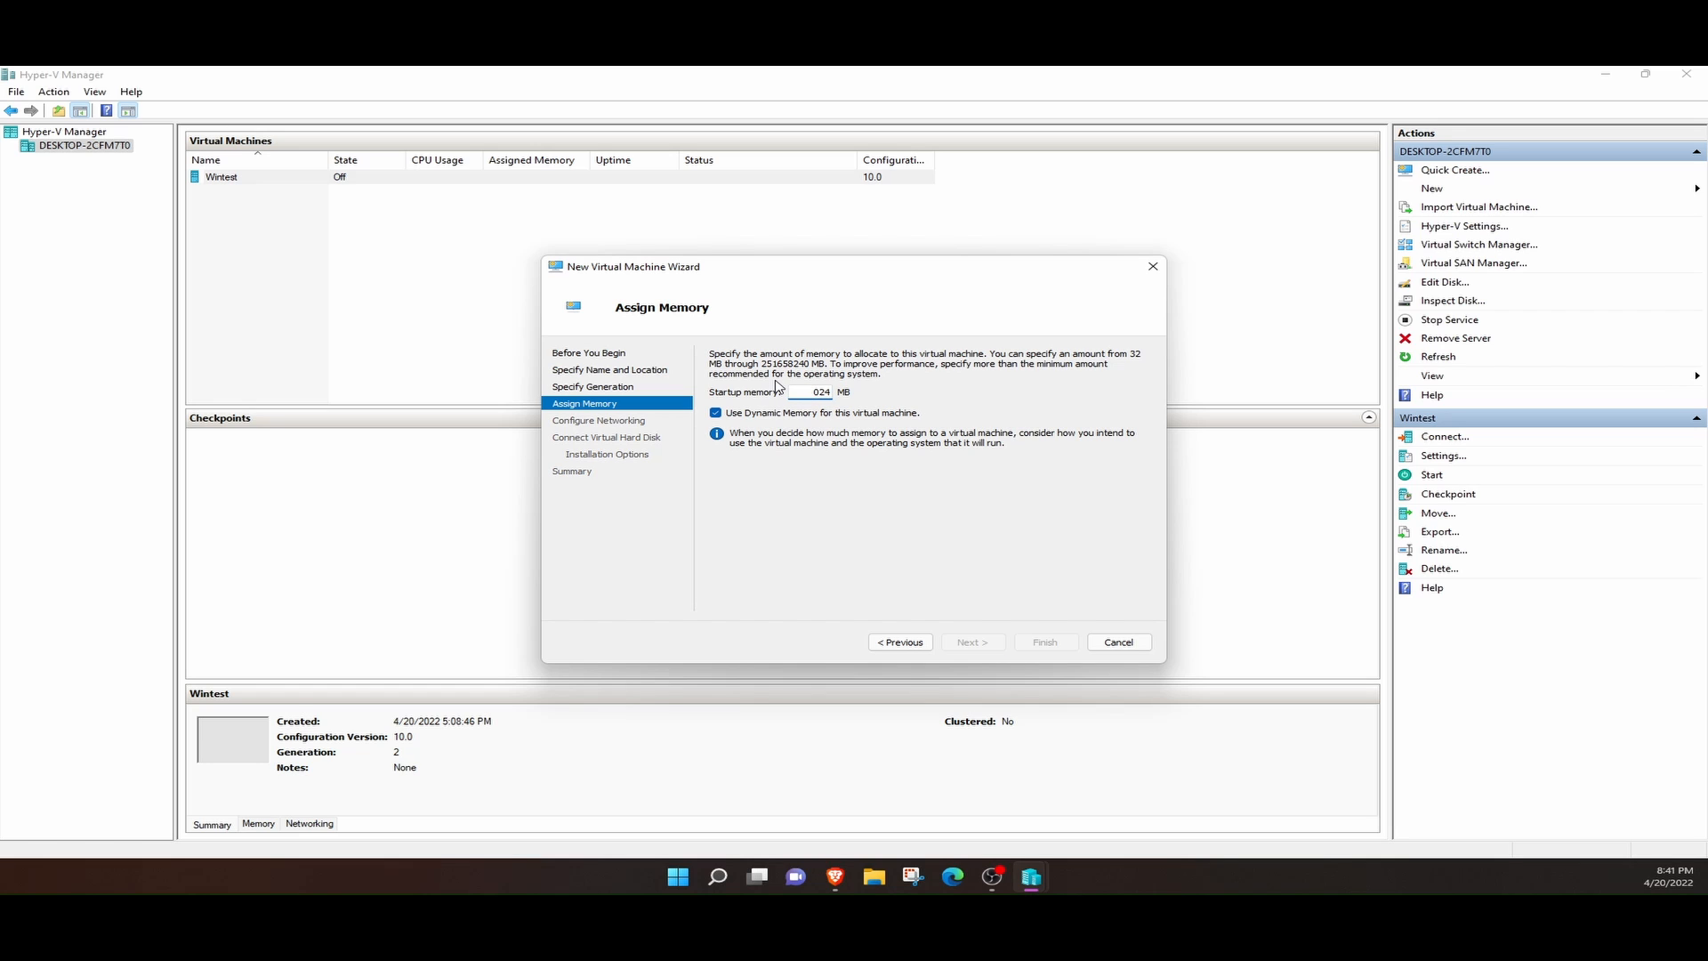
text(6)
key(BackSpace)
text(8)
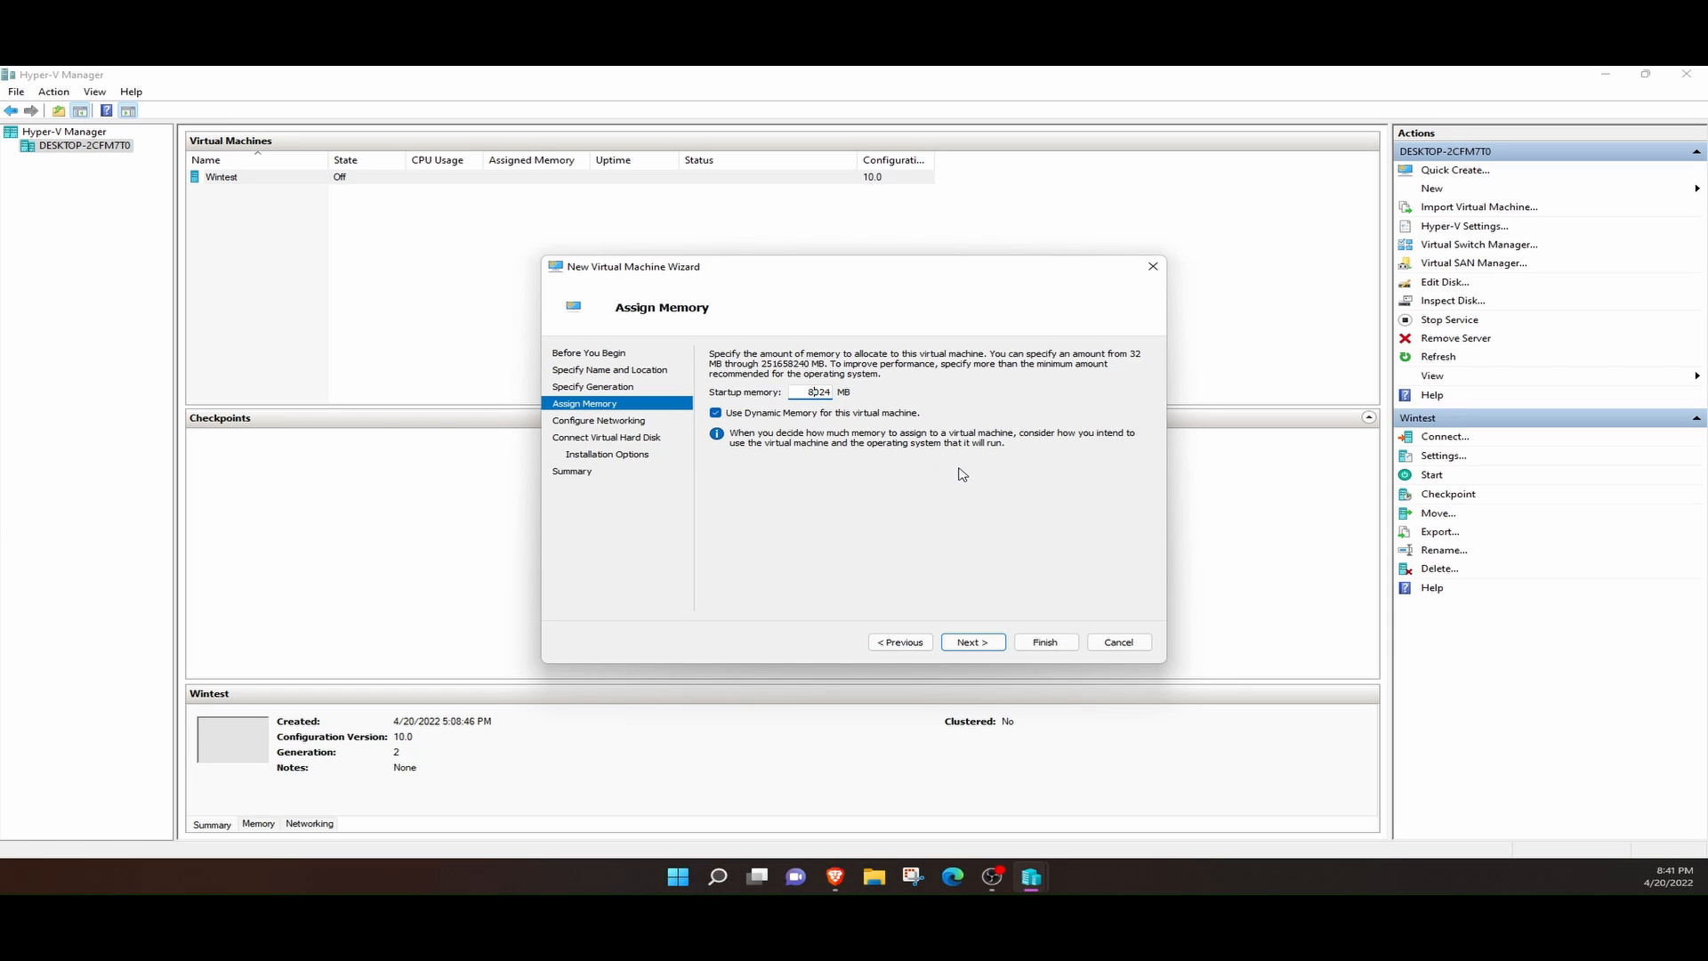
click(984, 643)
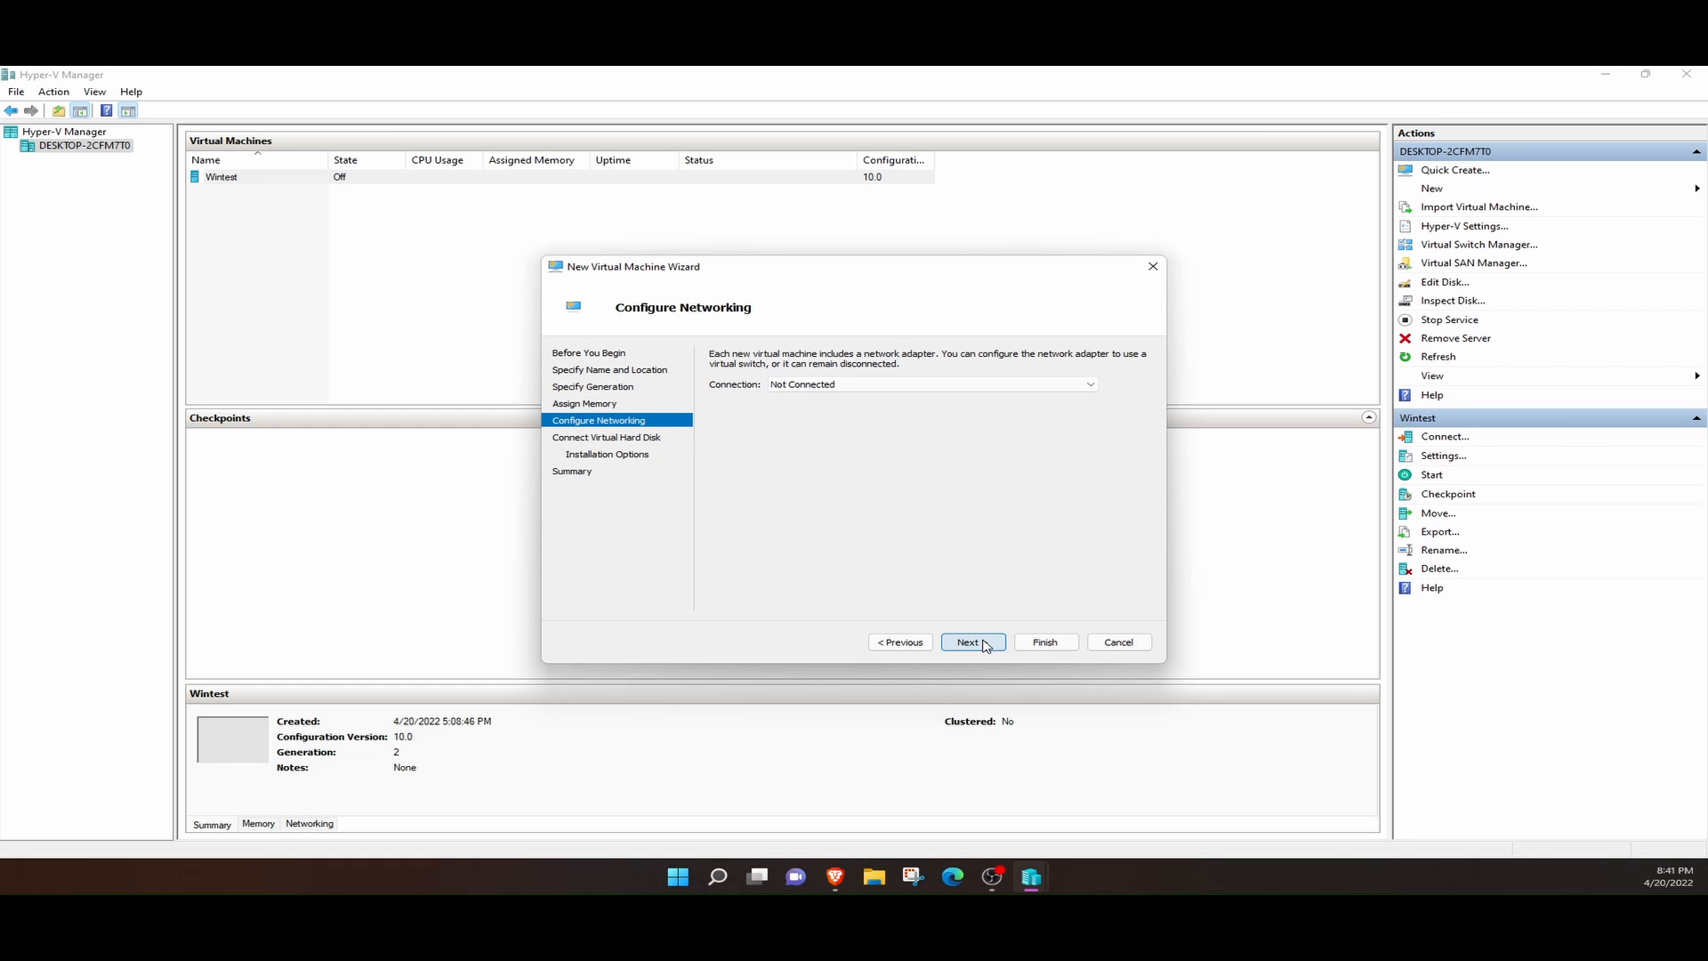
Connect the virtual machine's network adapter to Default Switch and continue to the virtual hard disk settings
click(857, 389)
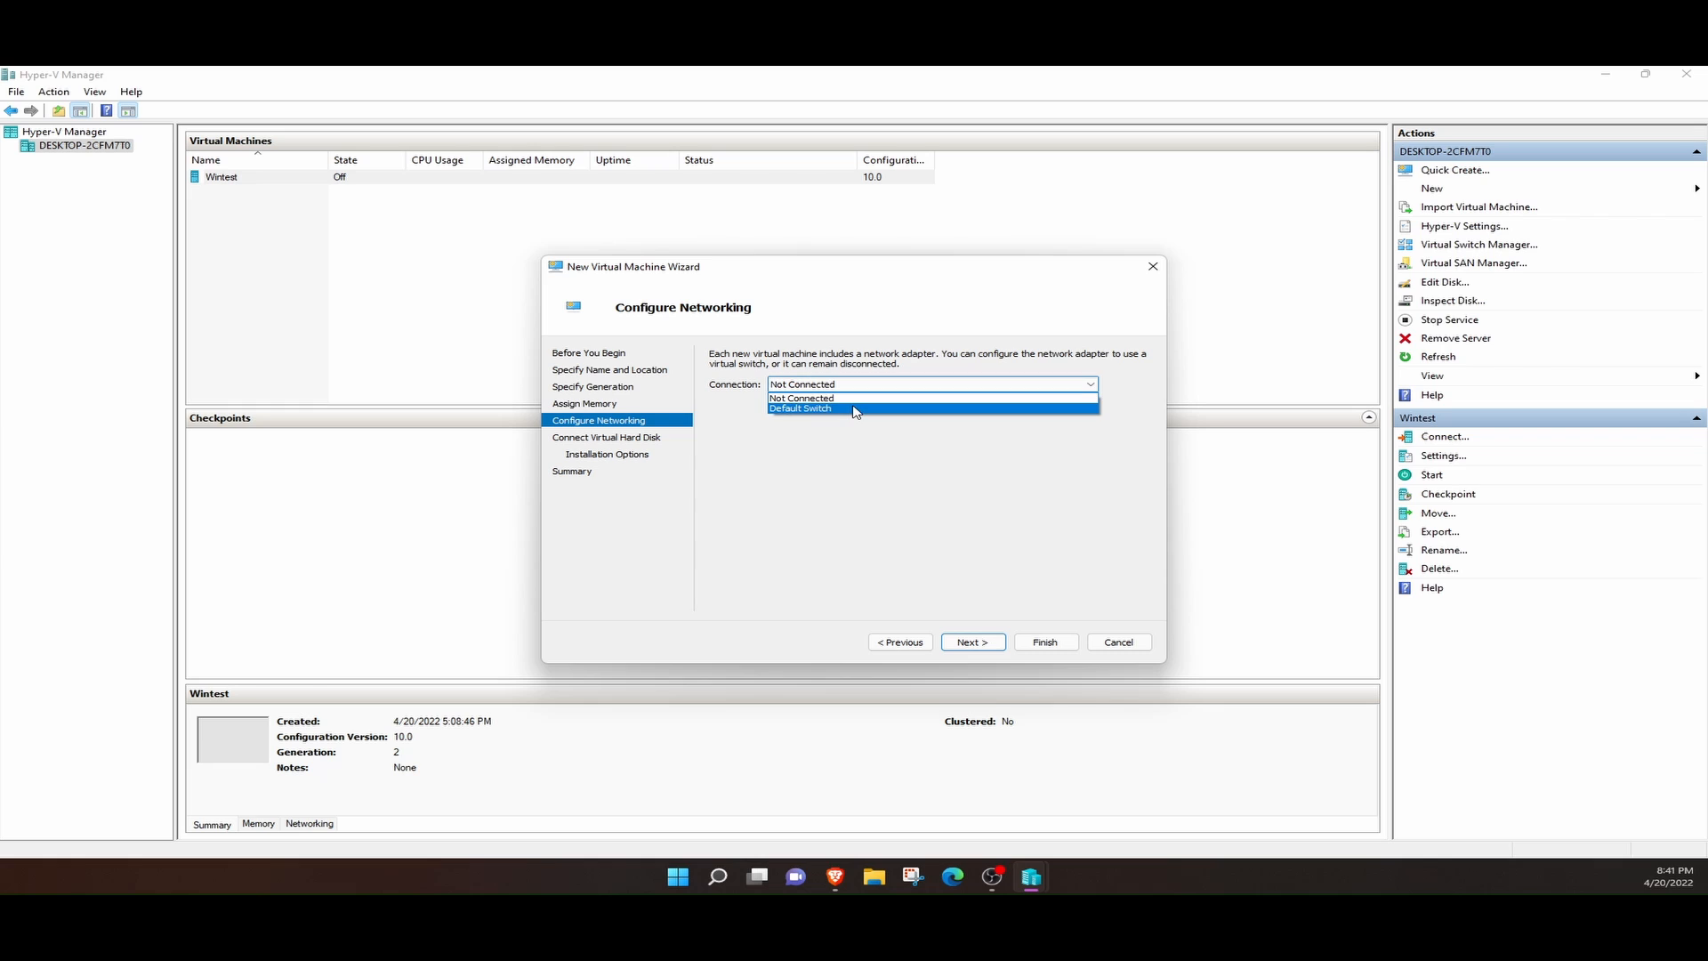
click(855, 406)
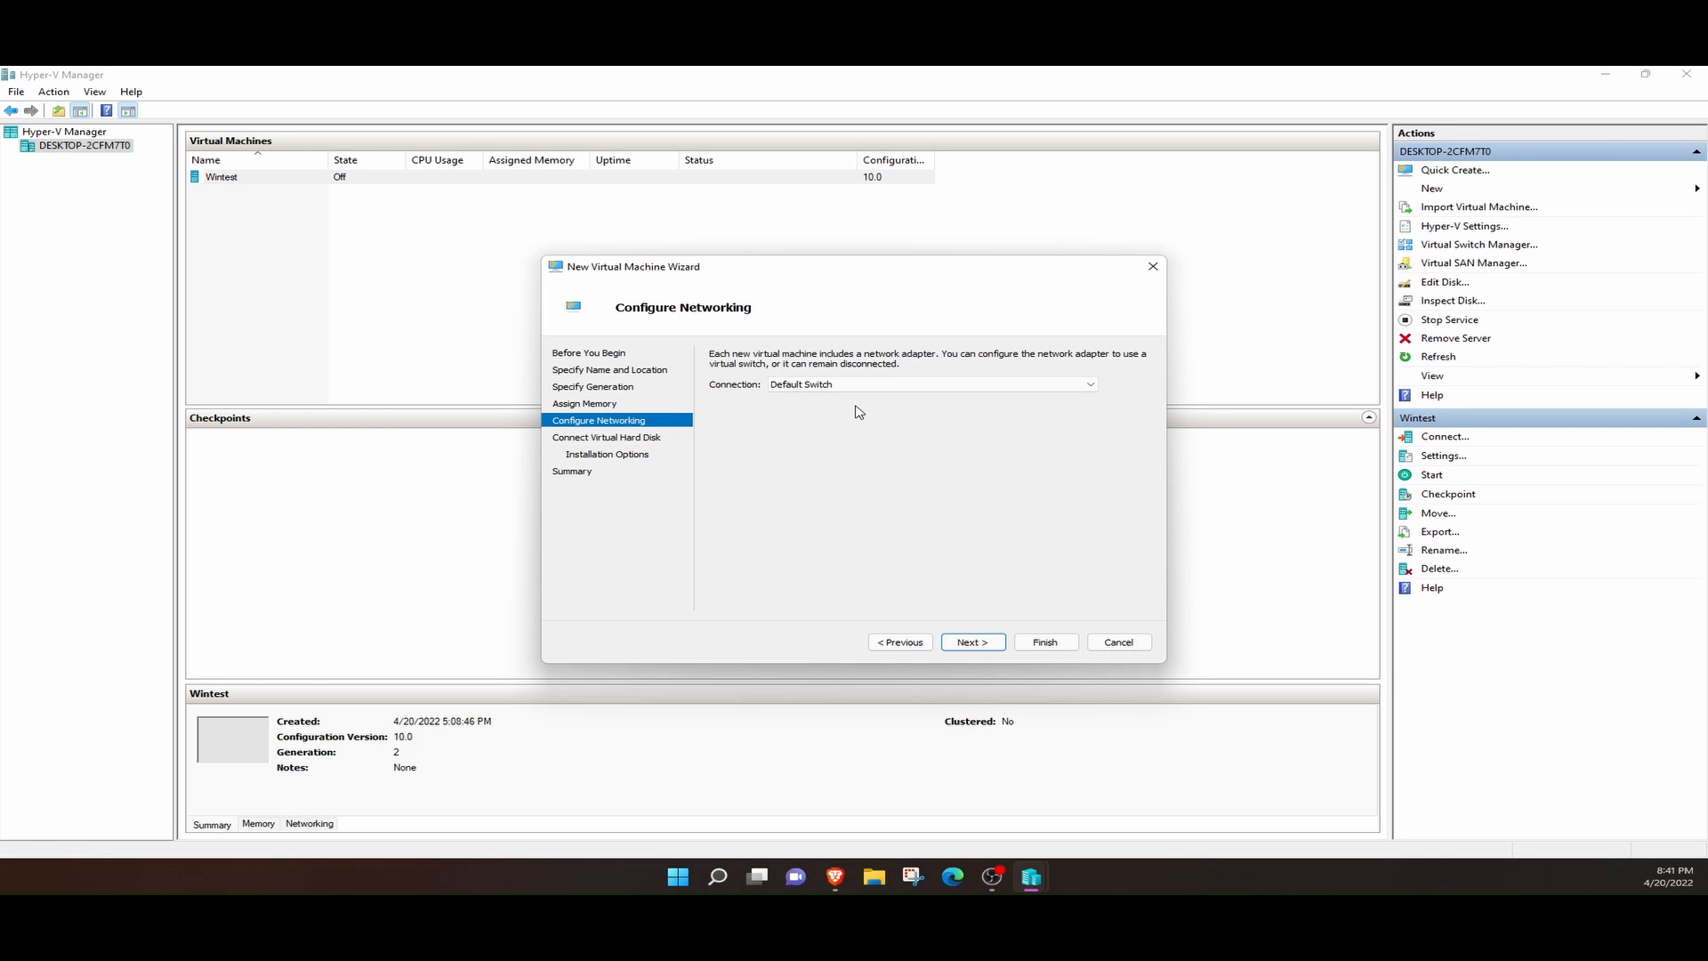
click(989, 642)
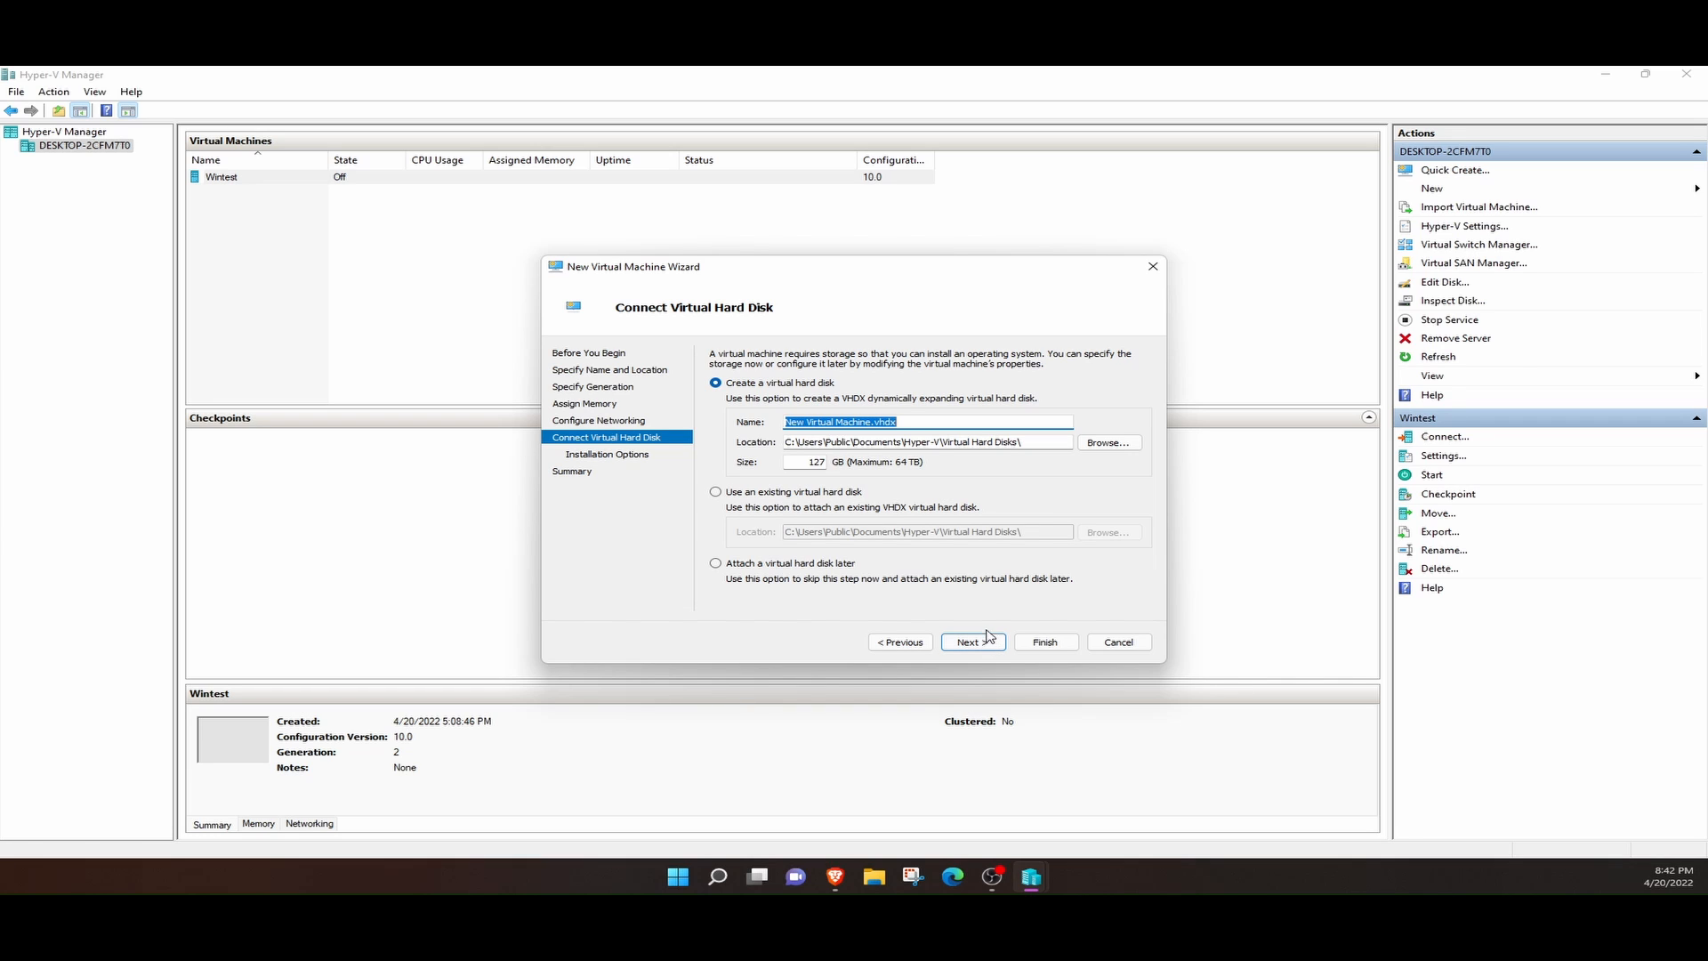
Set the new virtual hard disk's size to 25 GB and continue to the installation options
drag(794, 463, 834, 464)
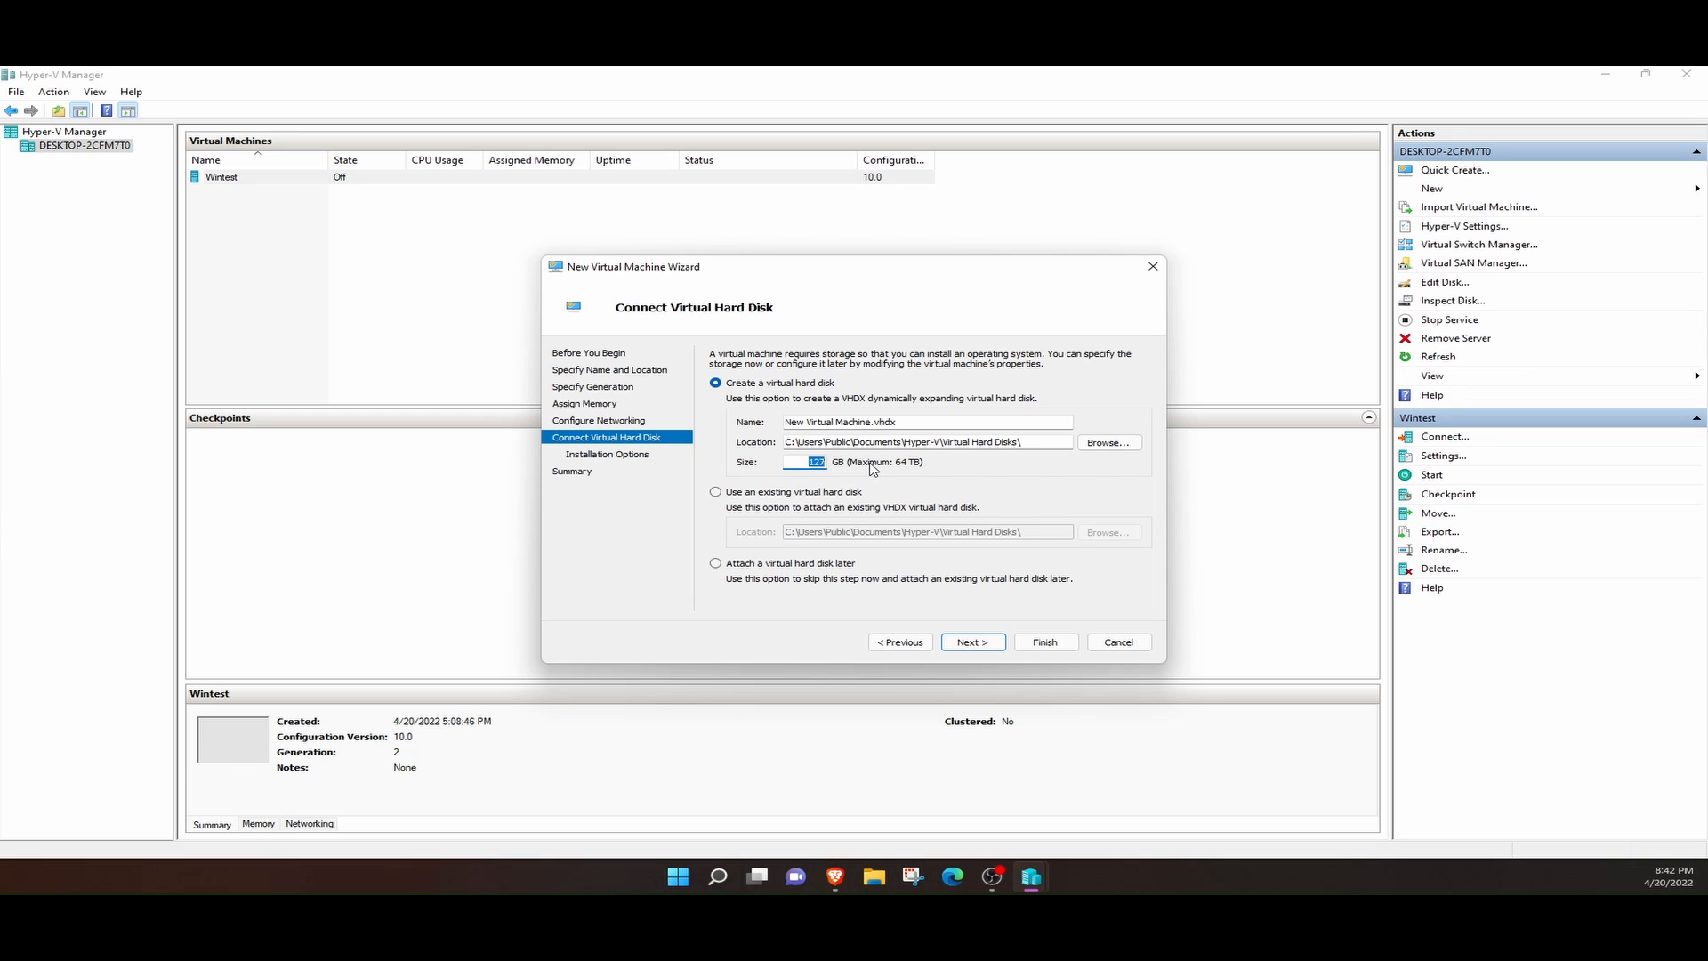
click(808, 461)
double_click(809, 461)
key(BackSpace)
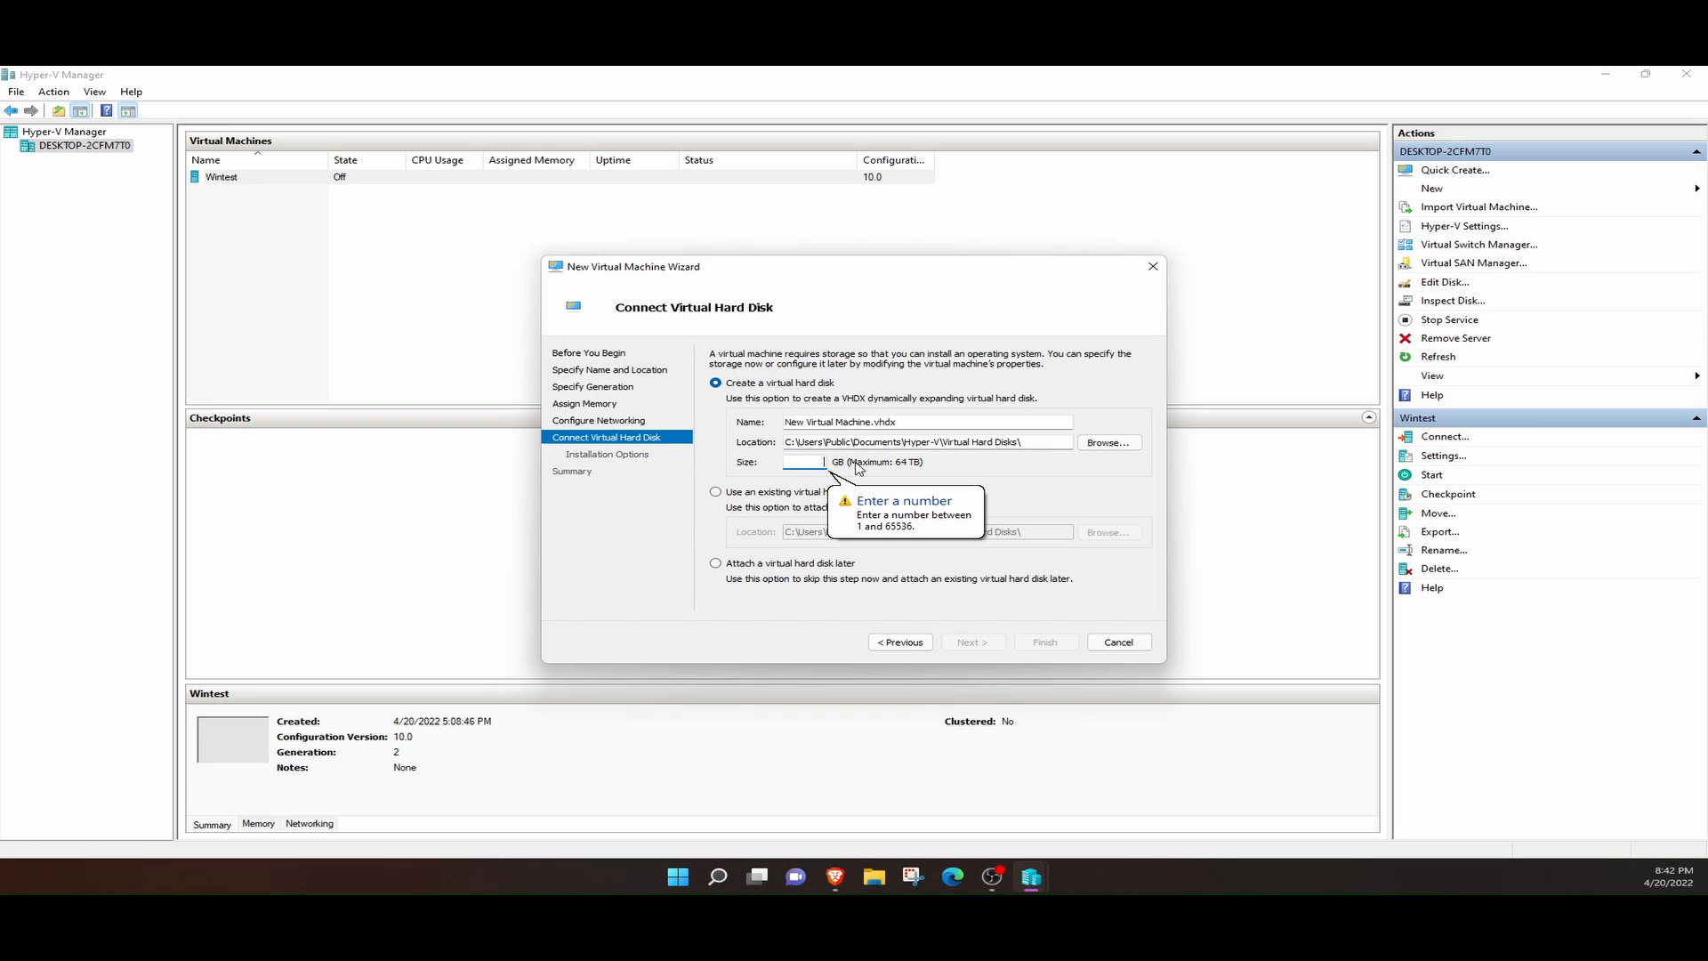
text(25)
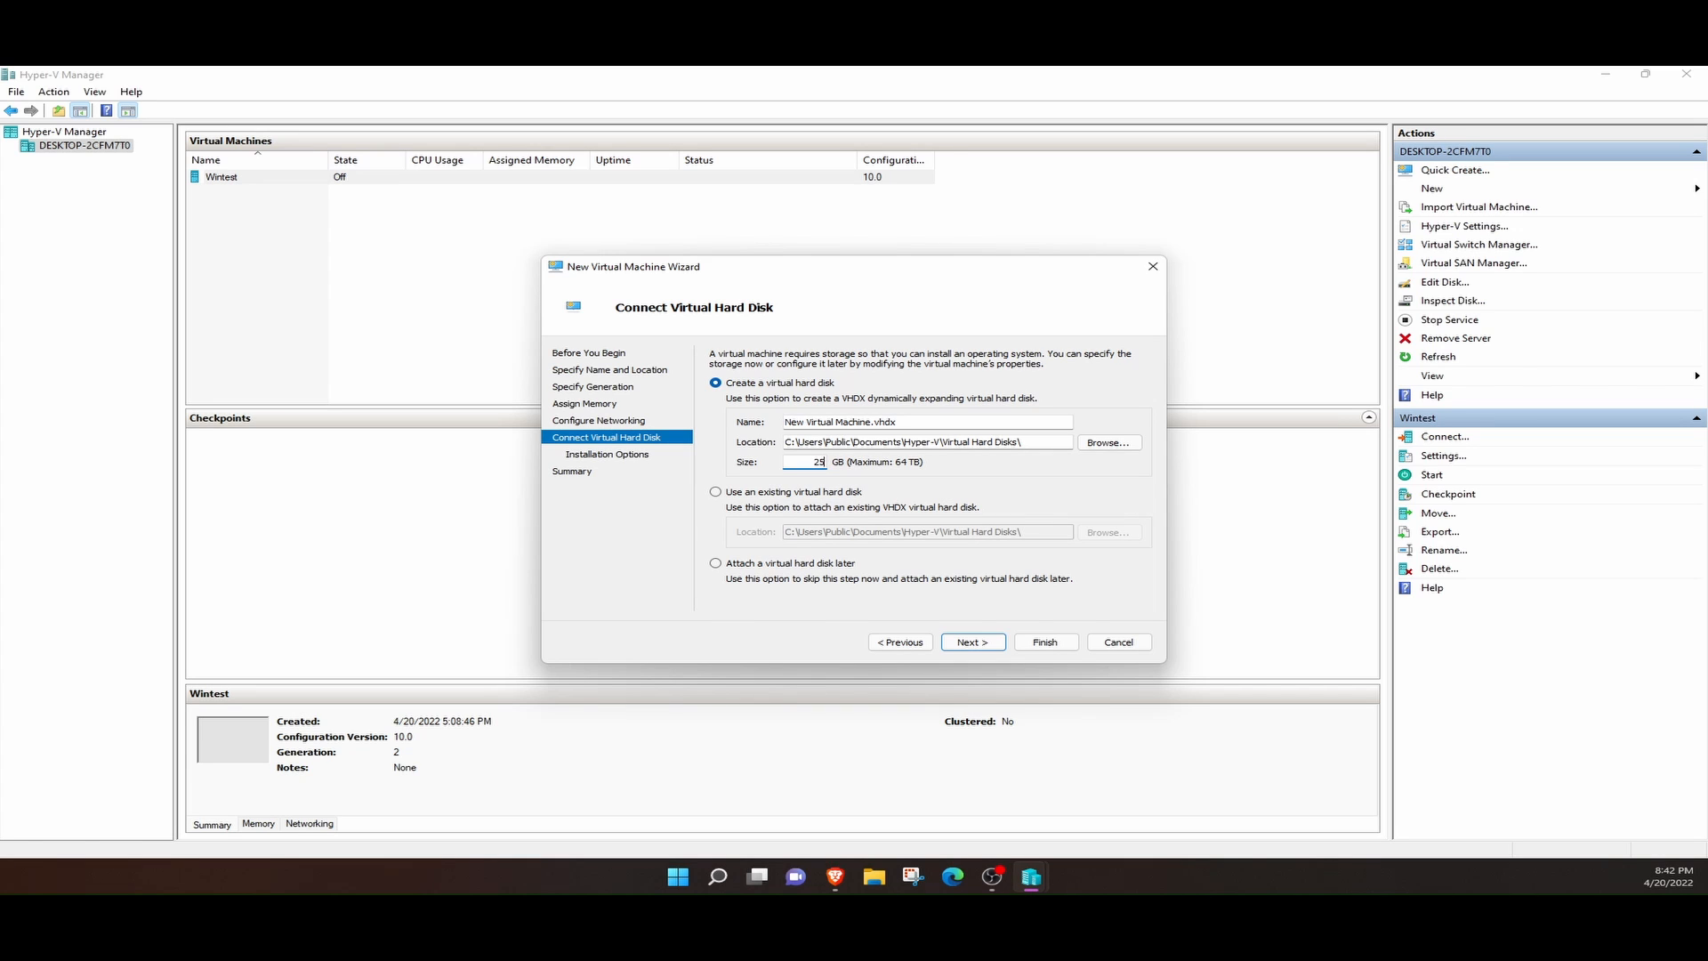
key(Return)
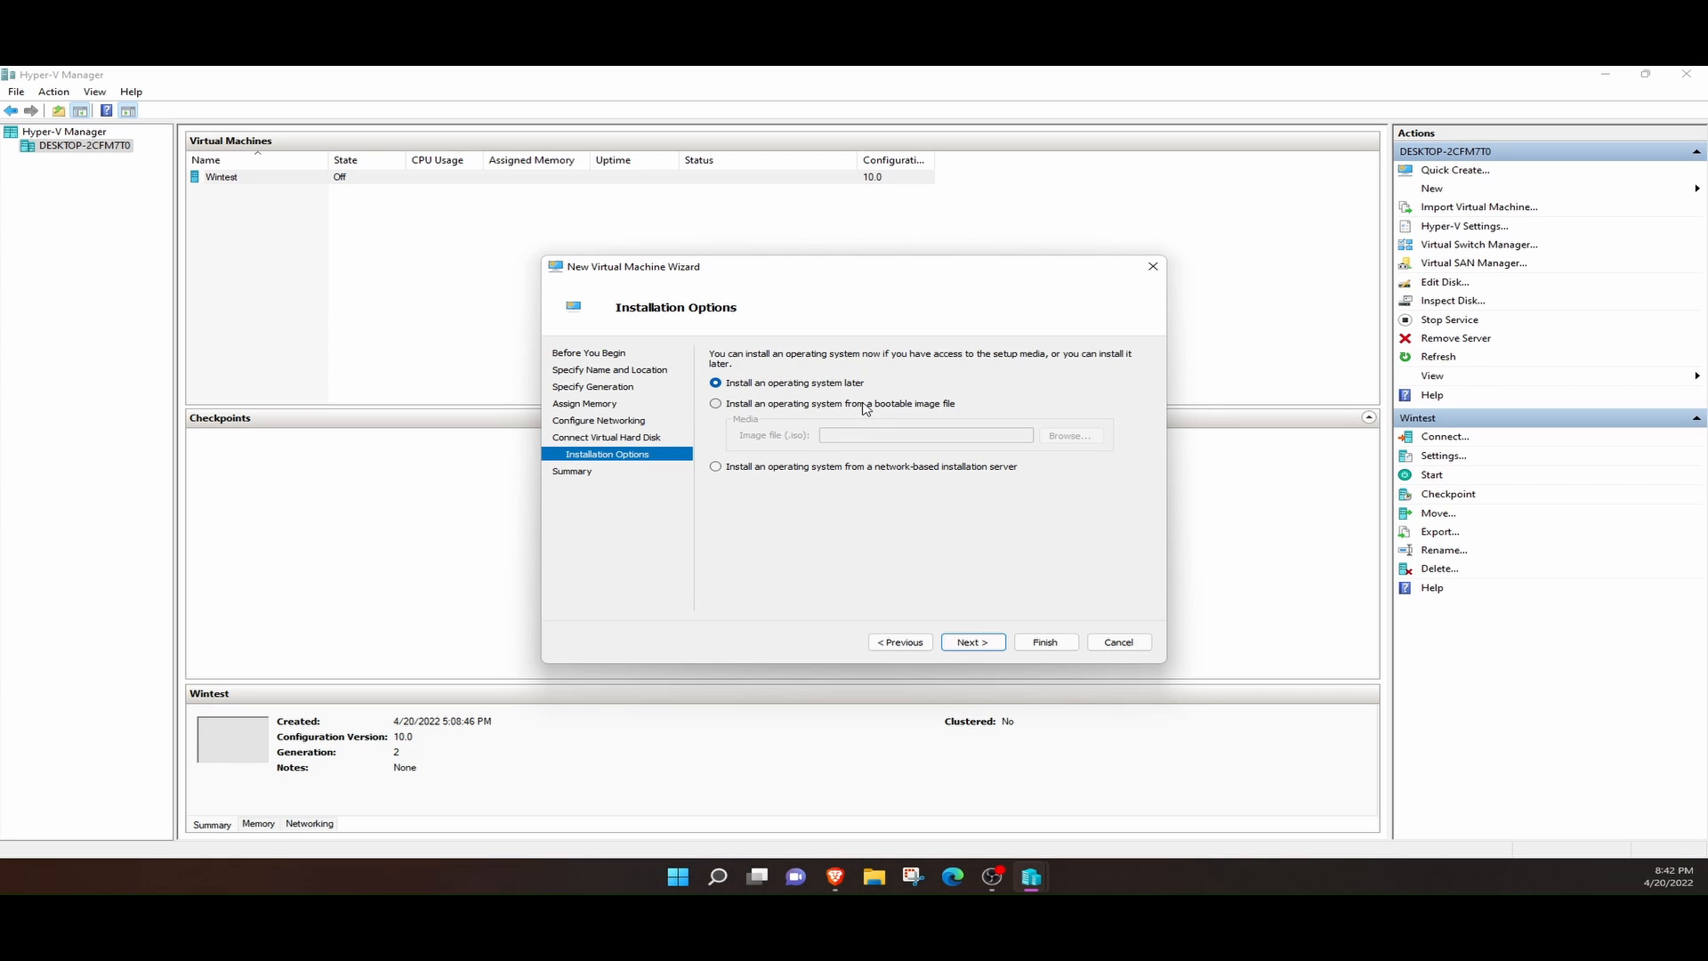
Install the operating system from the bootable image Fedora-SoaS-Live-x86_64-36_Beta-1.4 in Downloads and finish creating the virtual machine
click(868, 403)
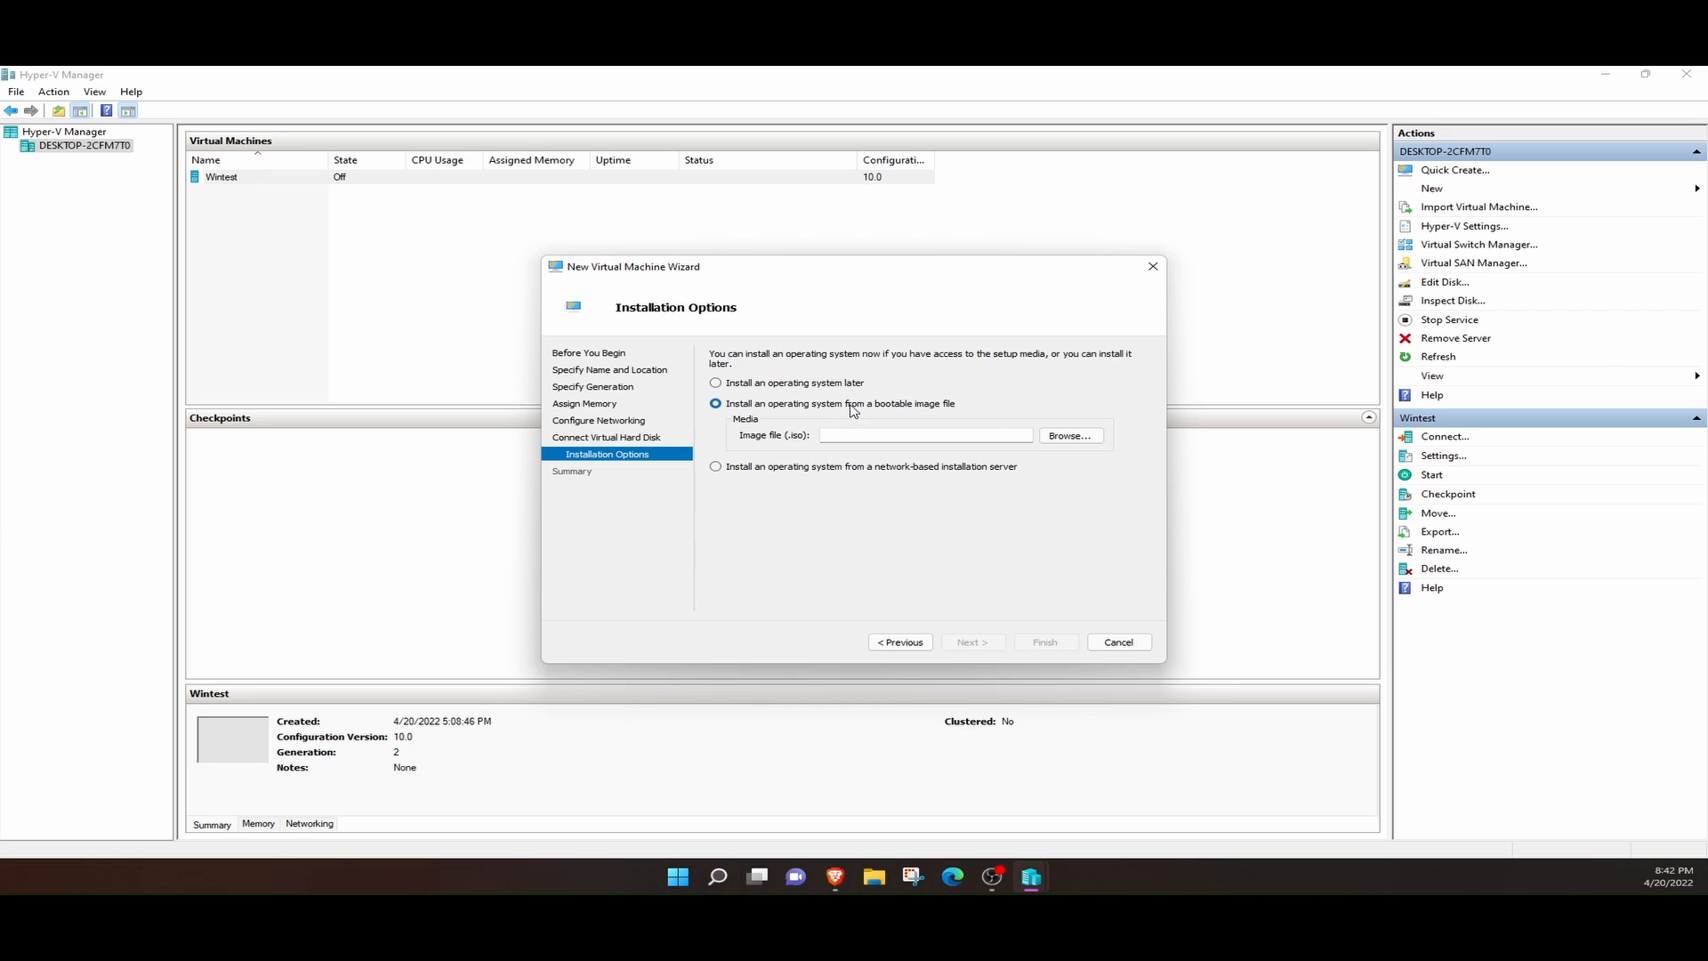
click(1073, 437)
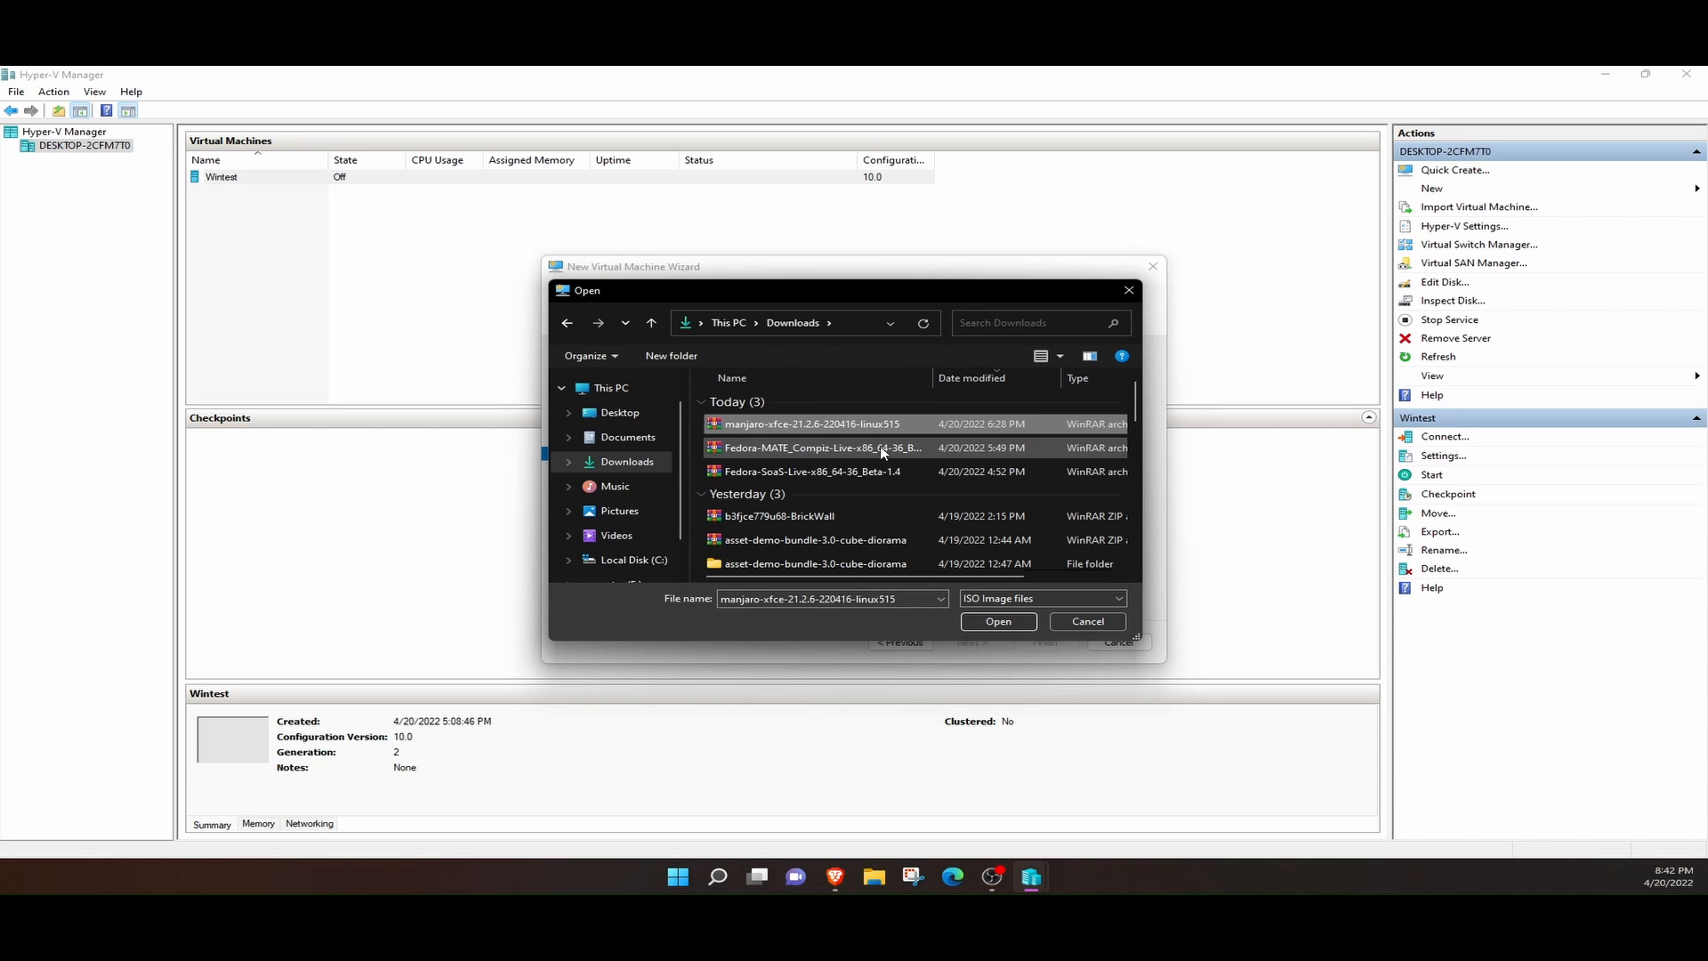
click(982, 457)
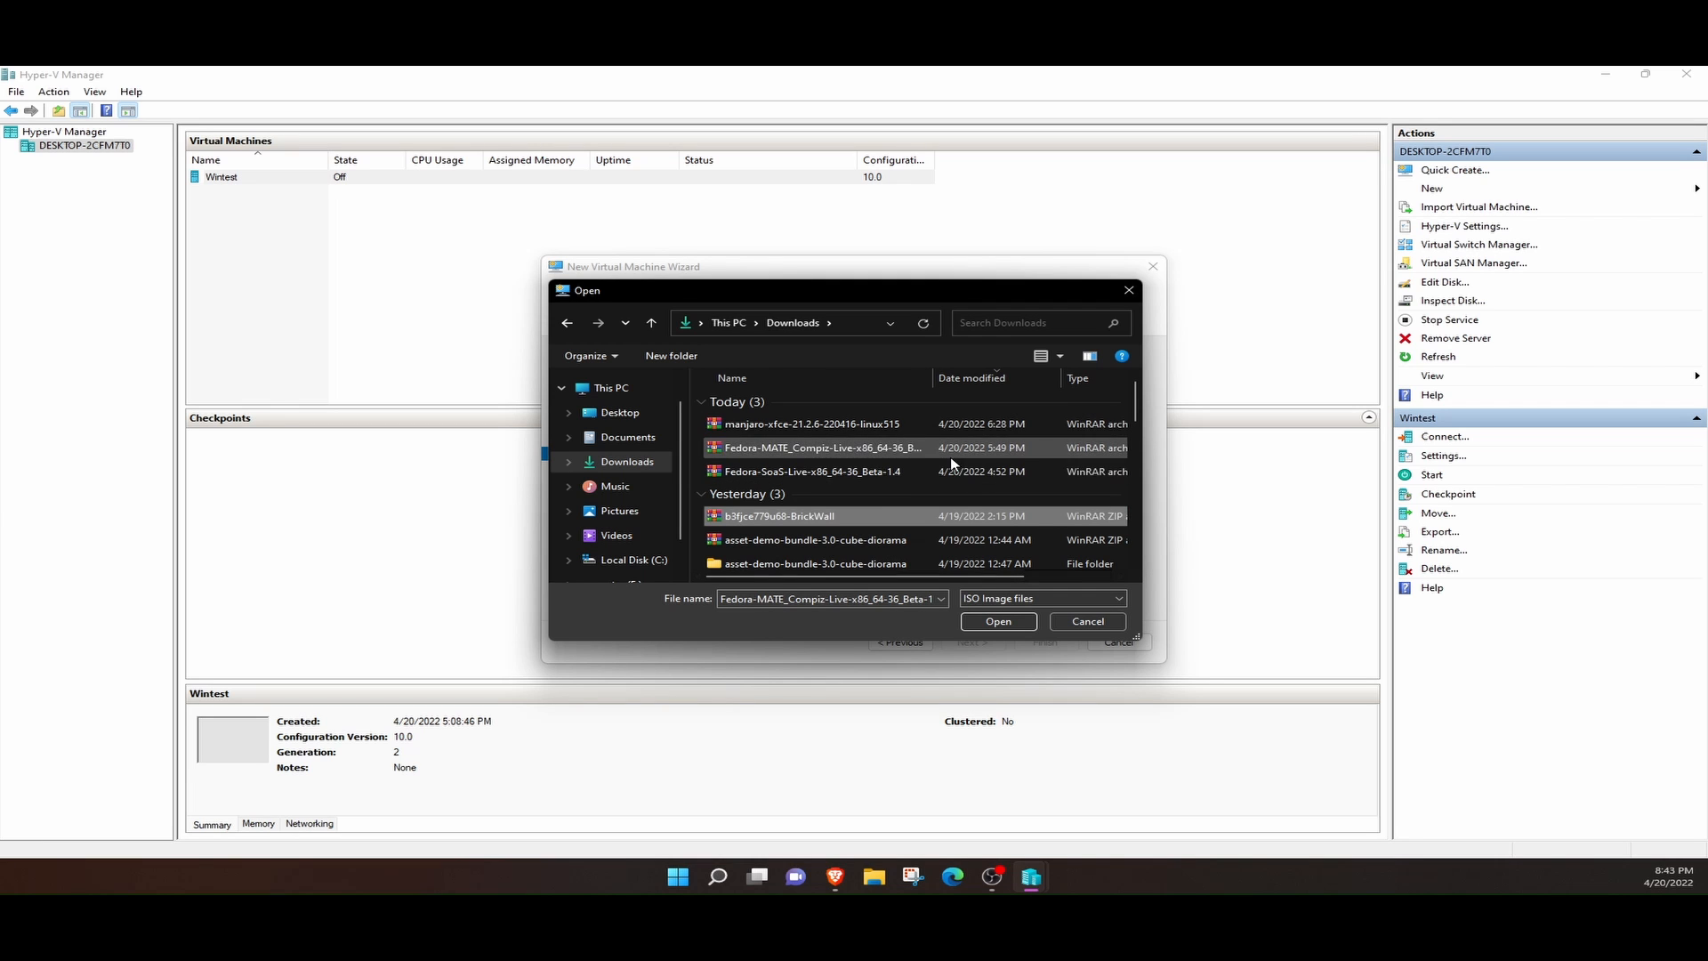
click(959, 469)
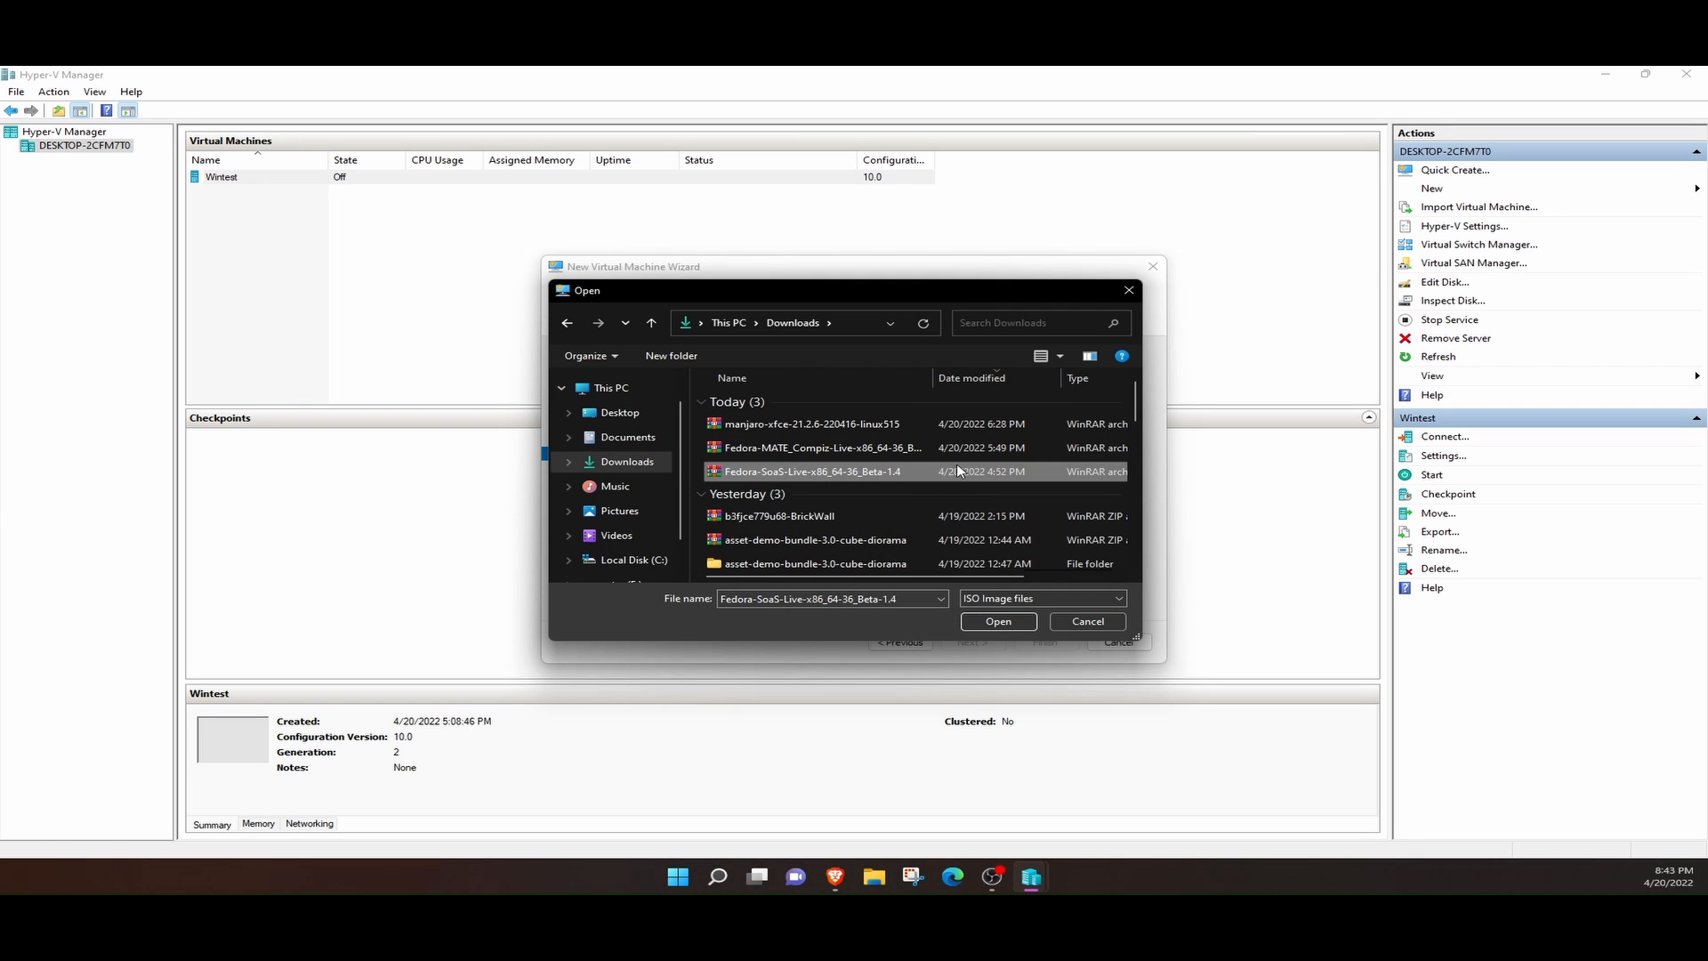
click(1019, 621)
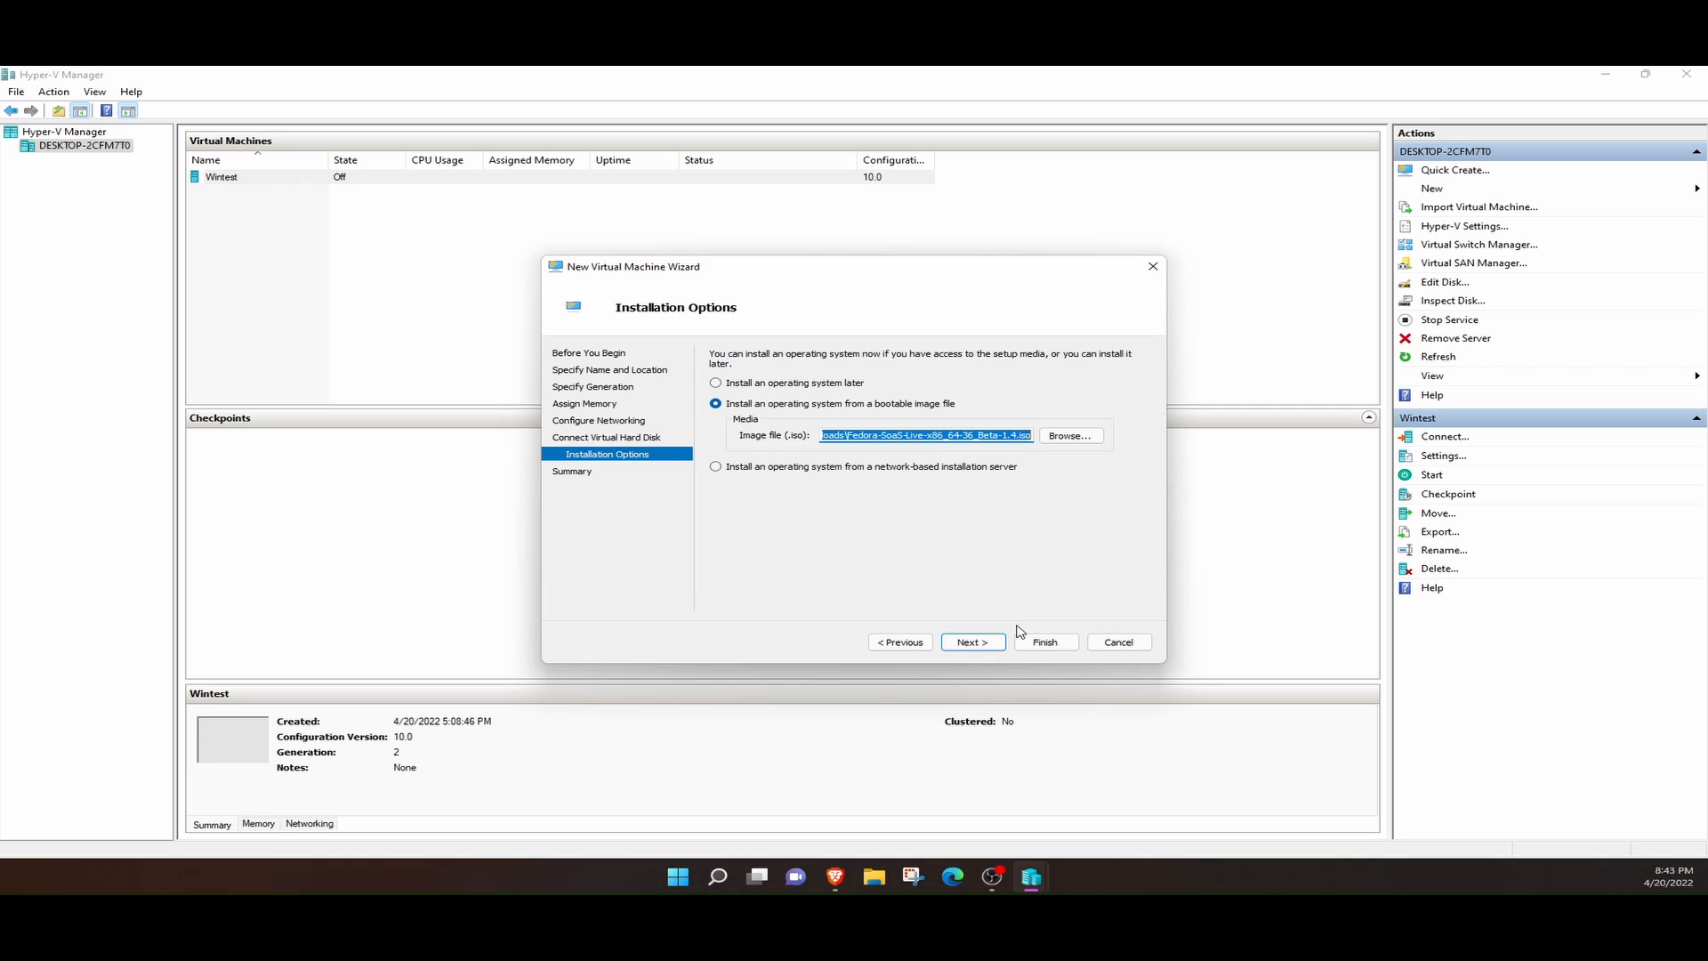
click(998, 644)
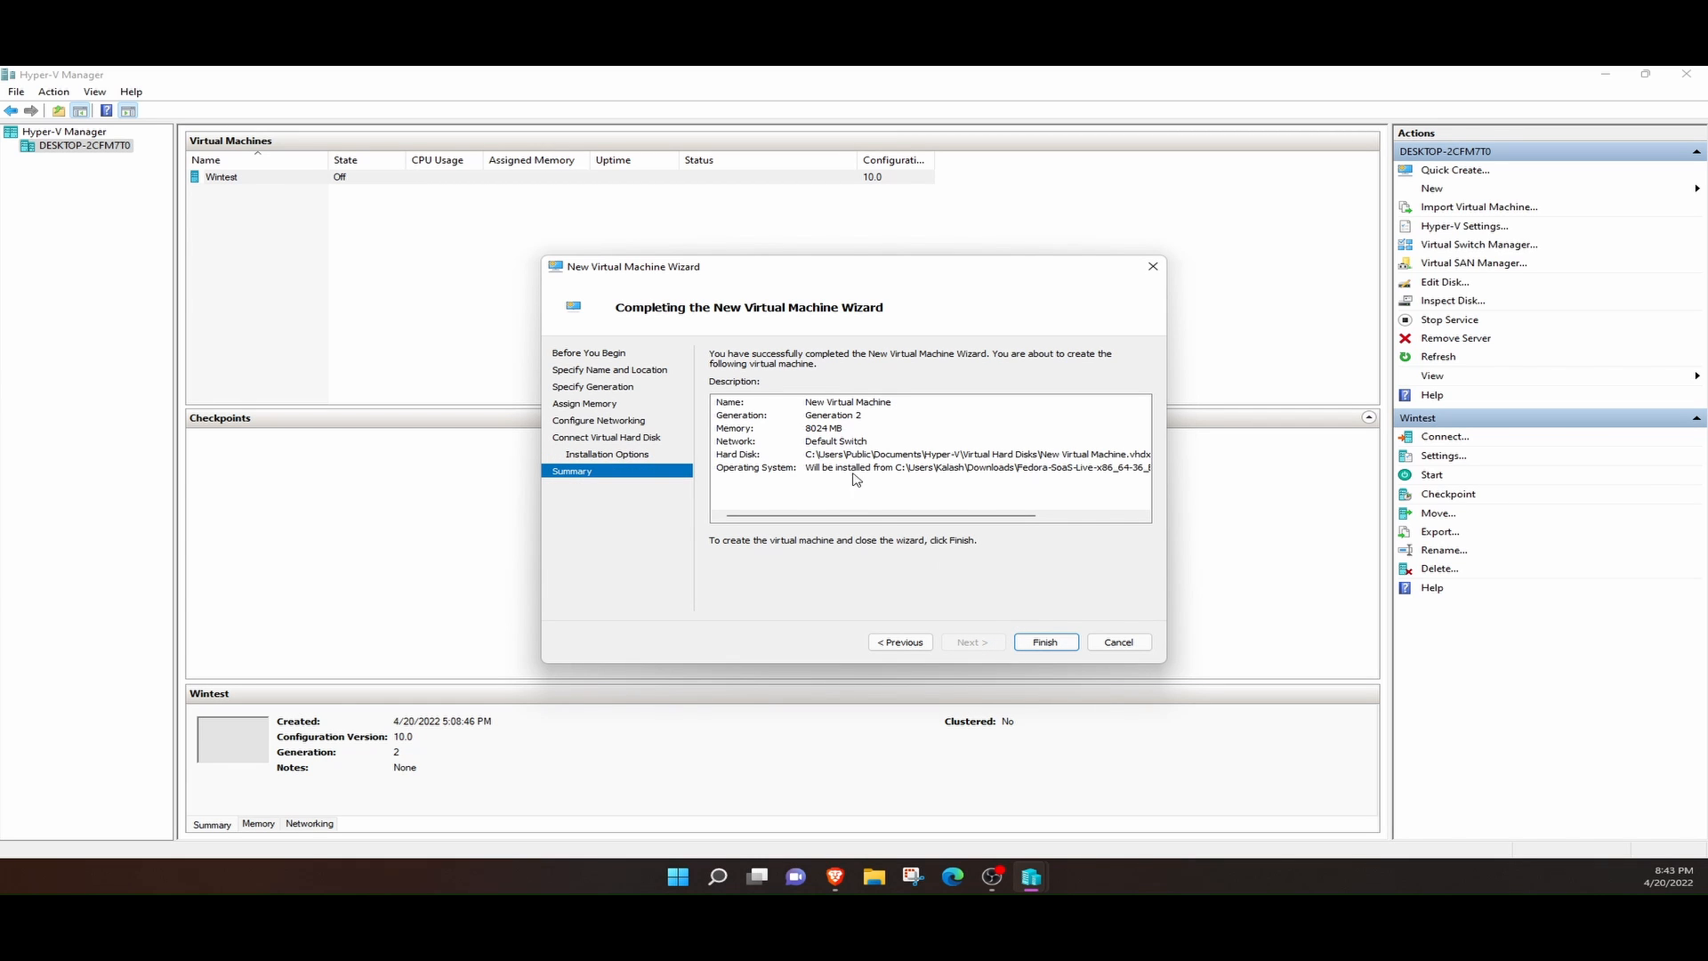
click(1035, 644)
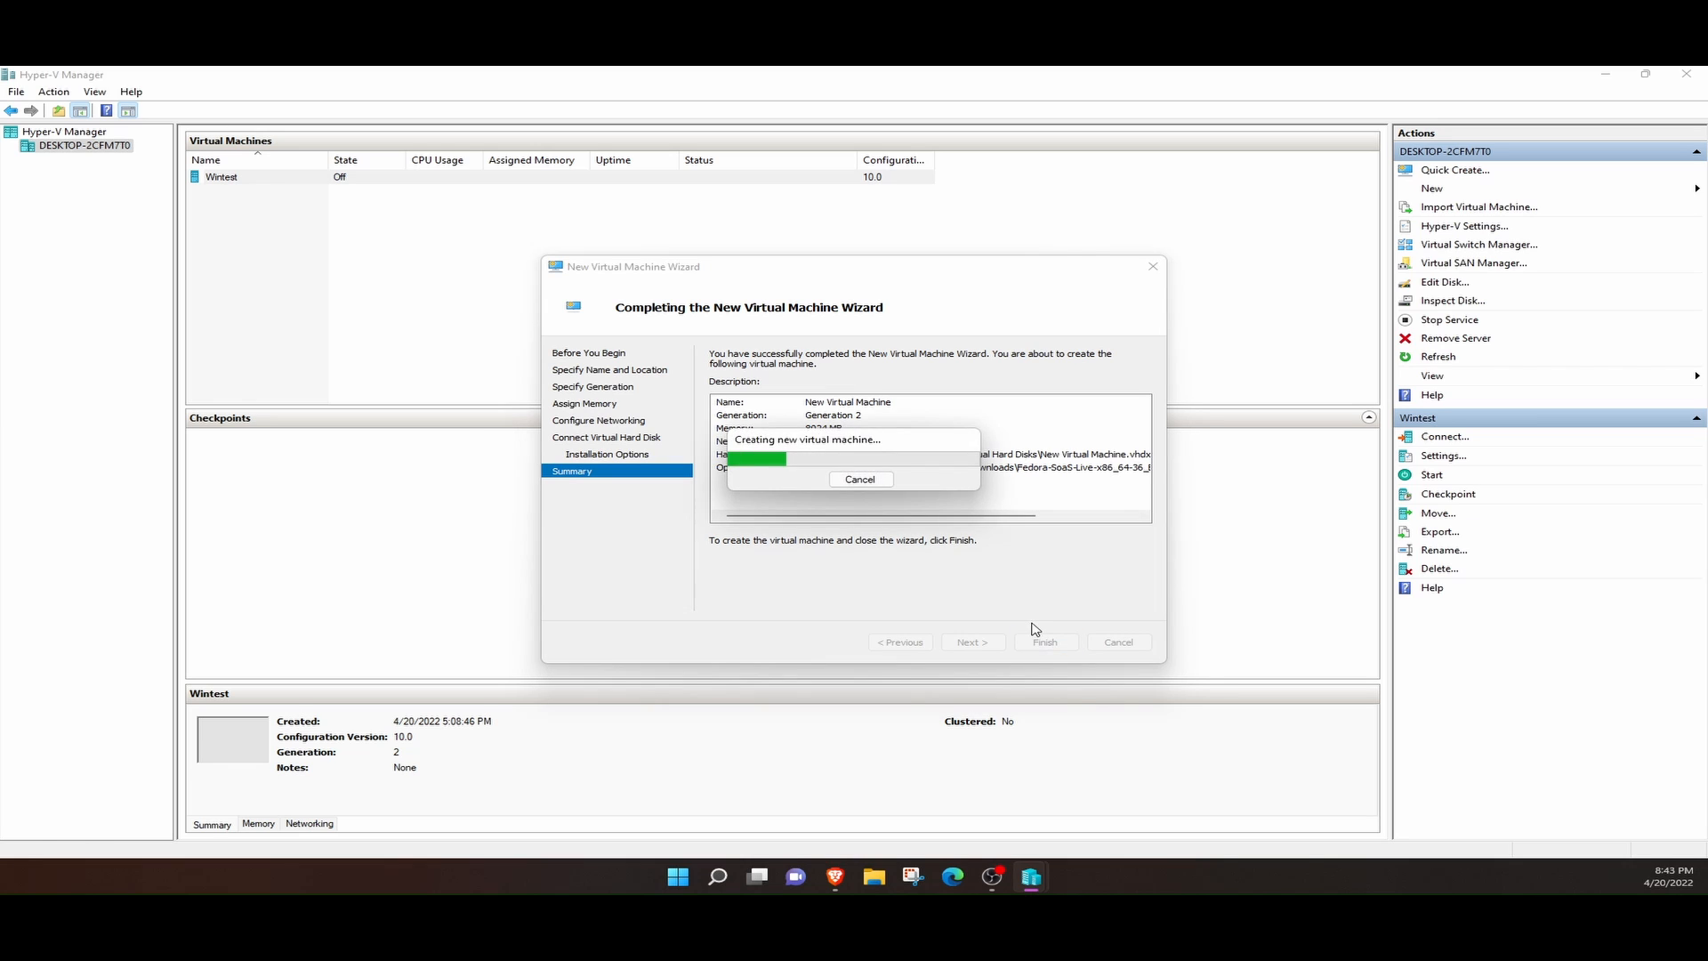
Open the settings of New Virtual Machine and review its firmware boot order, security and memory options
click(278, 177)
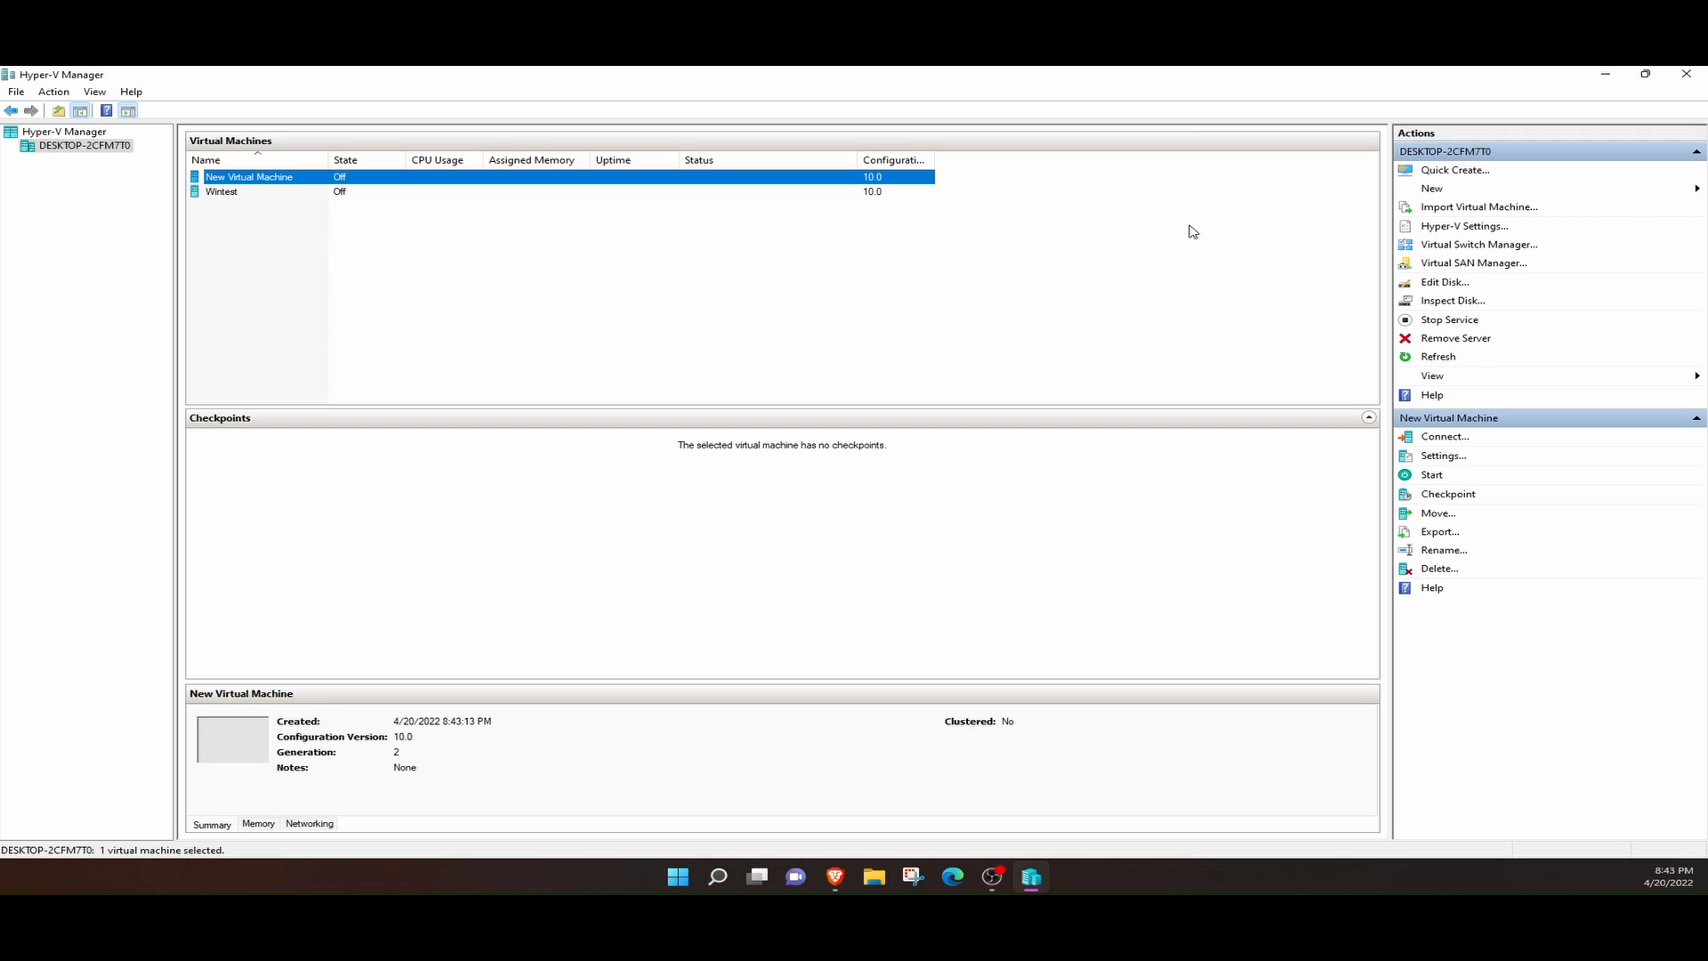
click(886, 192)
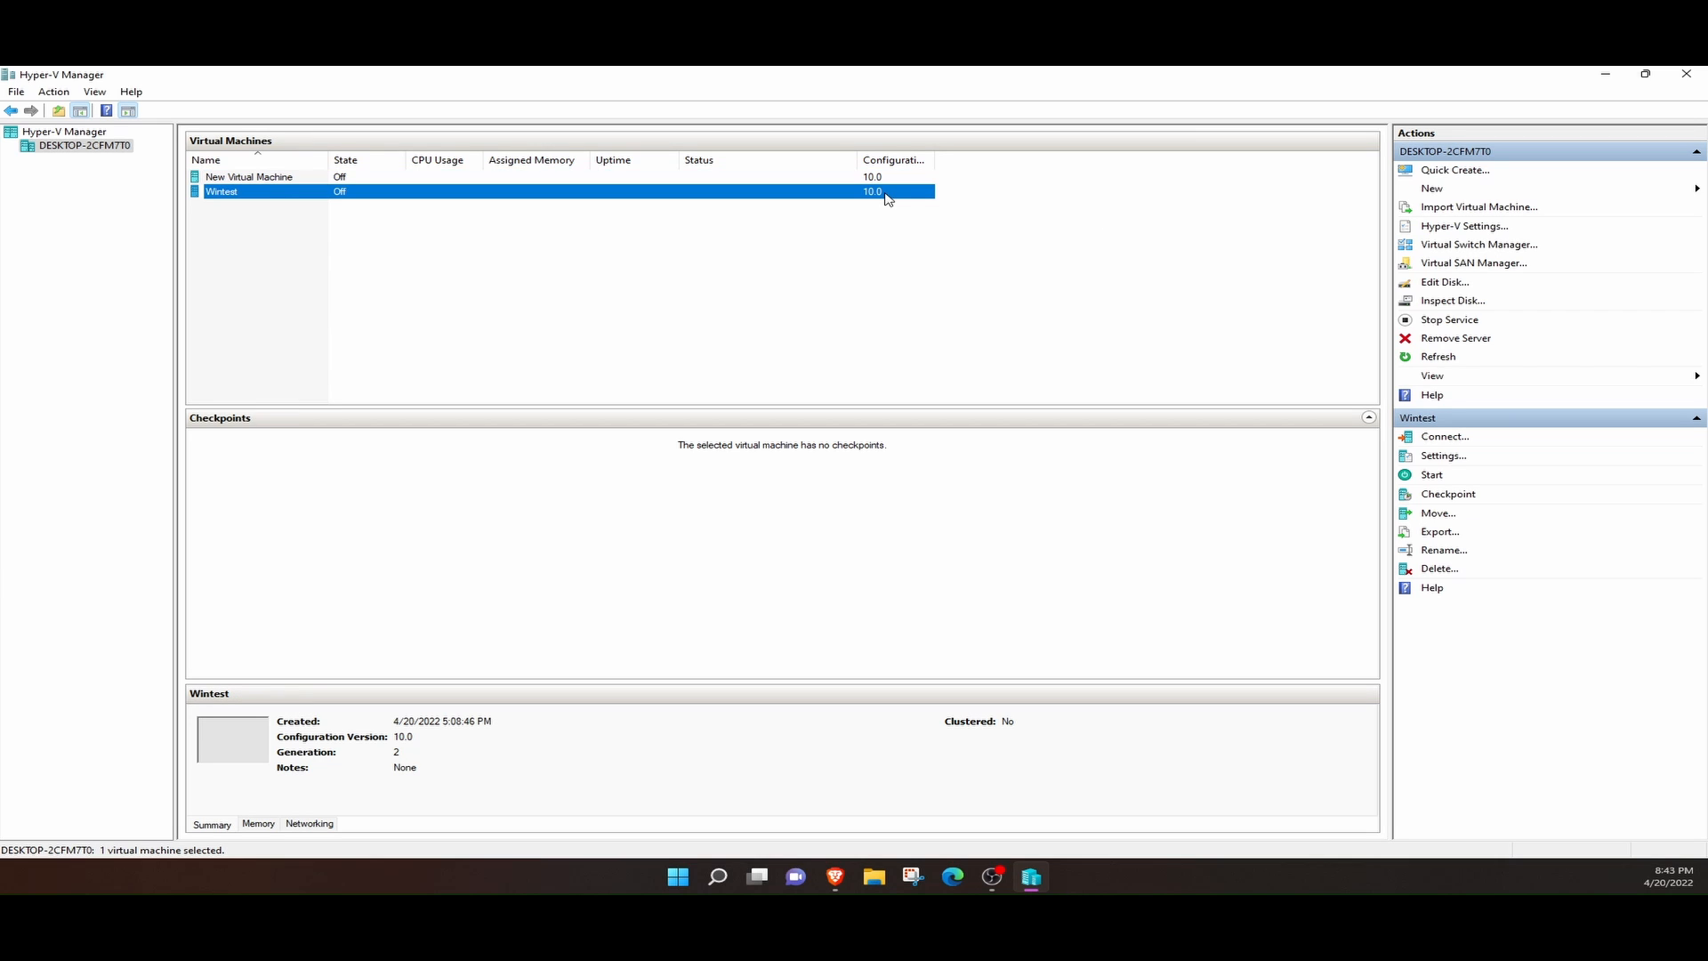
click(874, 178)
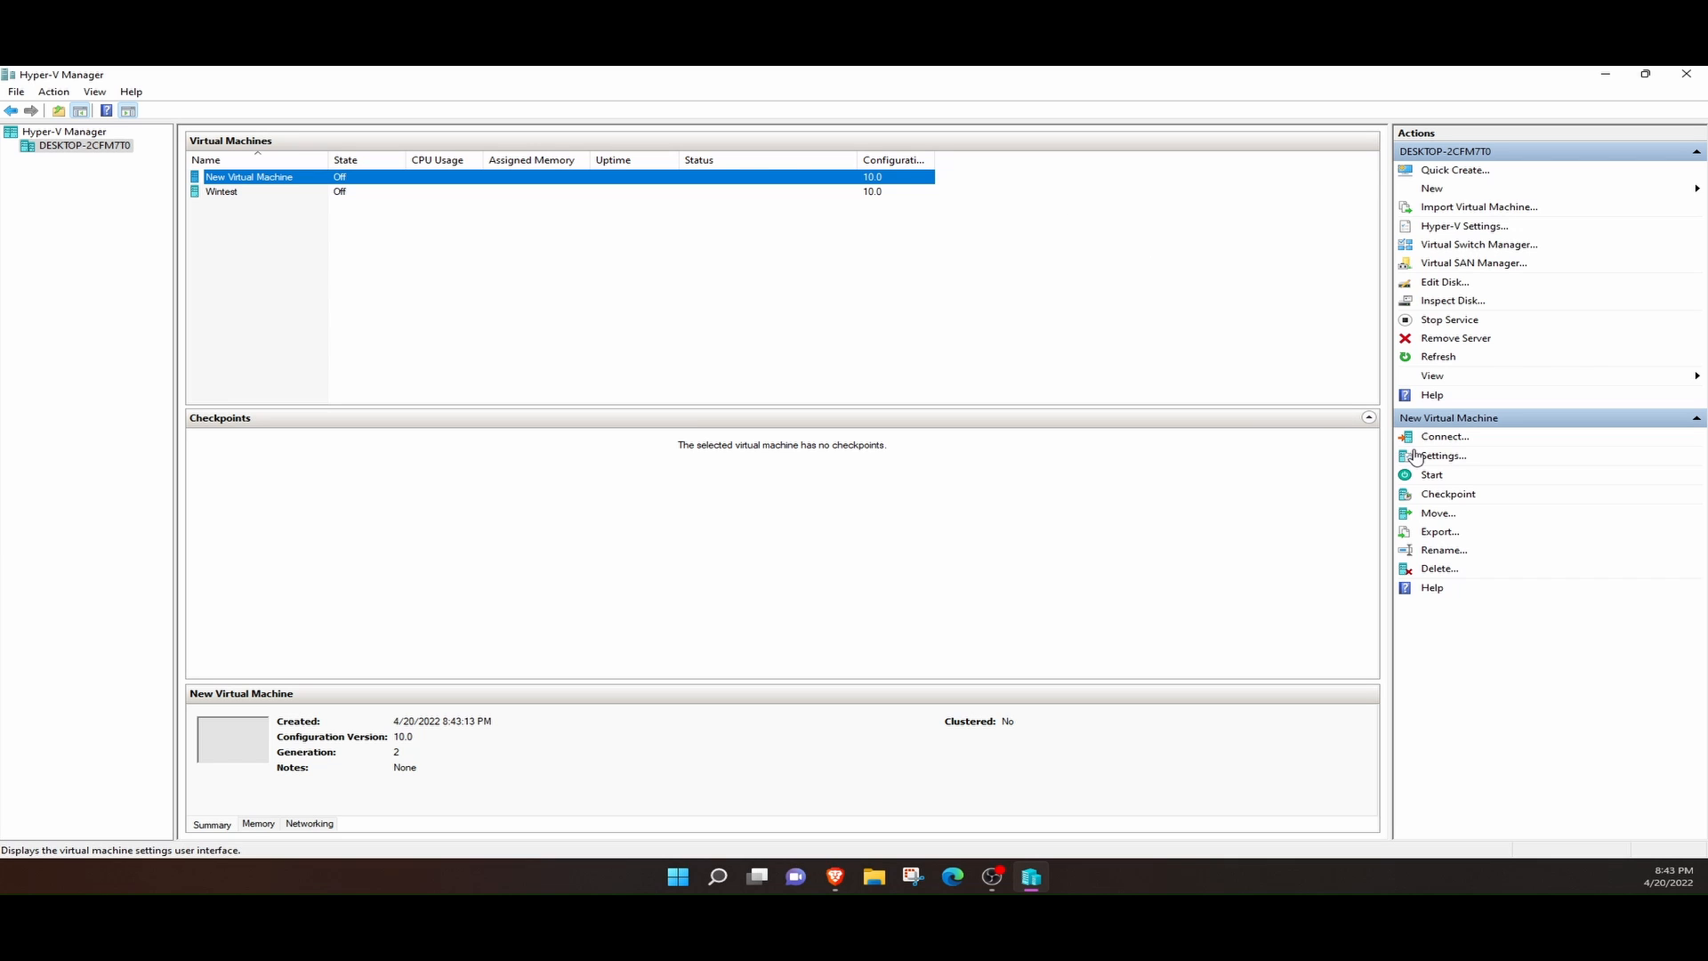
click(1416, 456)
click(689, 296)
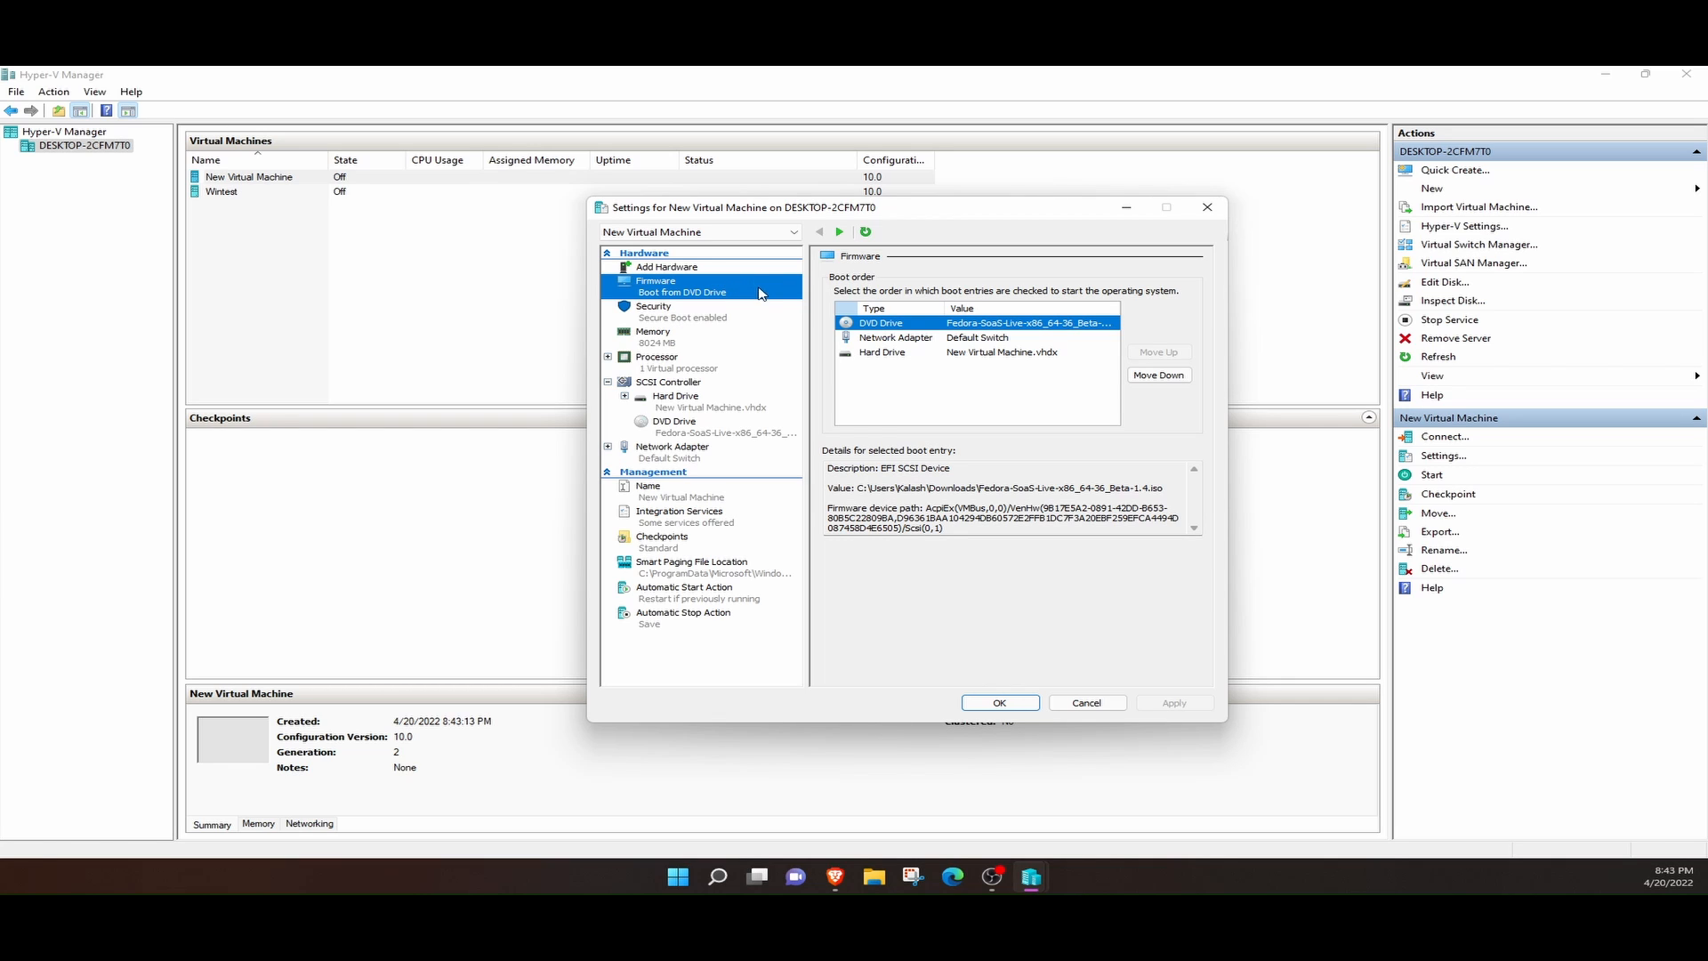
click(716, 323)
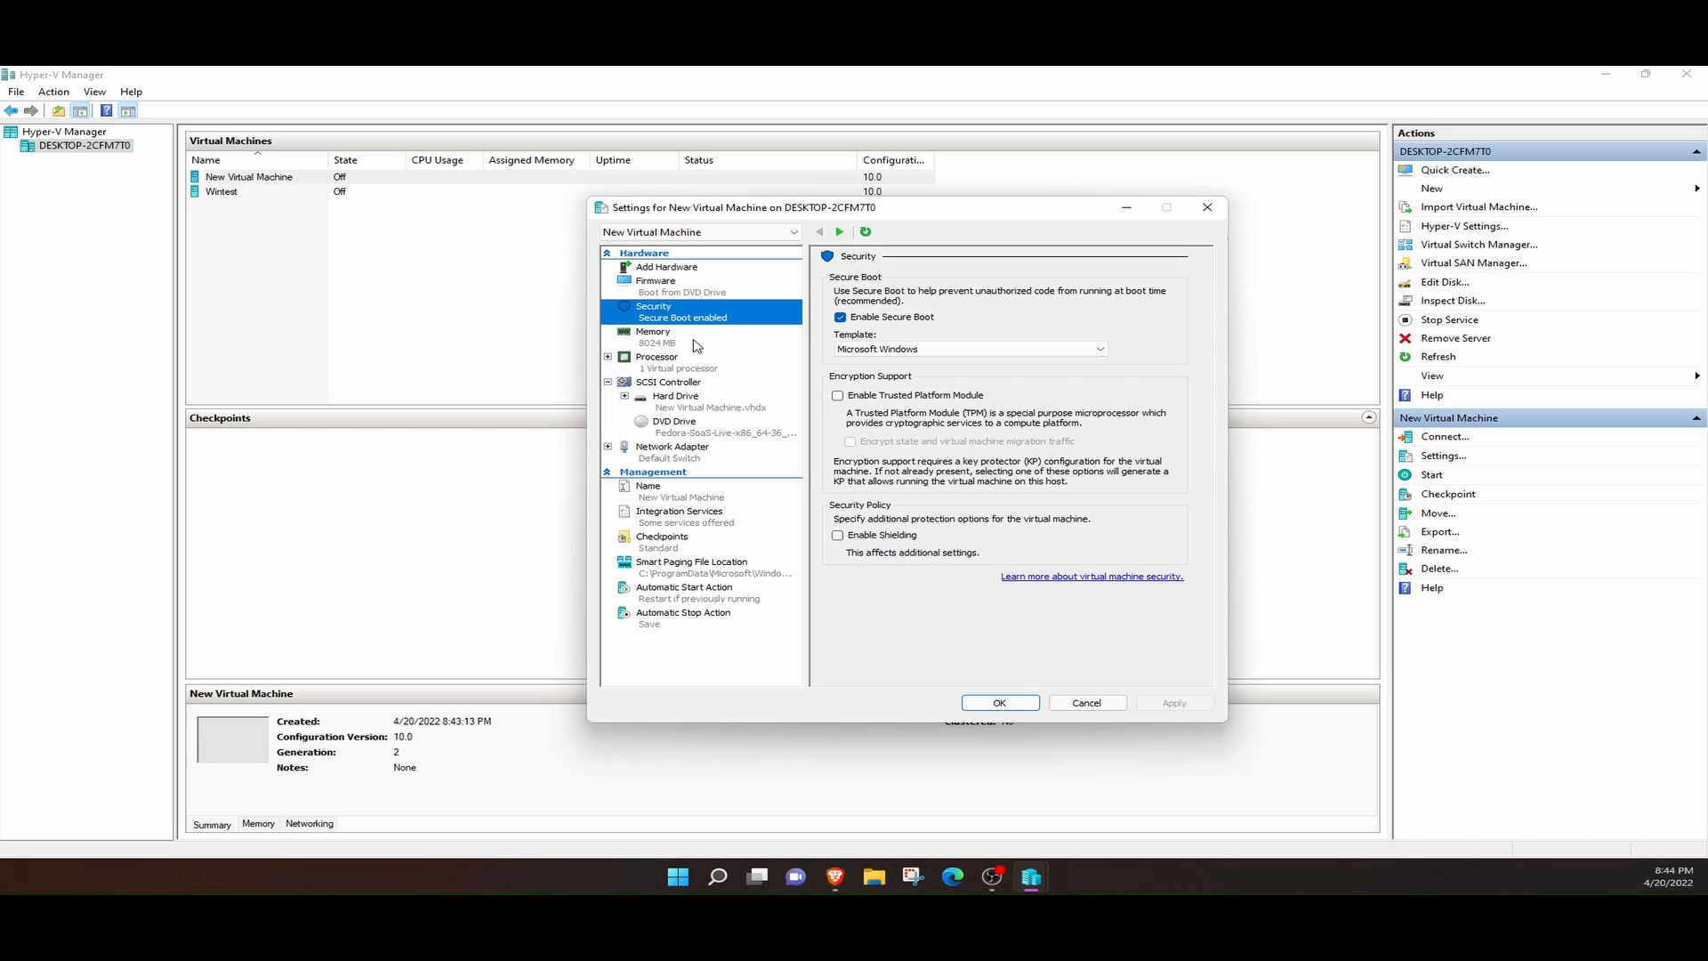
click(697, 343)
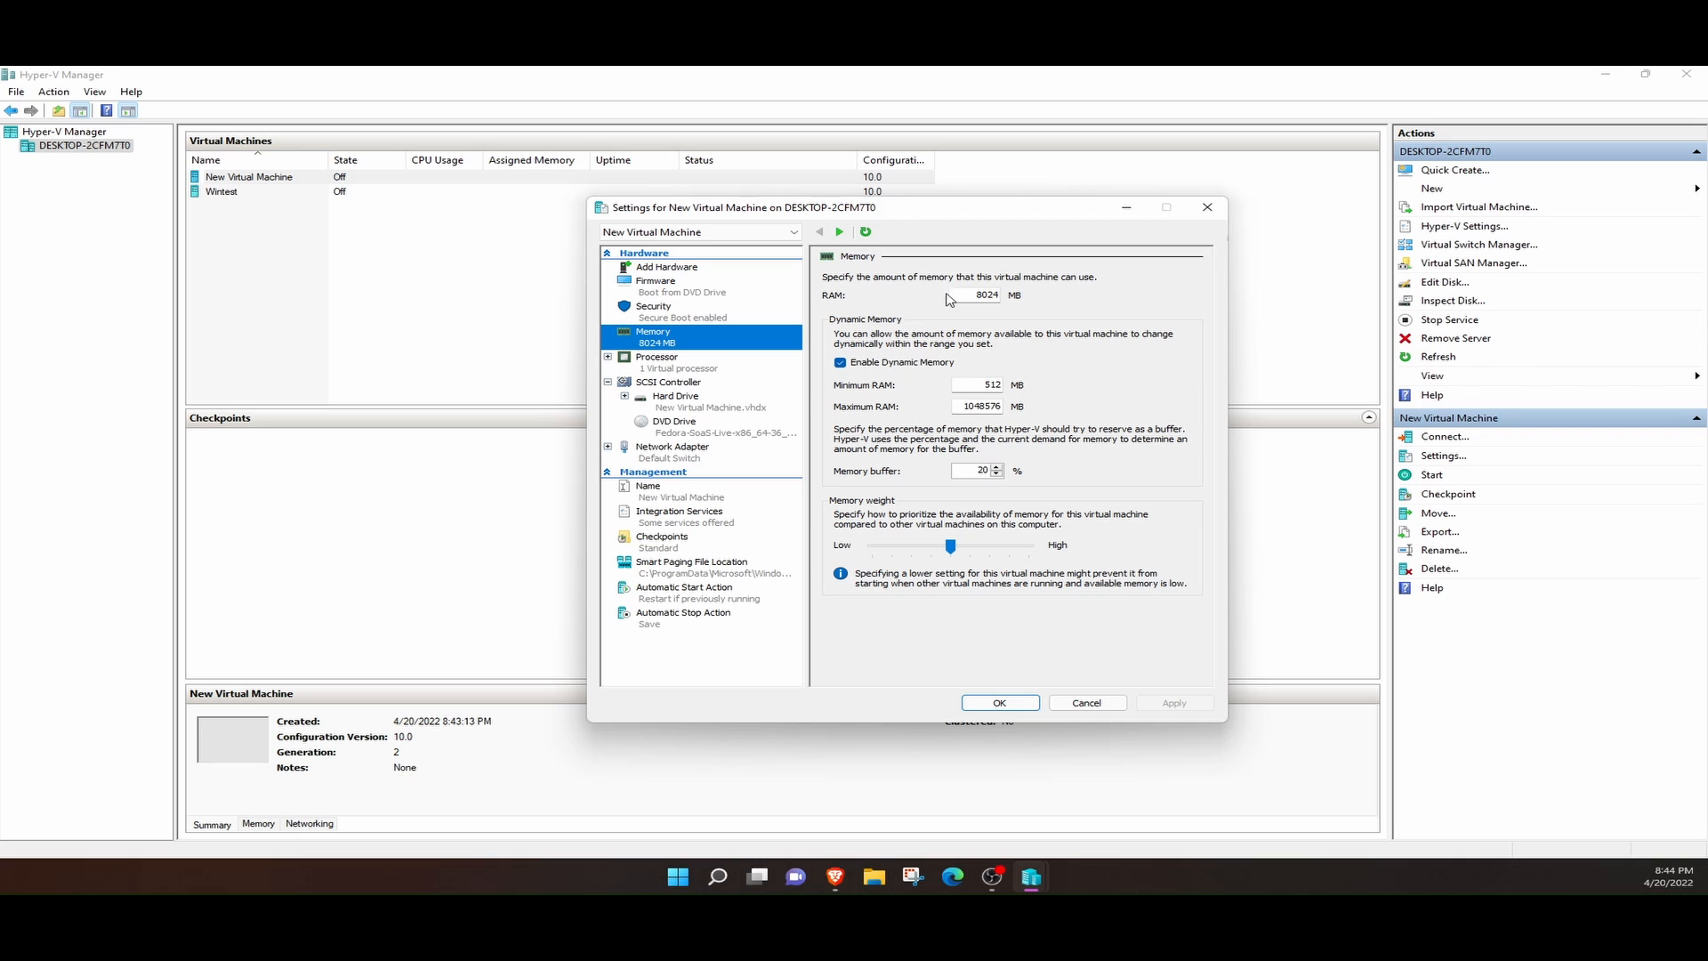
Set the number of virtual processors for New Virtual Machine to 2
click(710, 366)
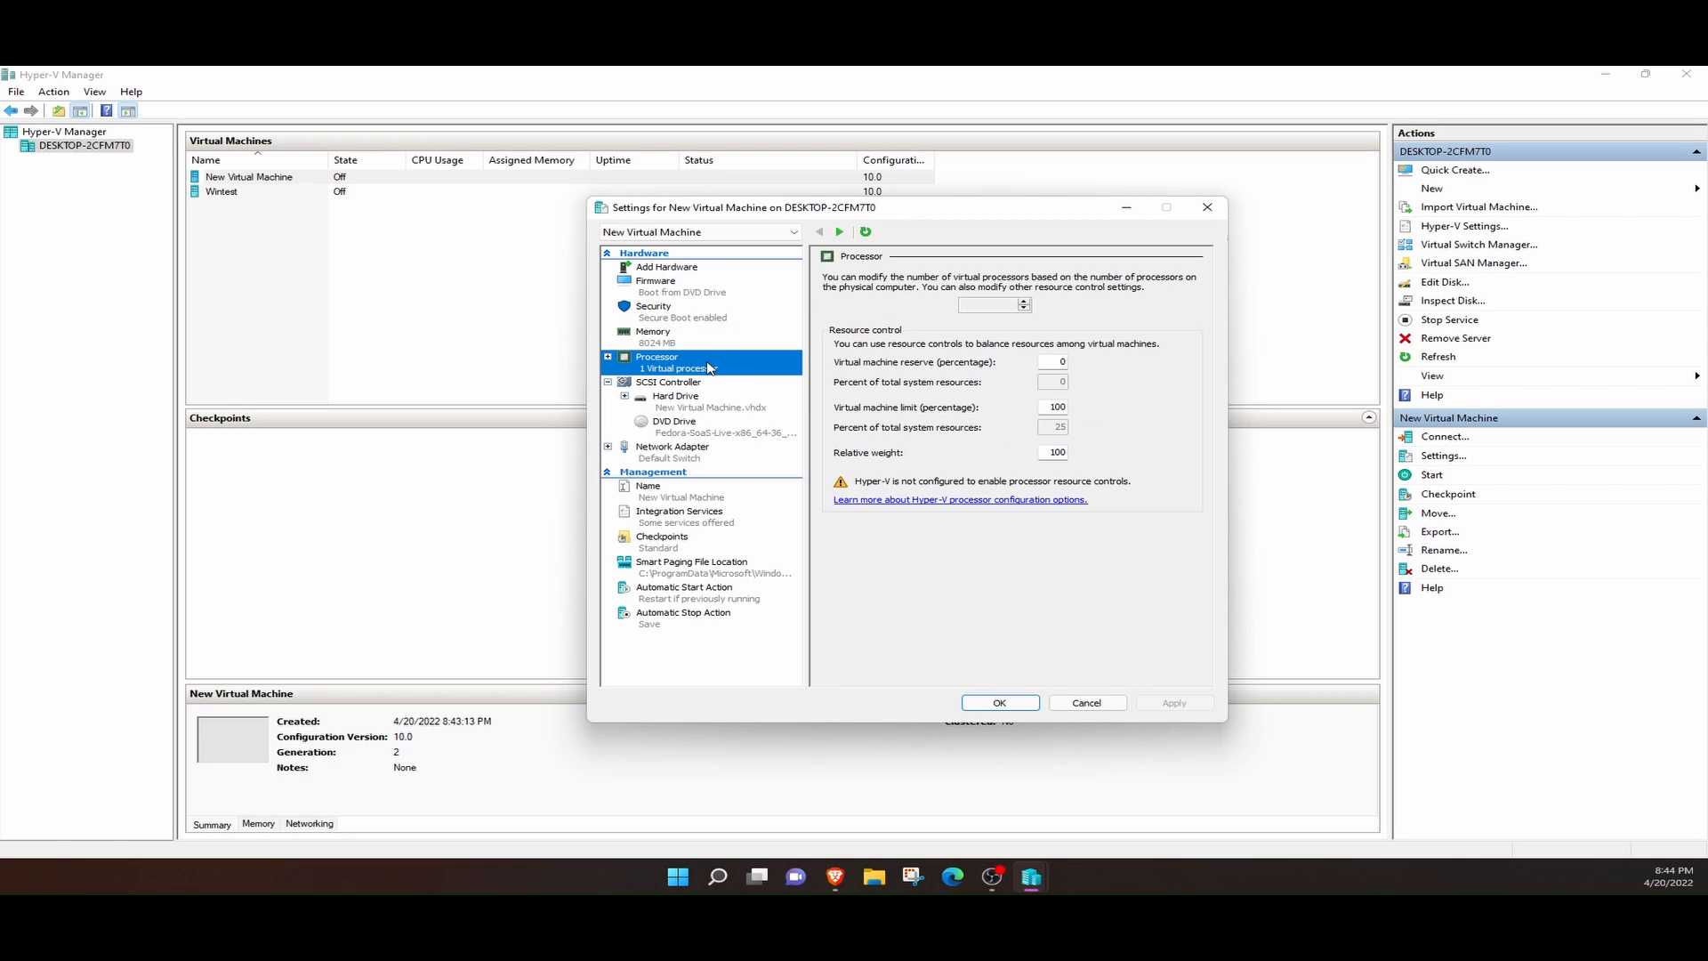
double_click(987, 305)
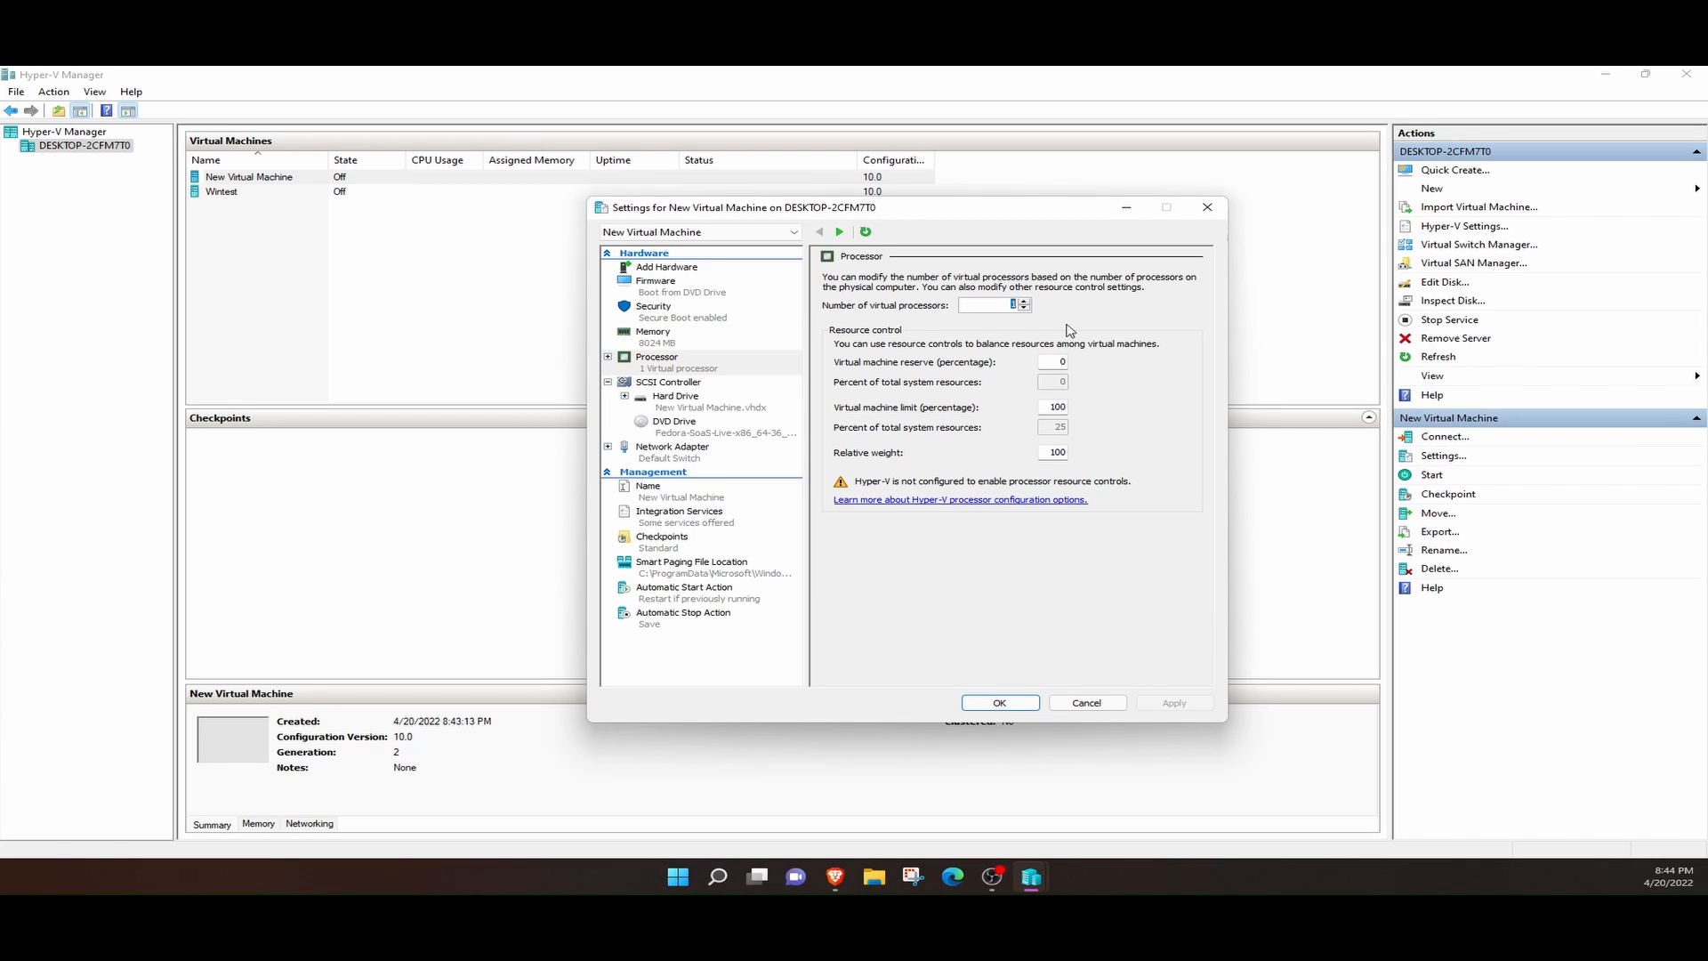
text(25)
key(BackSpace)
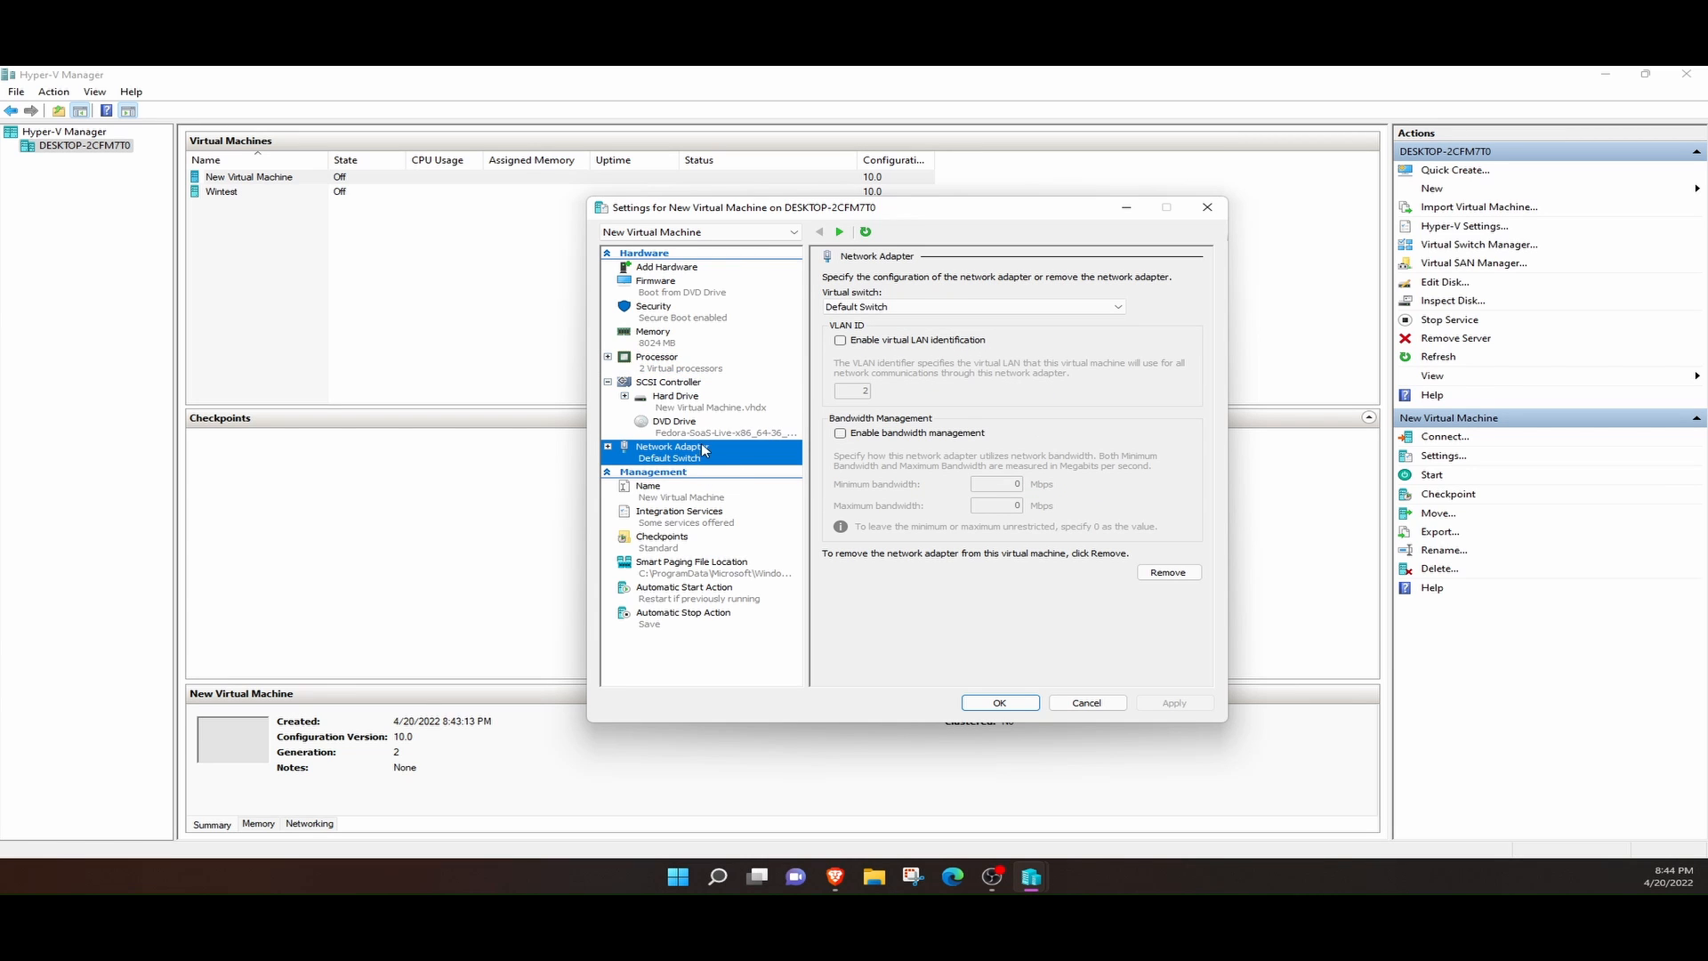
click(944, 311)
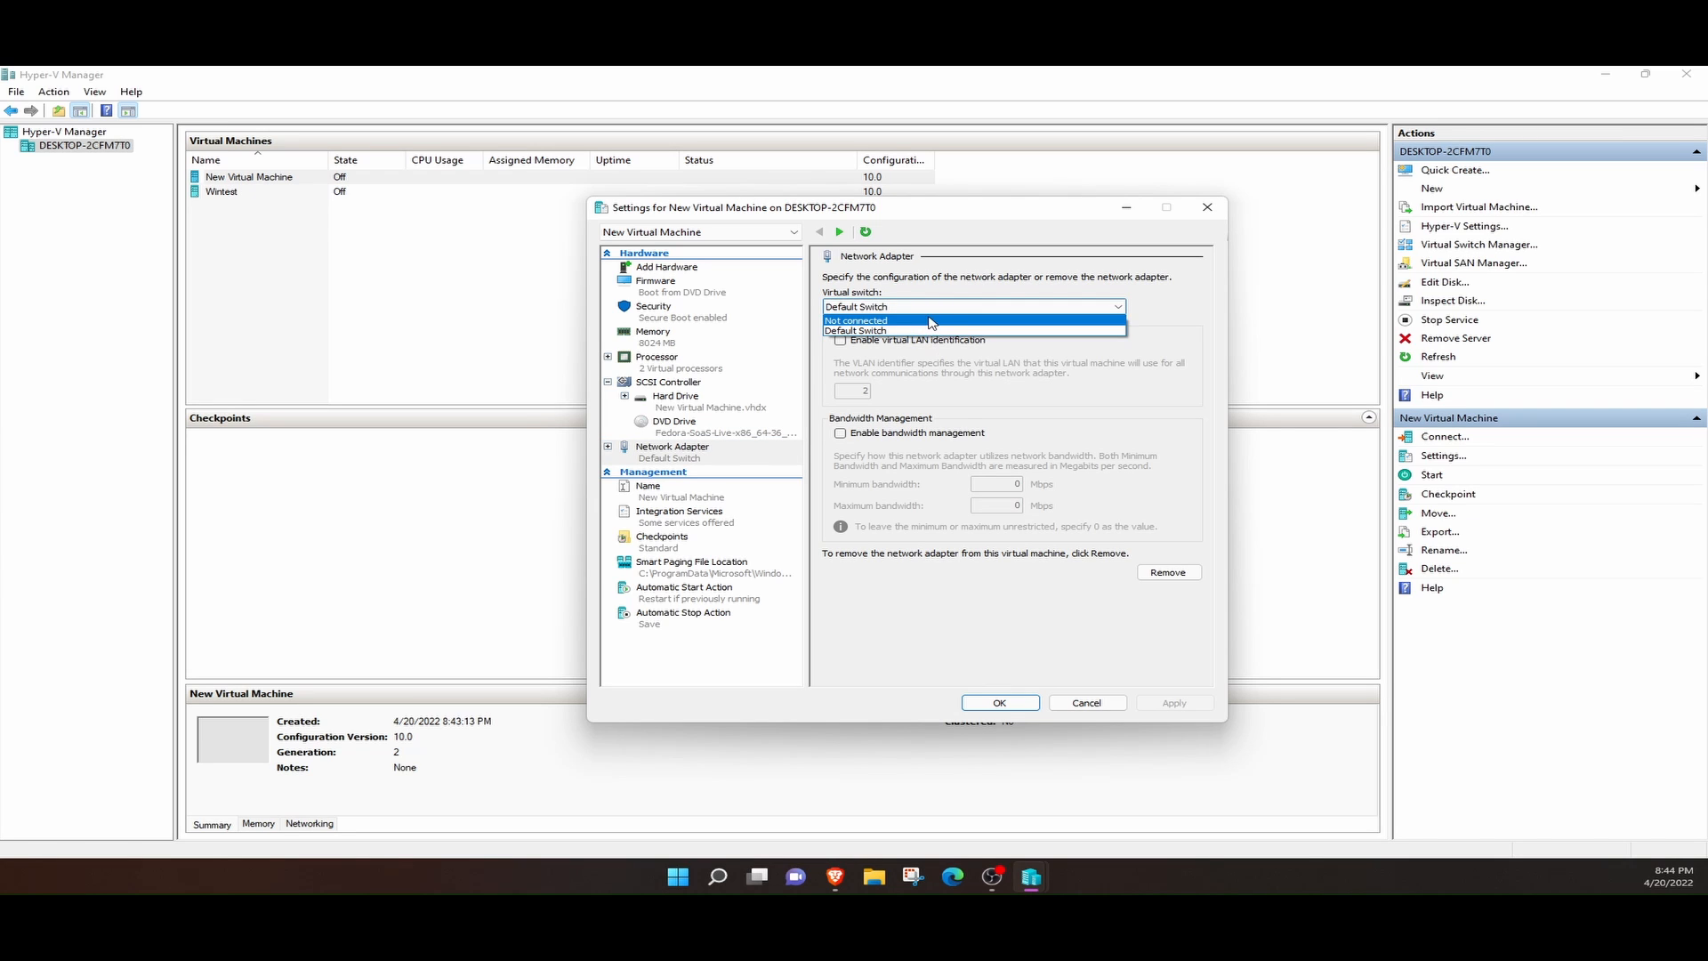
click(932, 322)
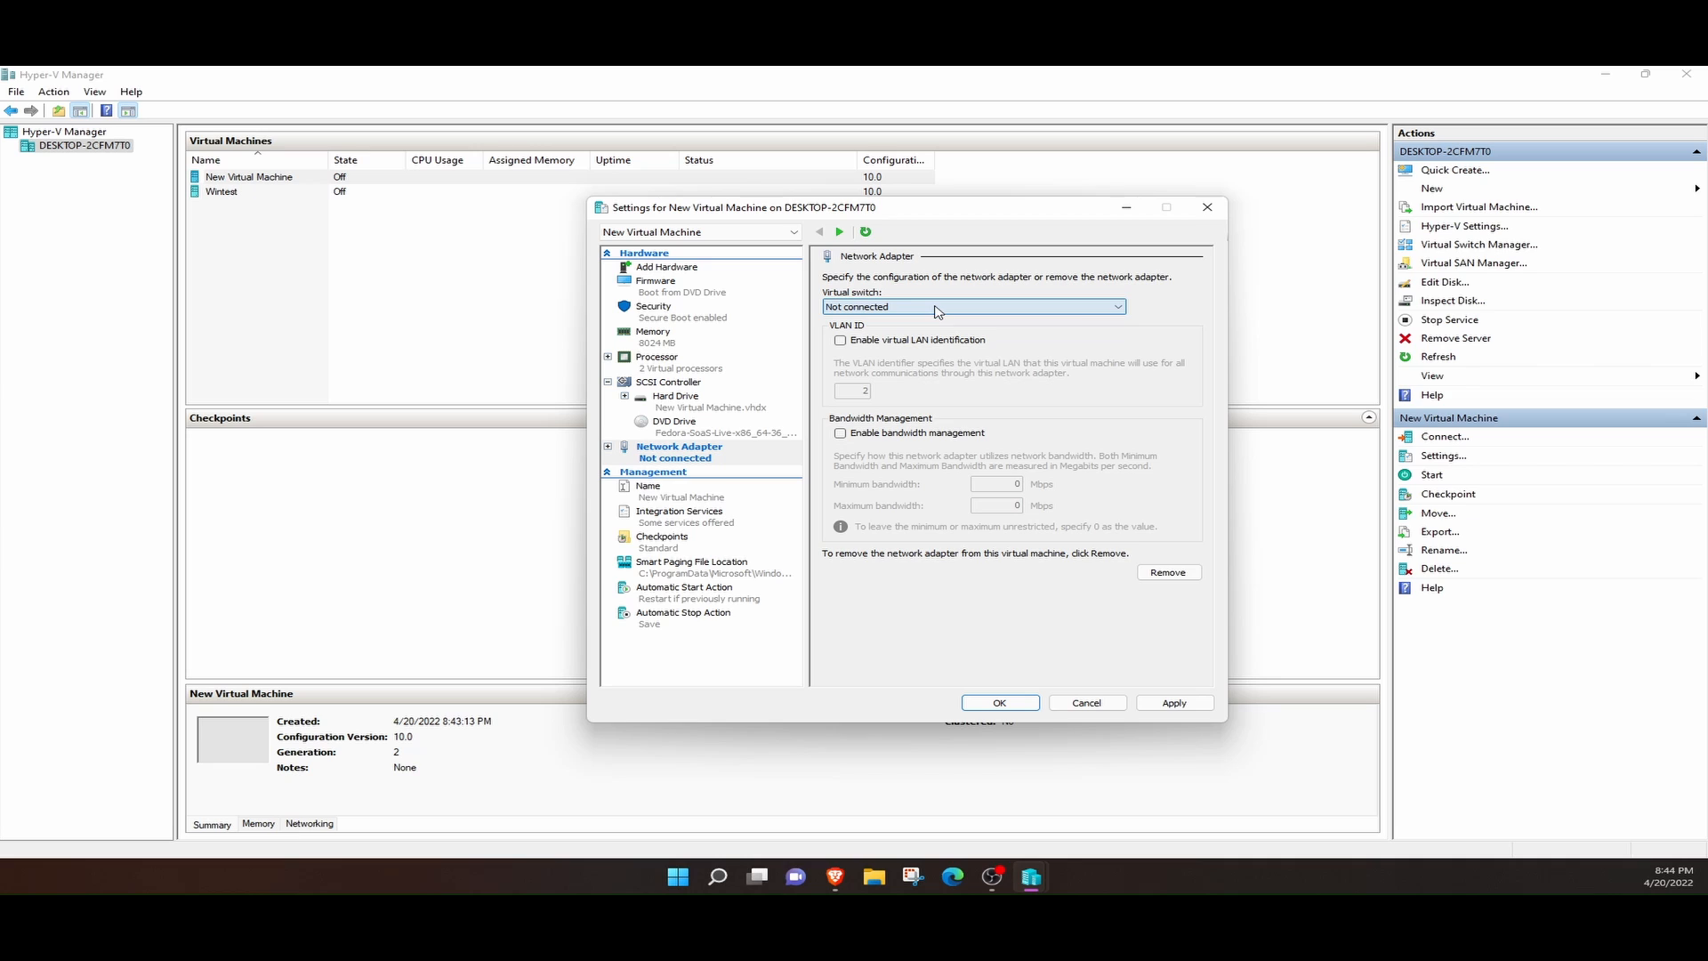
click(938, 309)
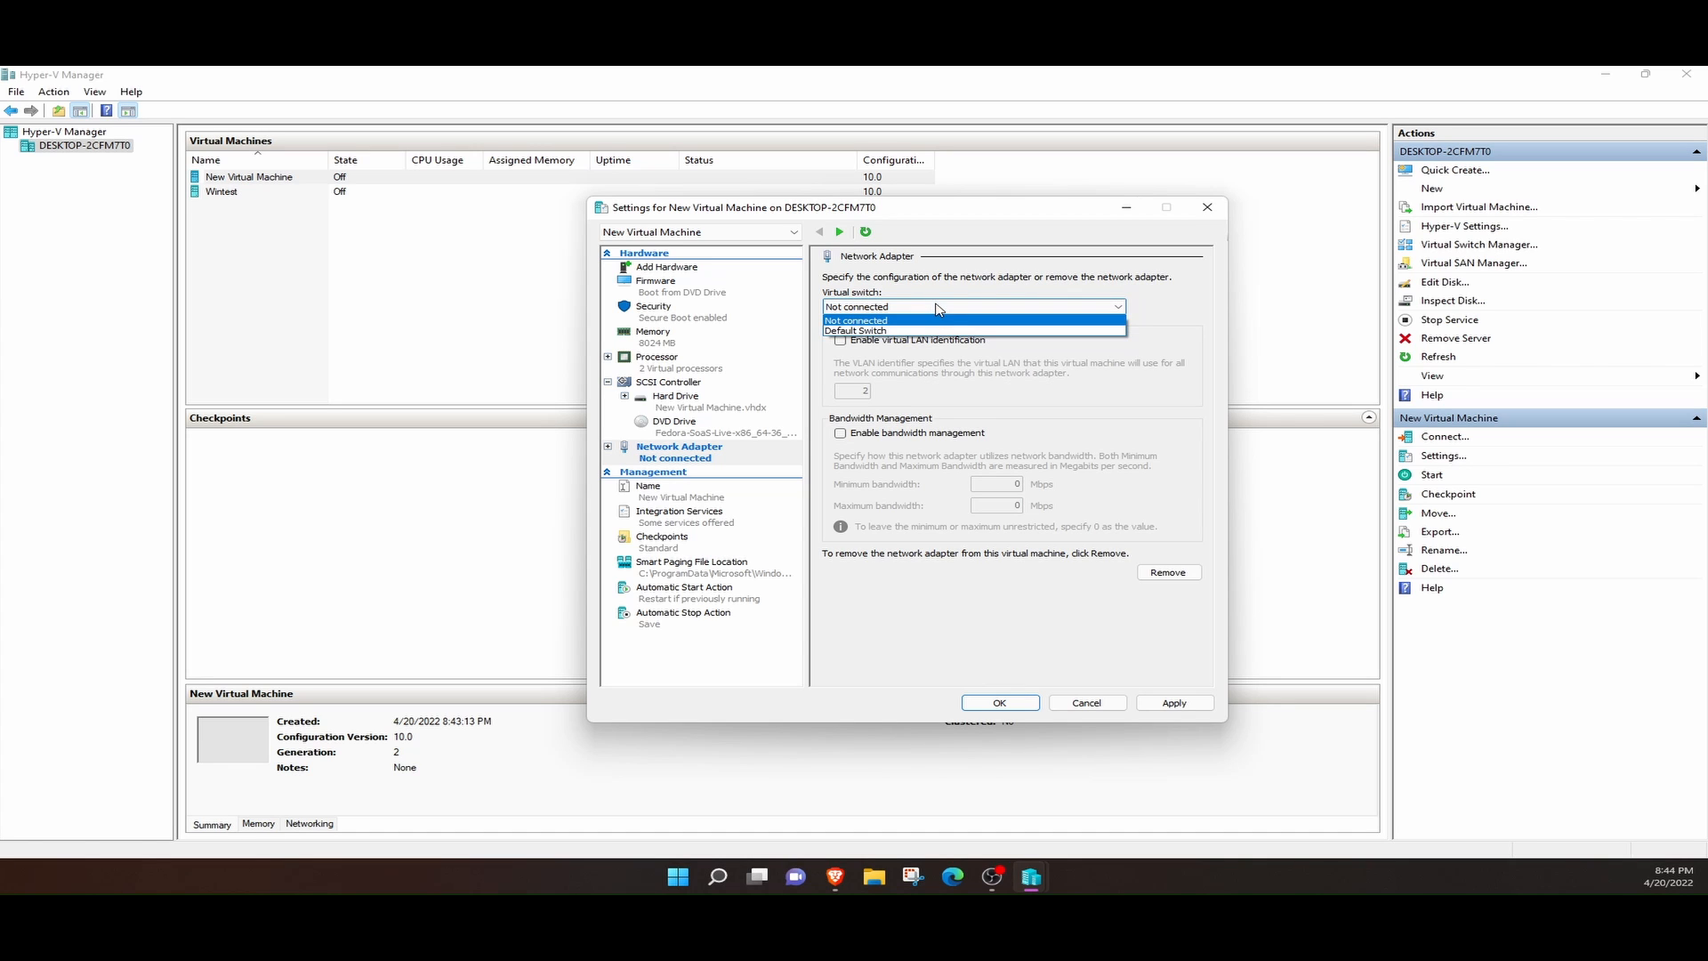
click(923, 331)
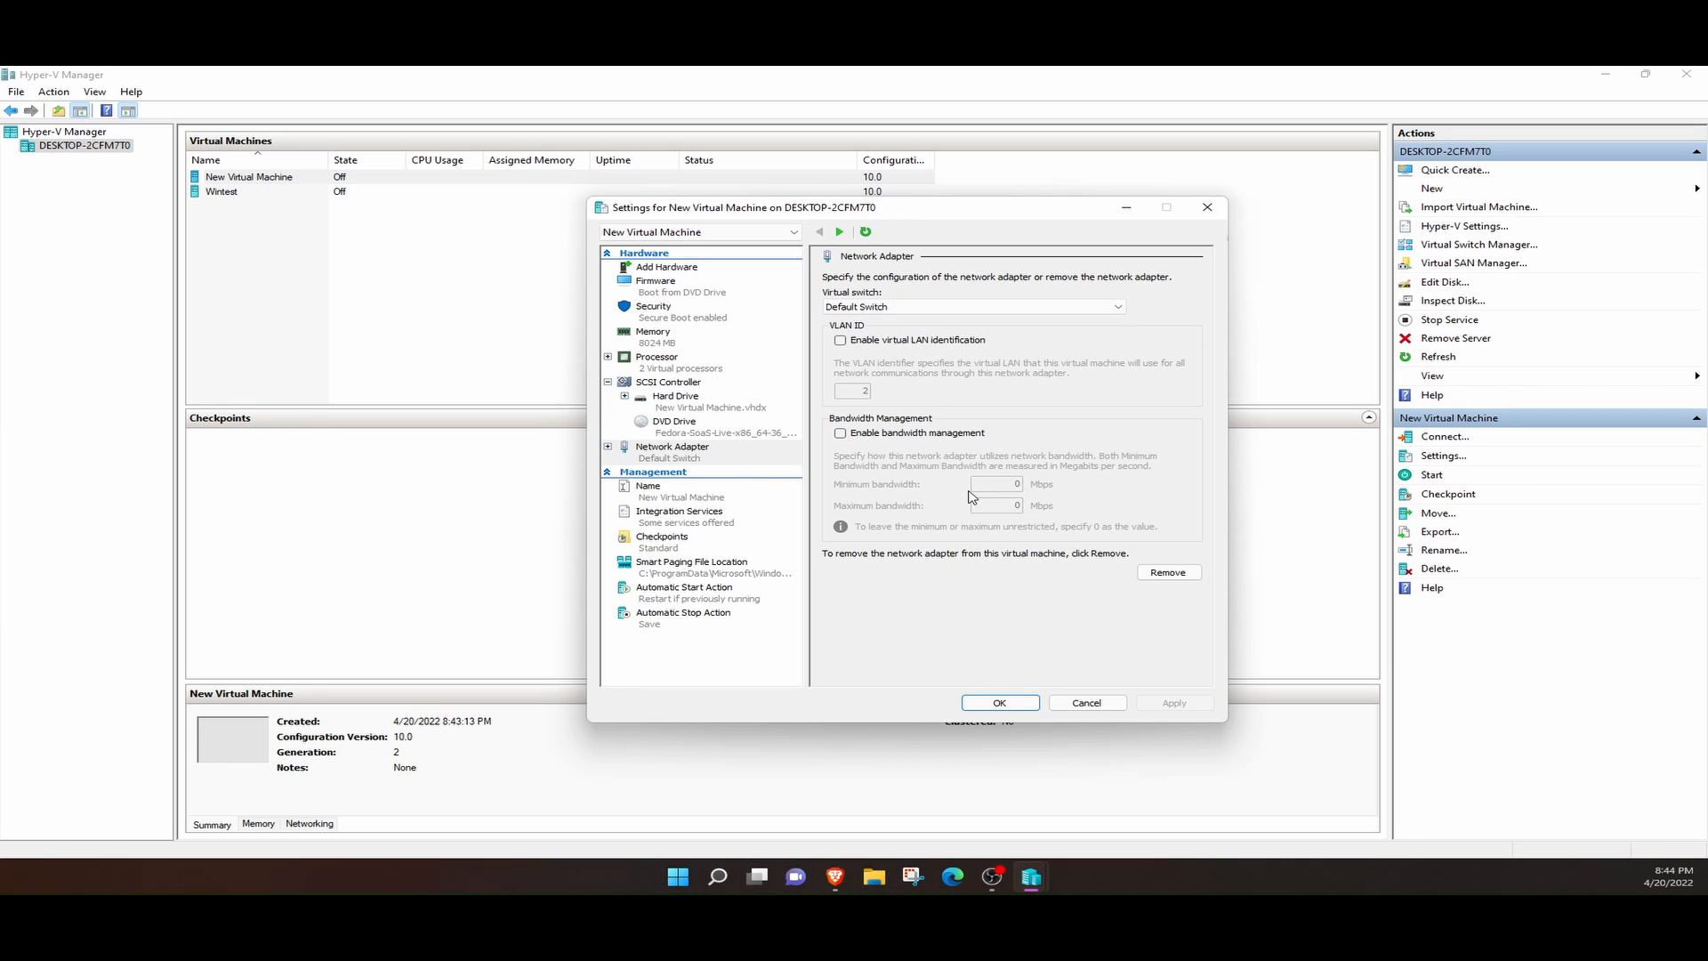
click(931, 340)
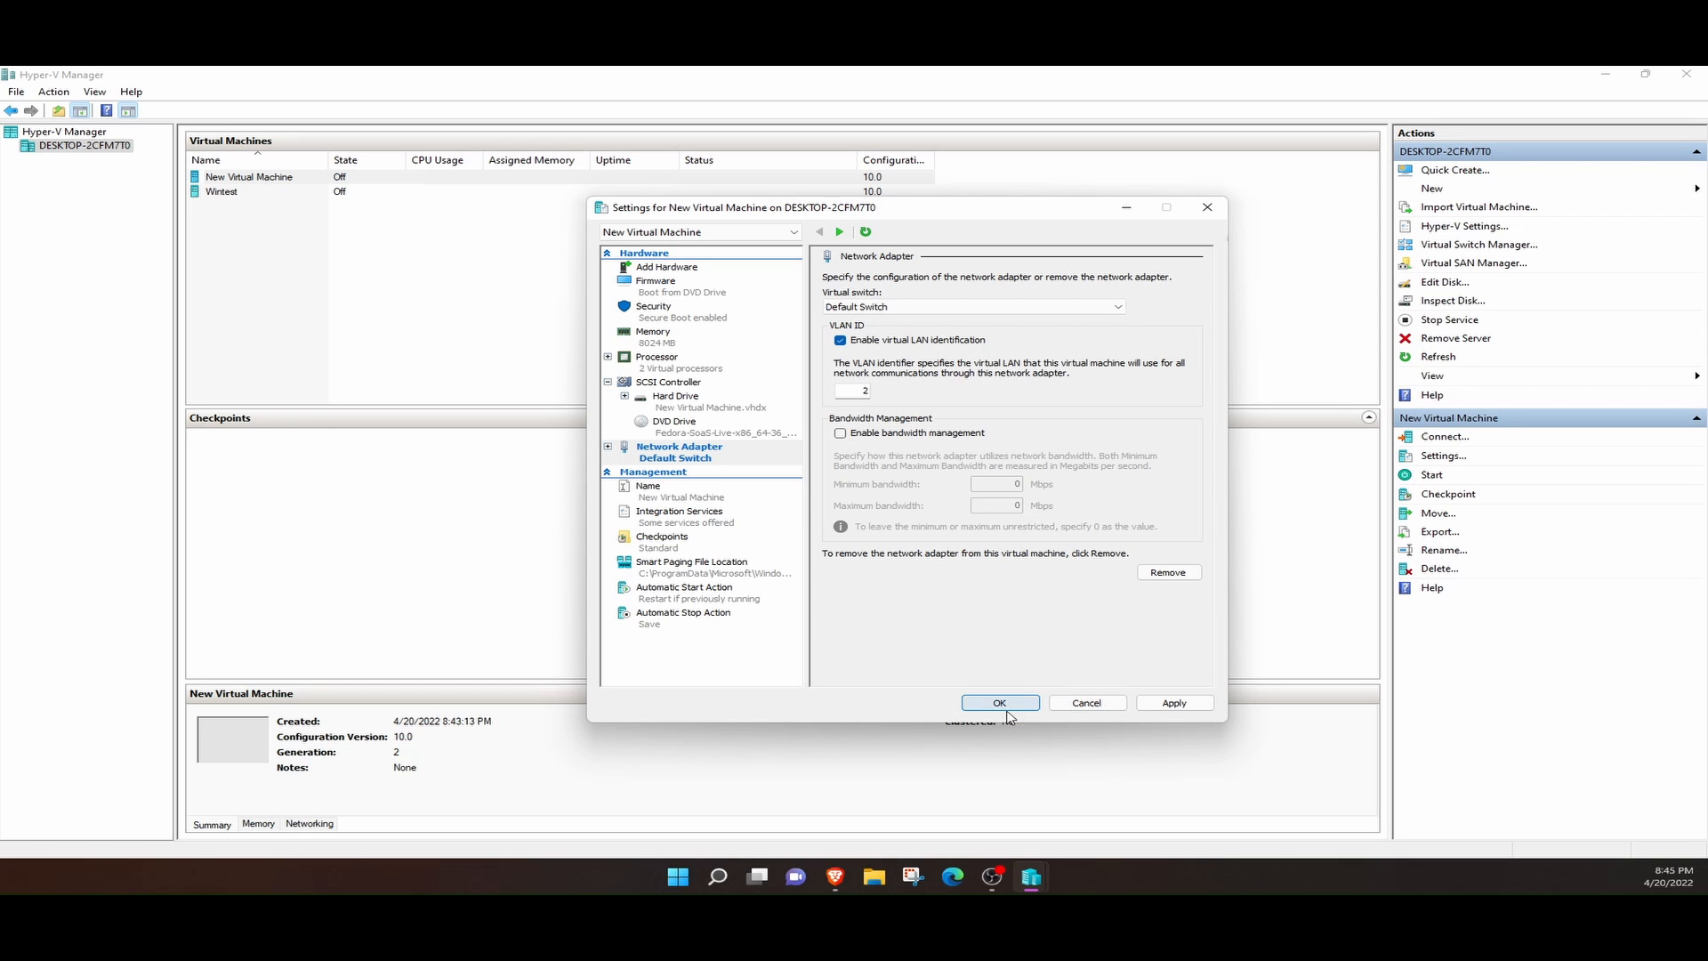
click(1087, 703)
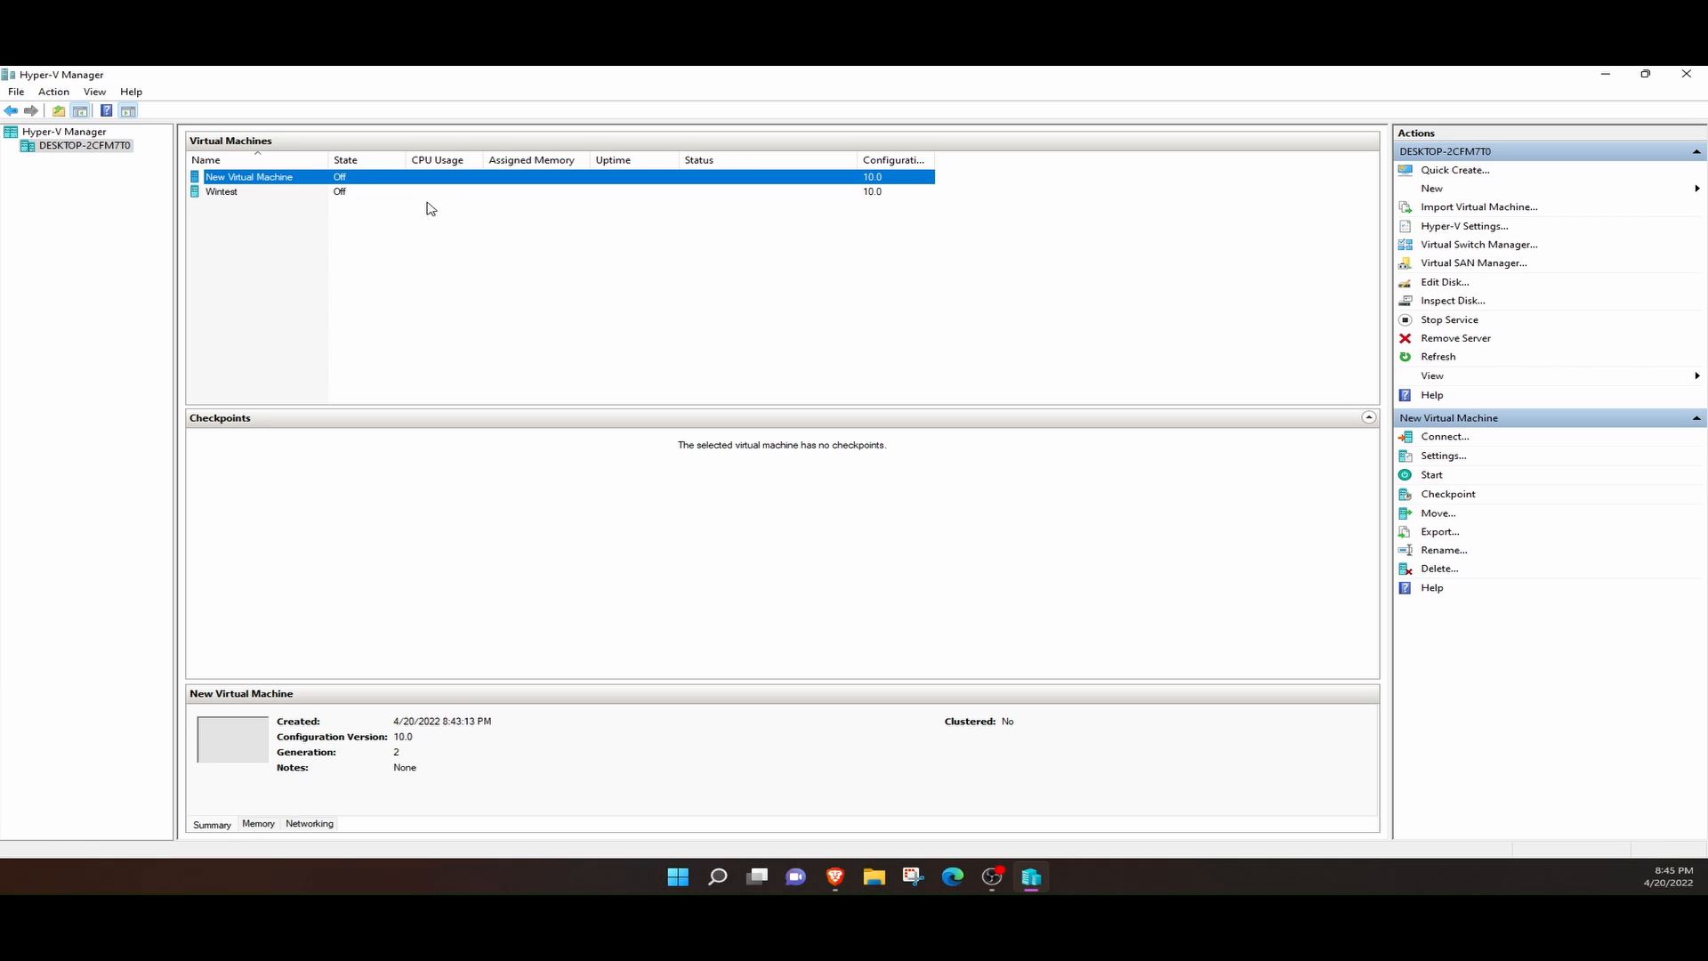
Connect to and start the Wintest virtual machine, booting Manjaro with proprietary drivers
click(345, 192)
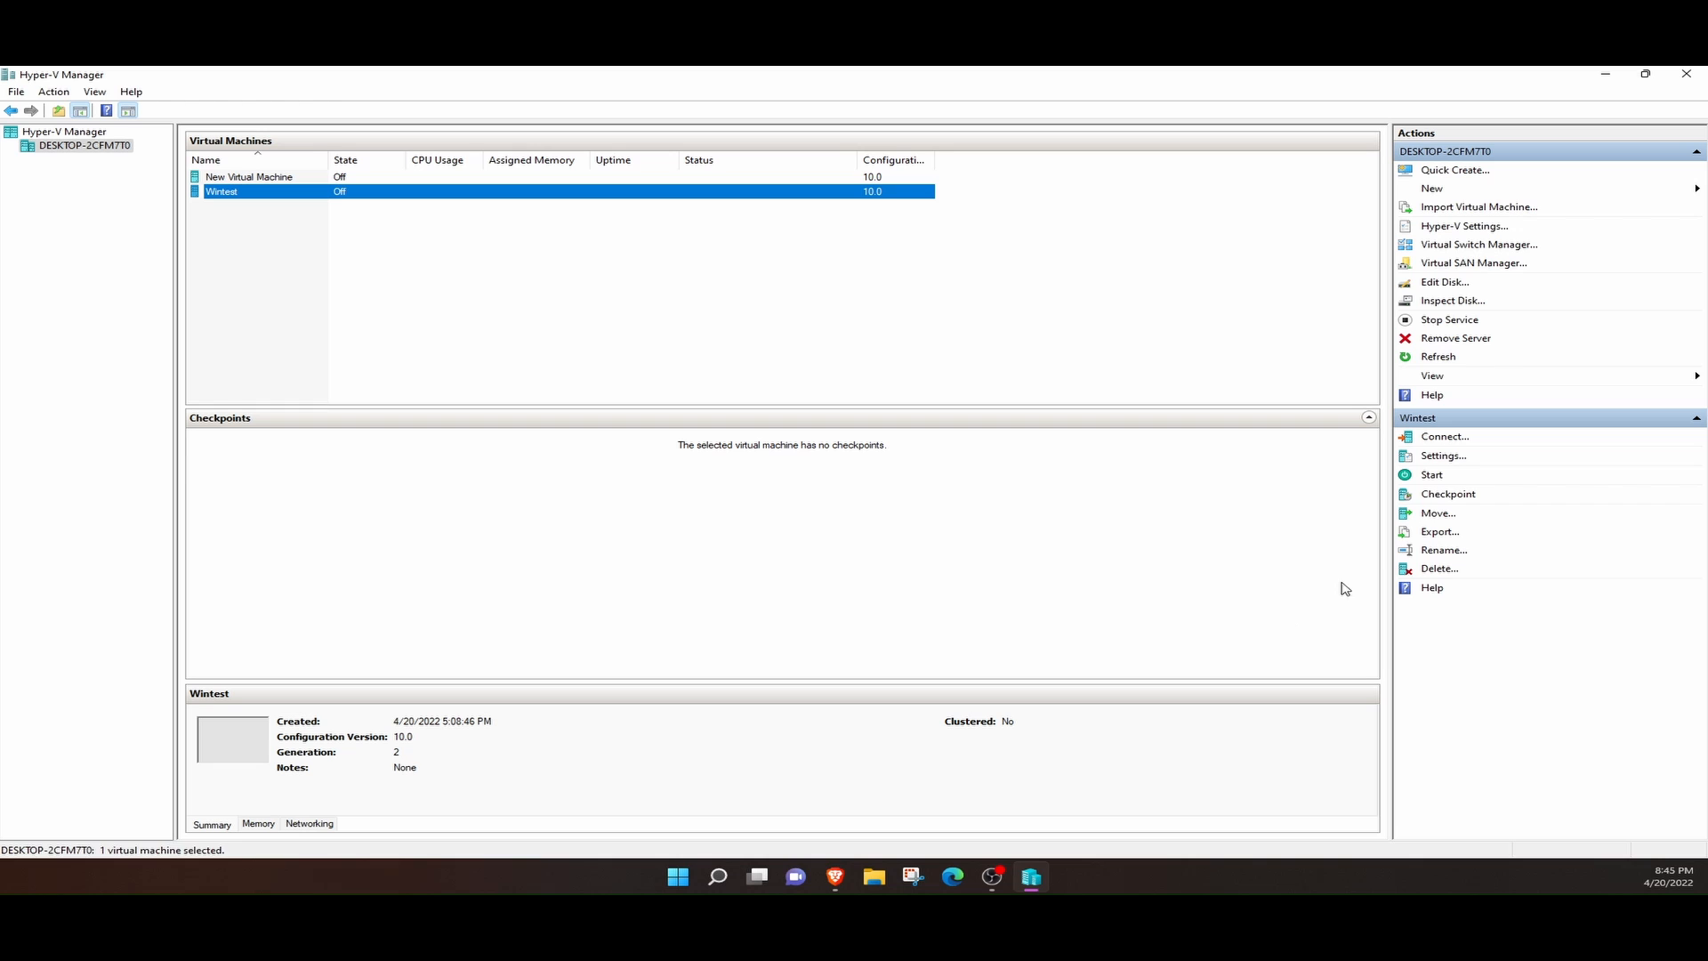
click(1444, 436)
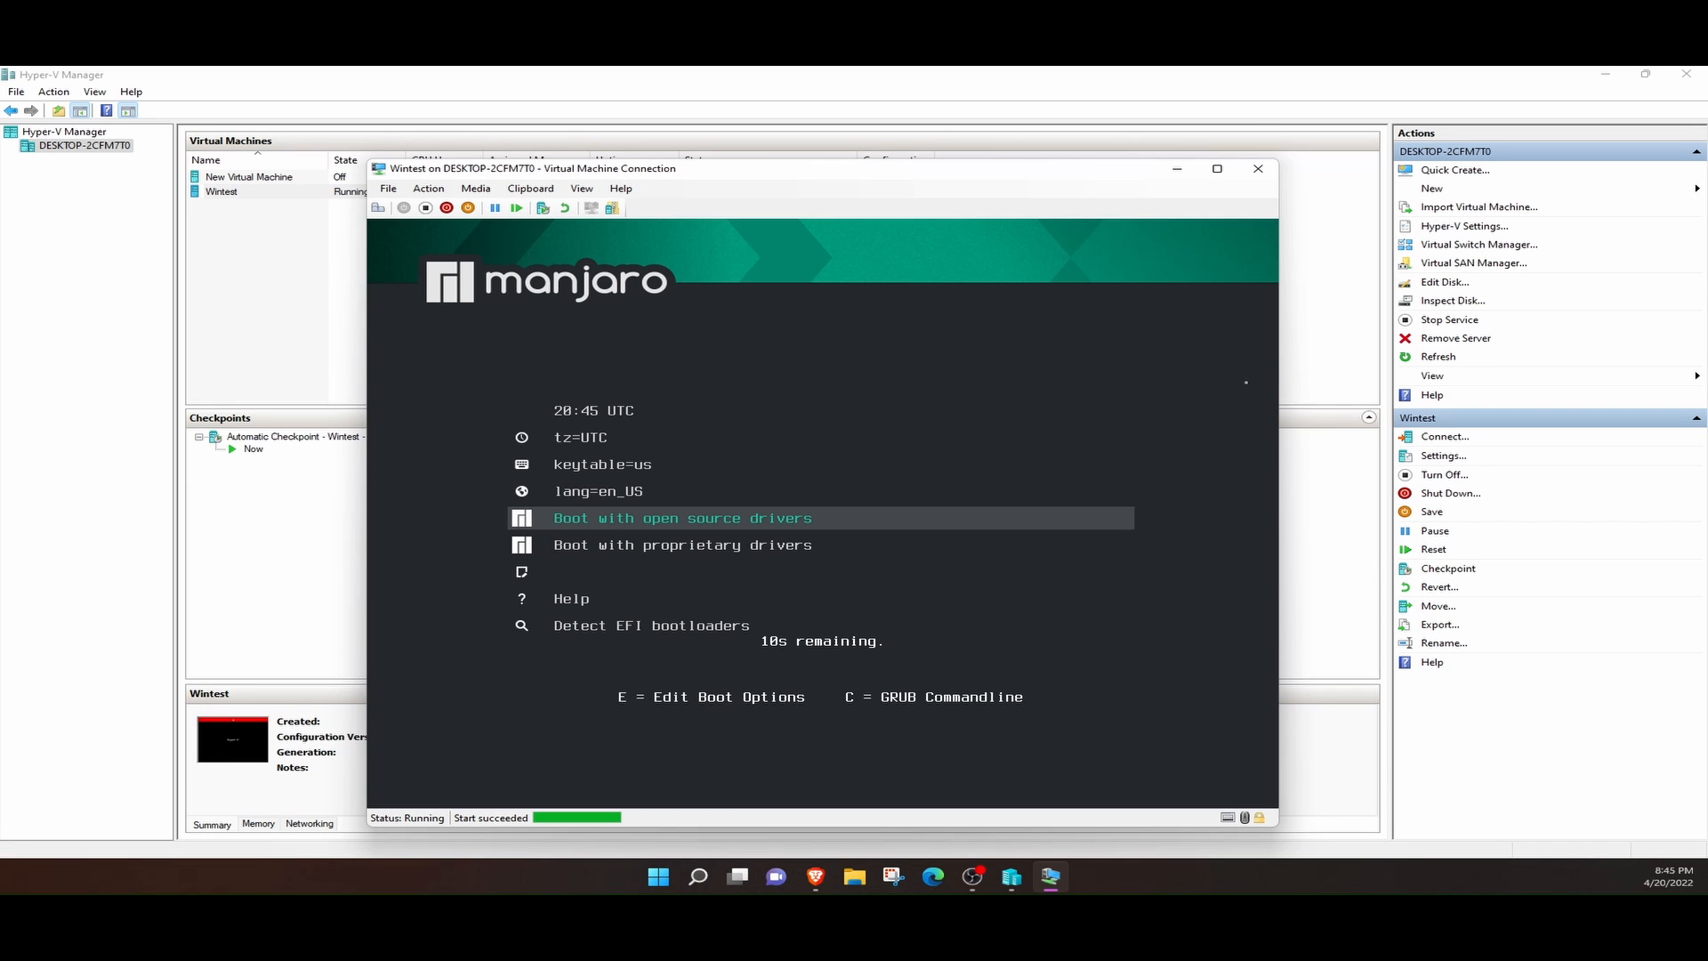
key(Down)
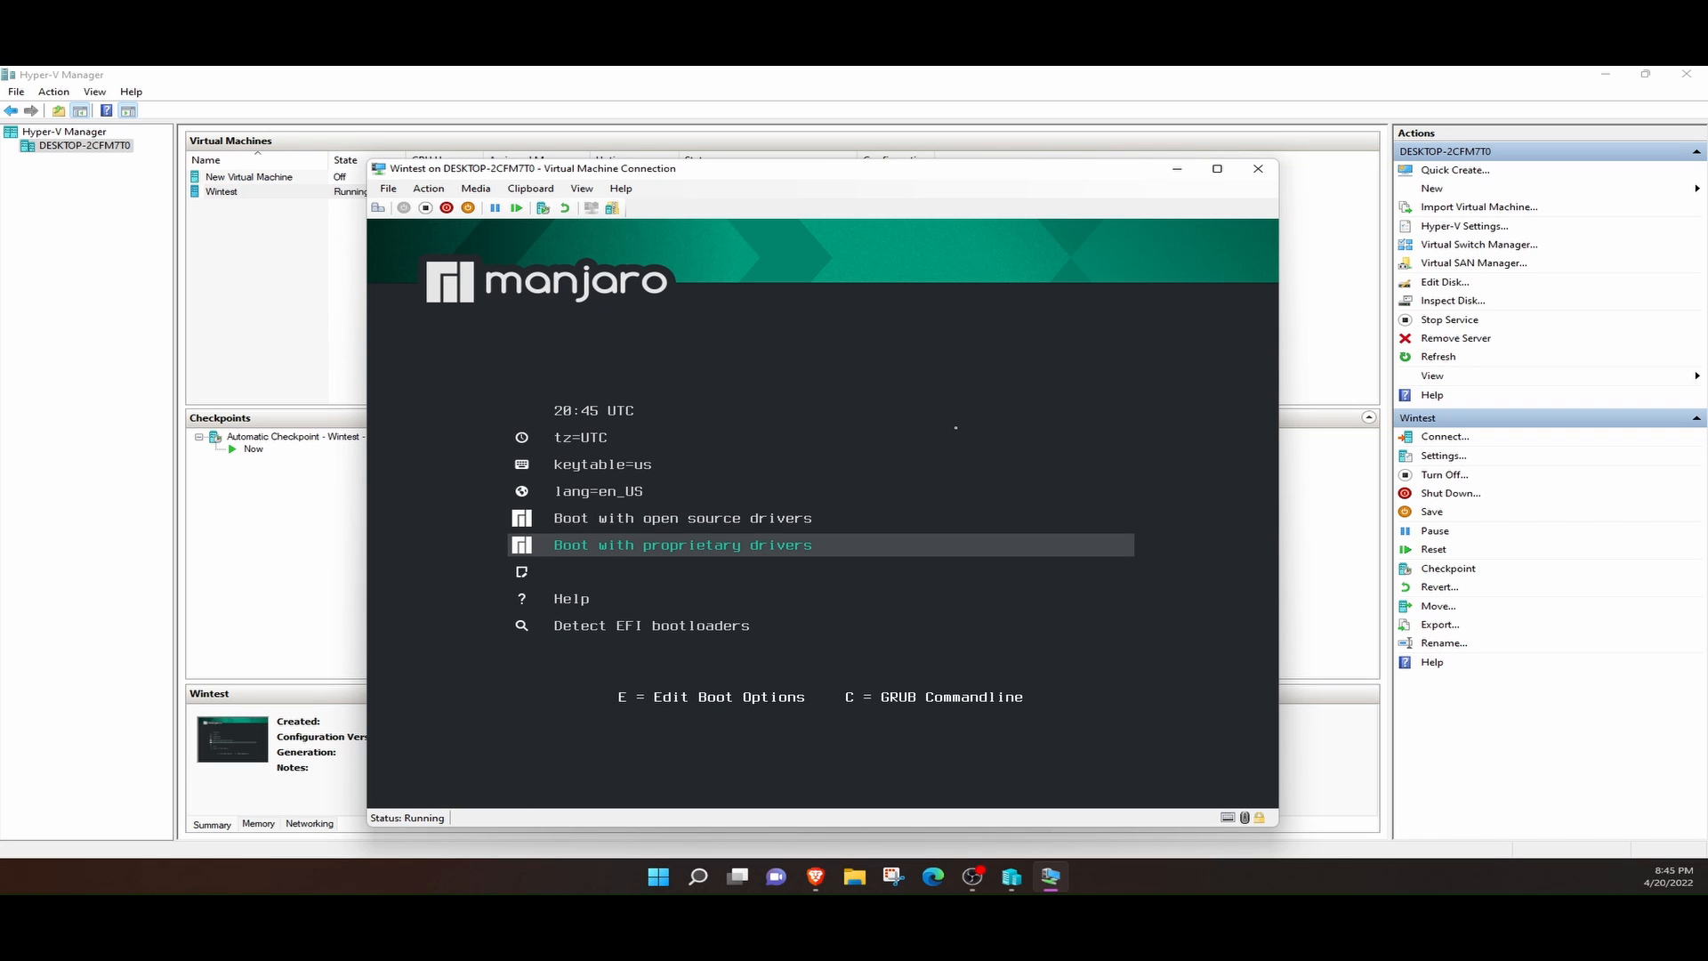
key(Up)
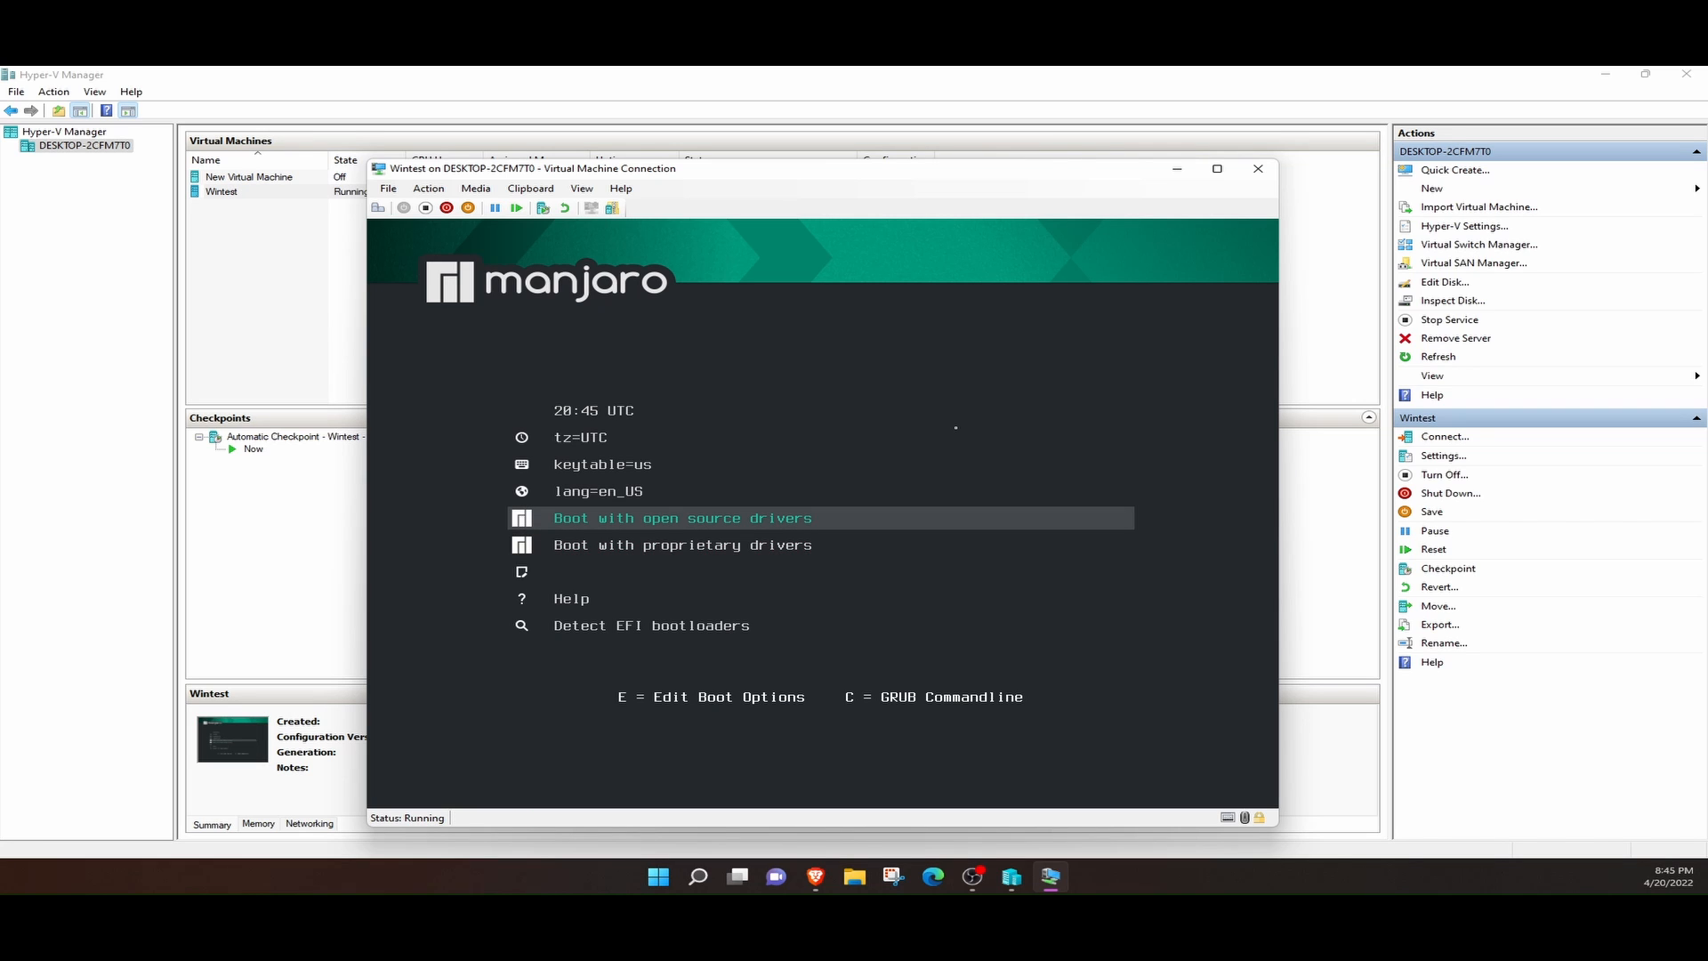
key(Down)
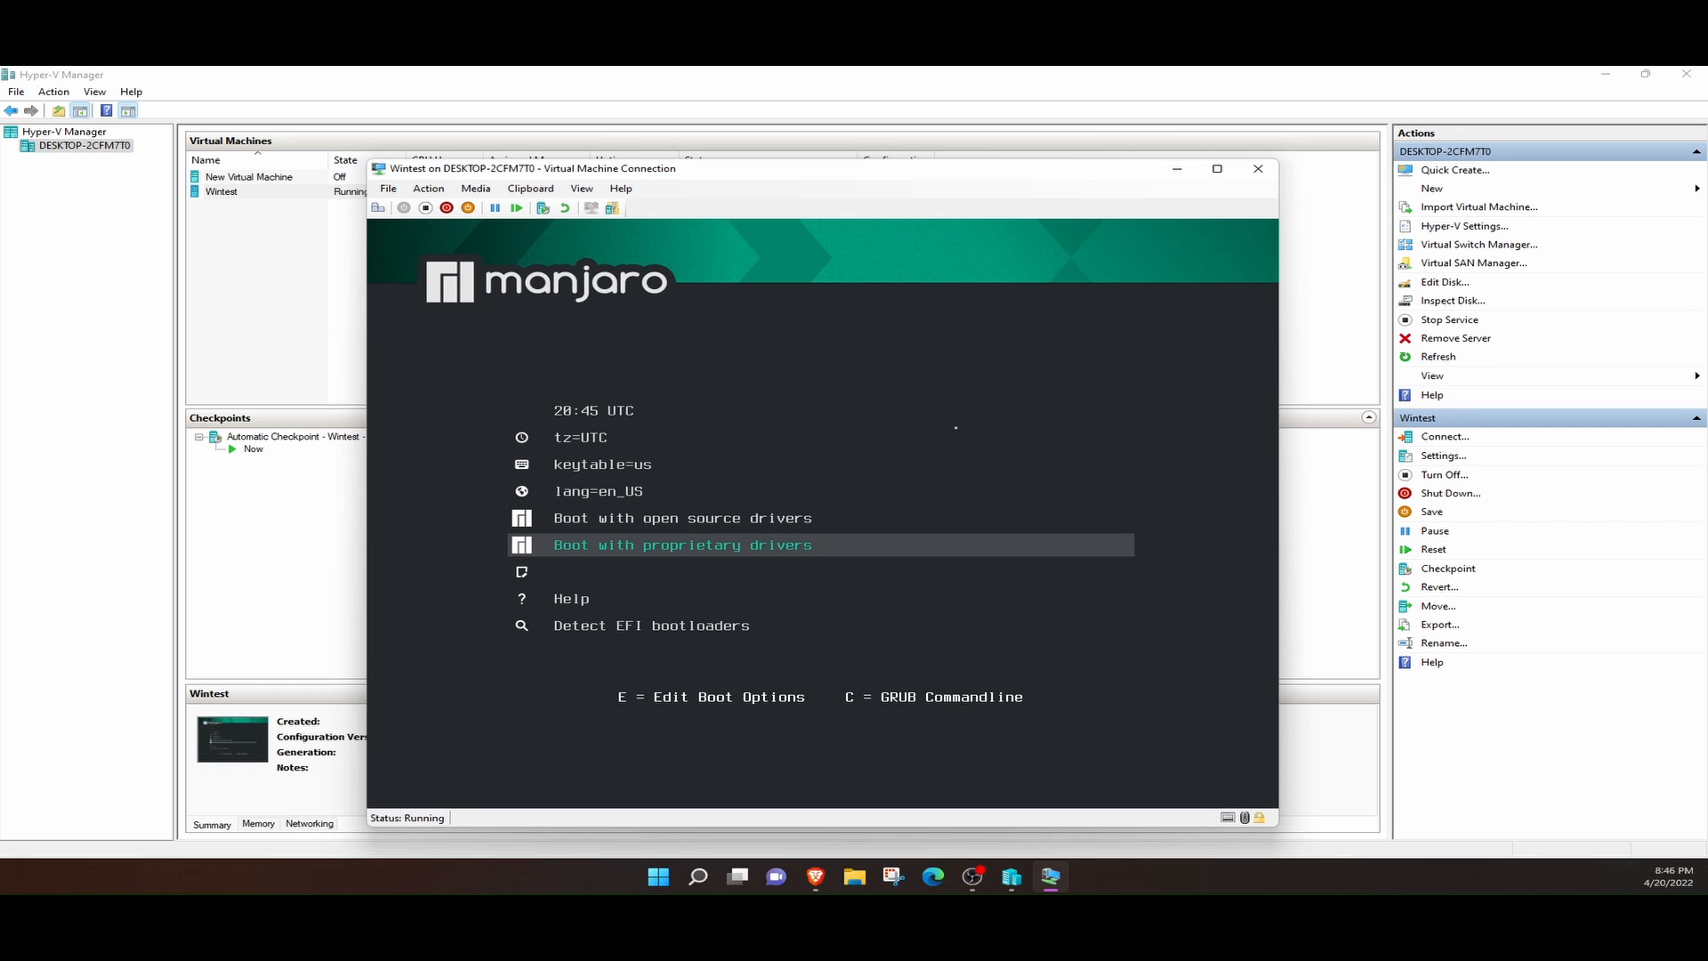
key(Return)
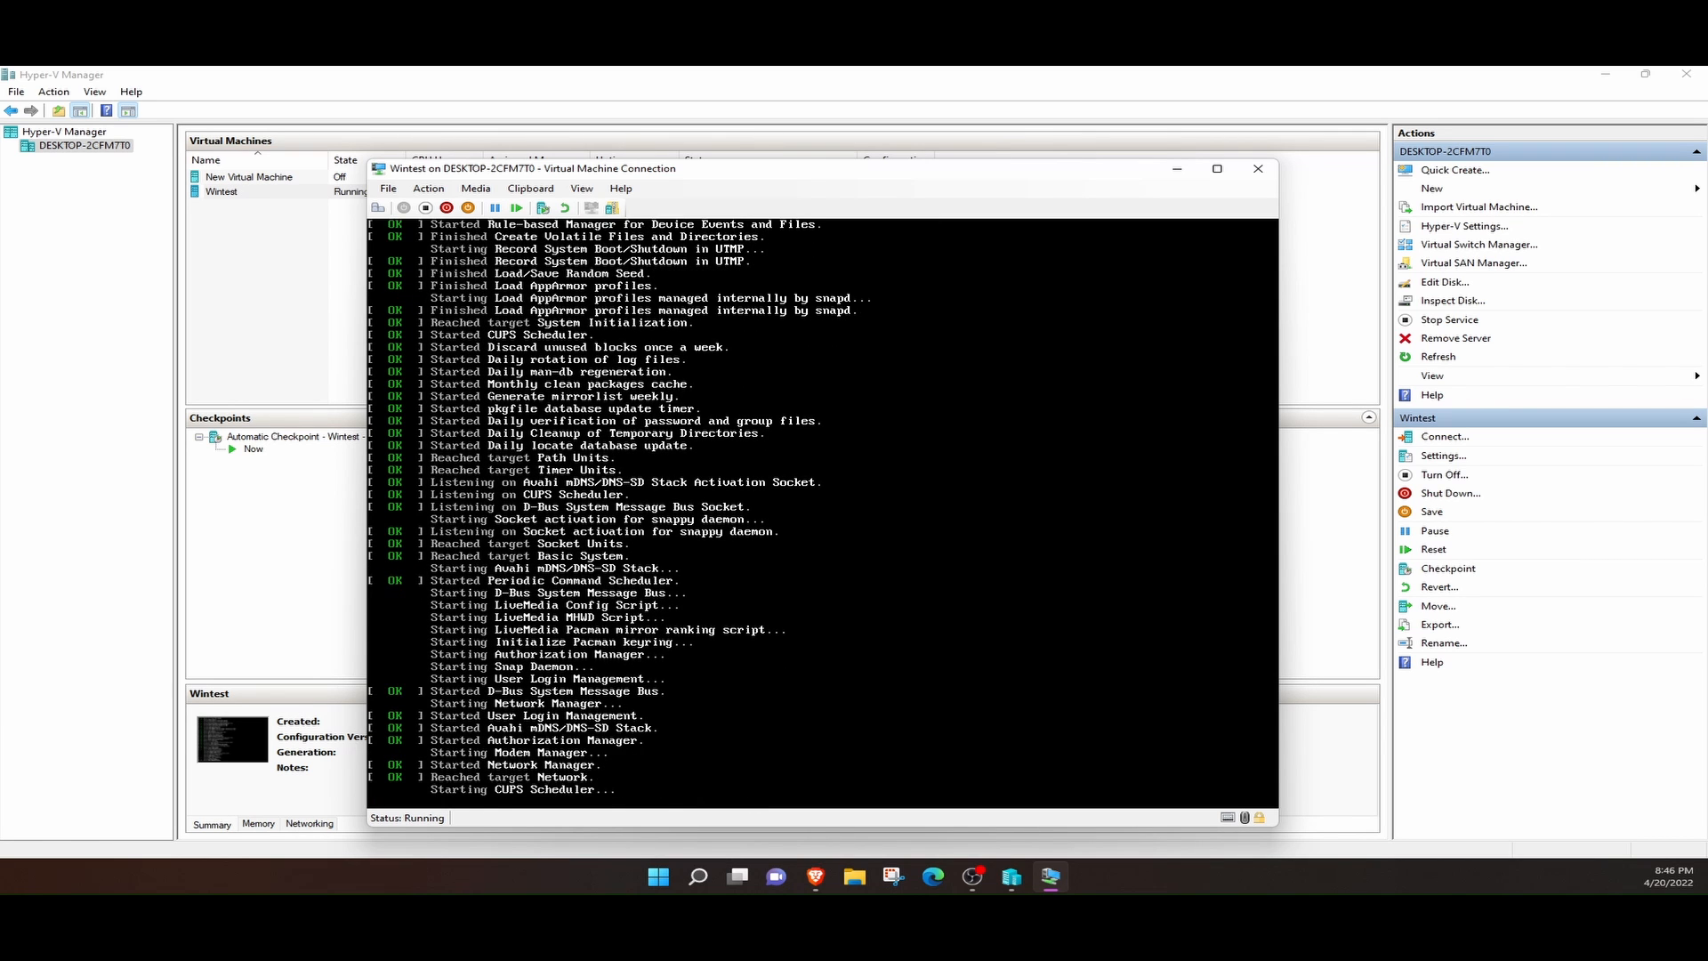
Expand the Wintest virtual machine connection window to full screen
click(1621, 75)
click(1215, 171)
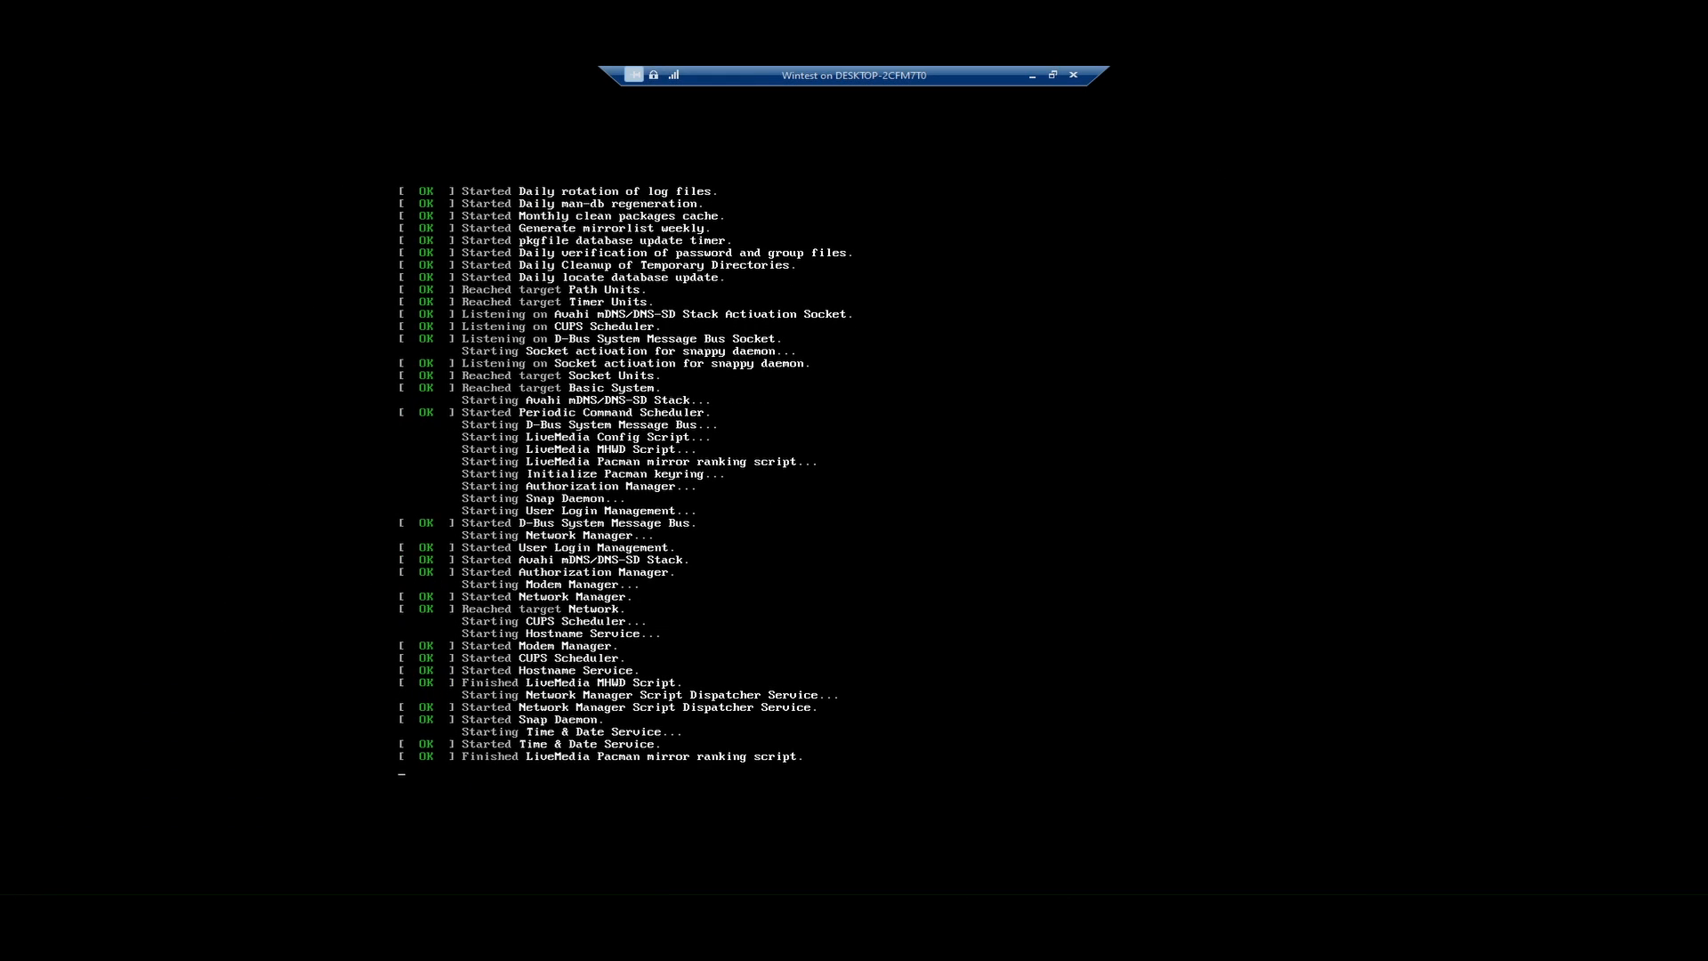
click(635, 76)
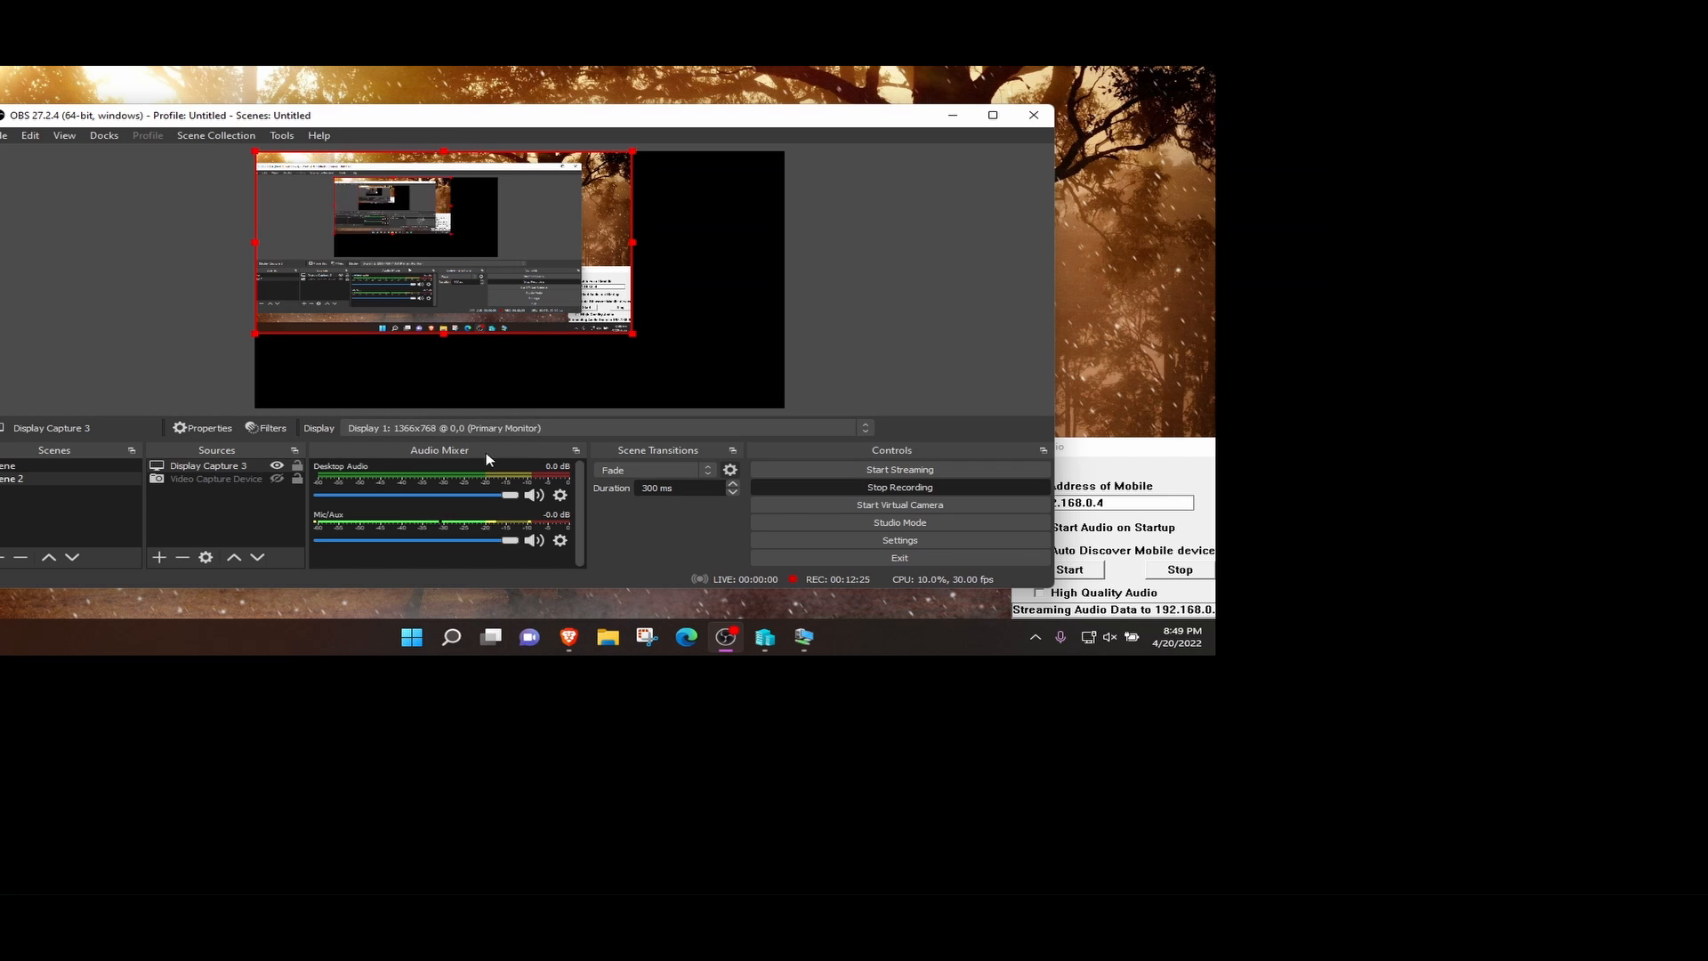
In OBS, enlarge the Display Capture 3 source to fill the preview canvas, and move the Wifi Audio window away from the taskbar
drag(633, 335, 759, 408)
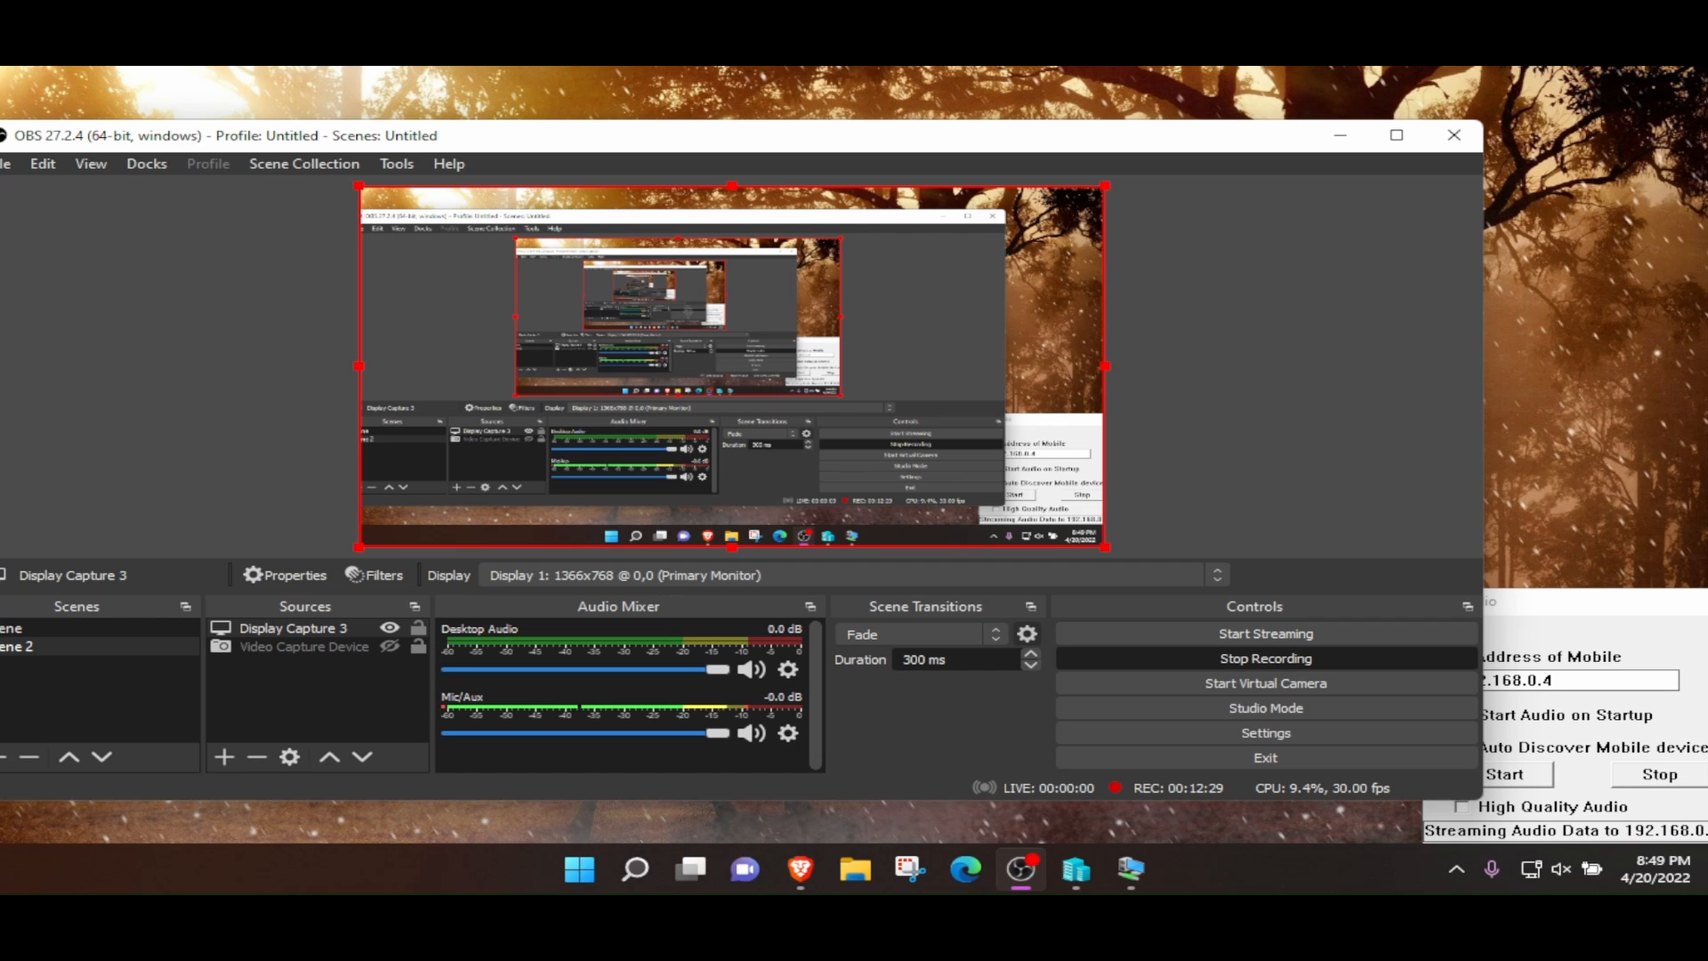
drag(1119, 145, 1316, 68)
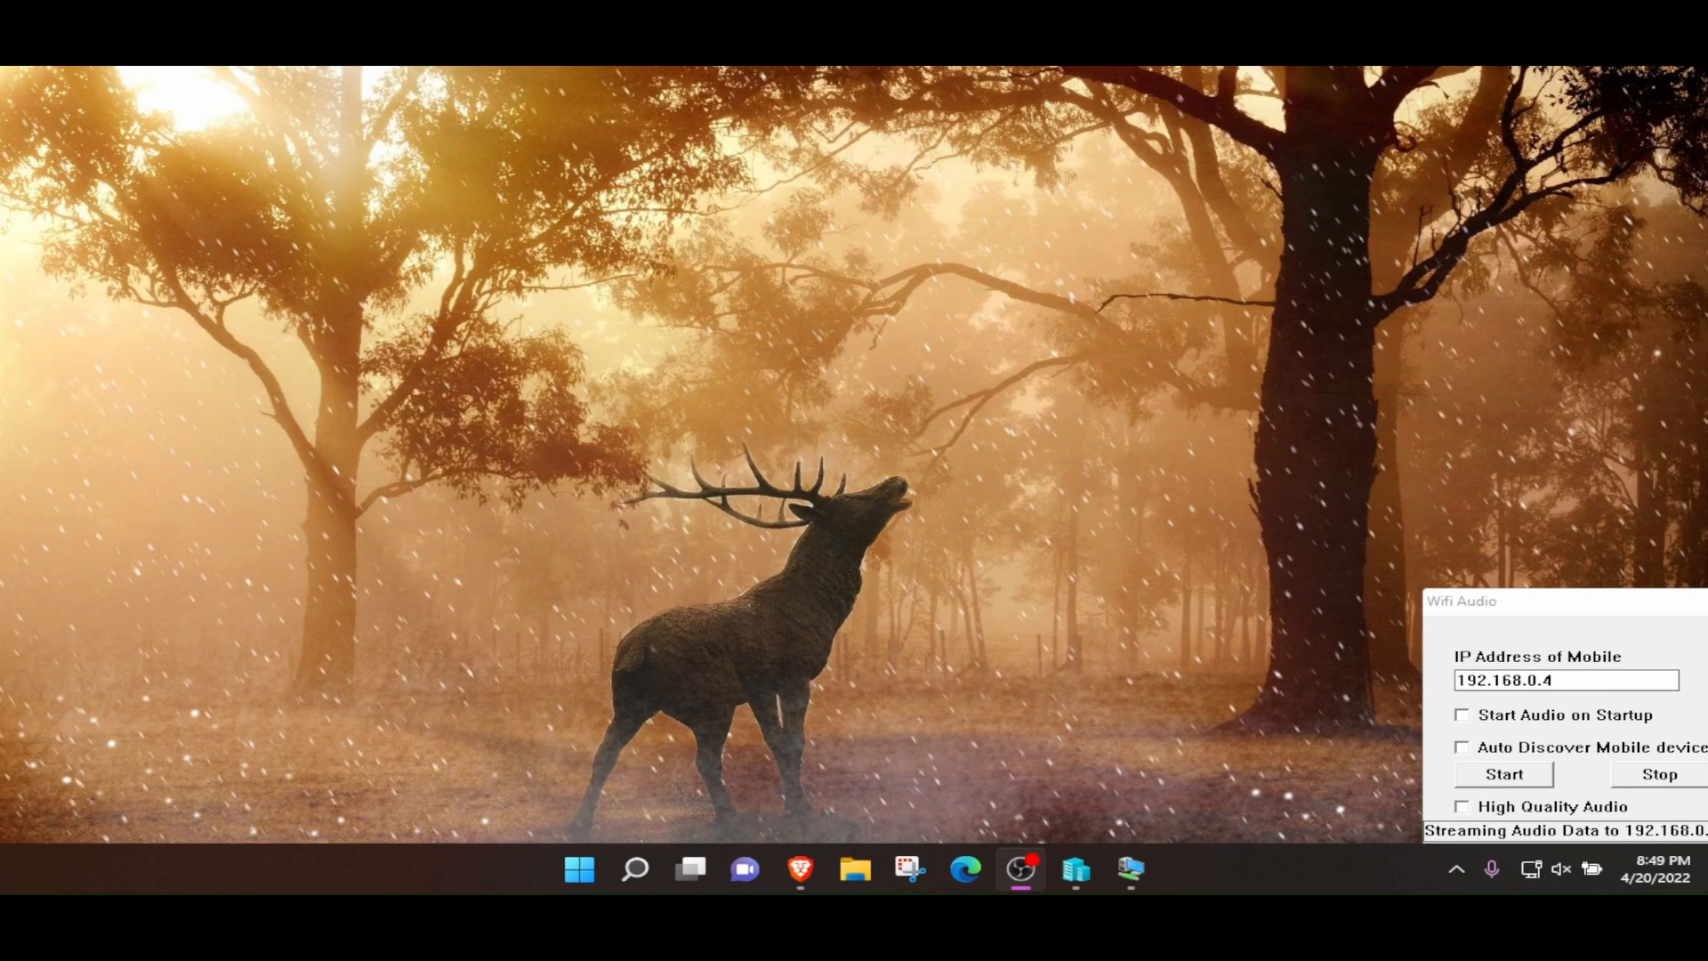
drag(1621, 605, 1539, 297)
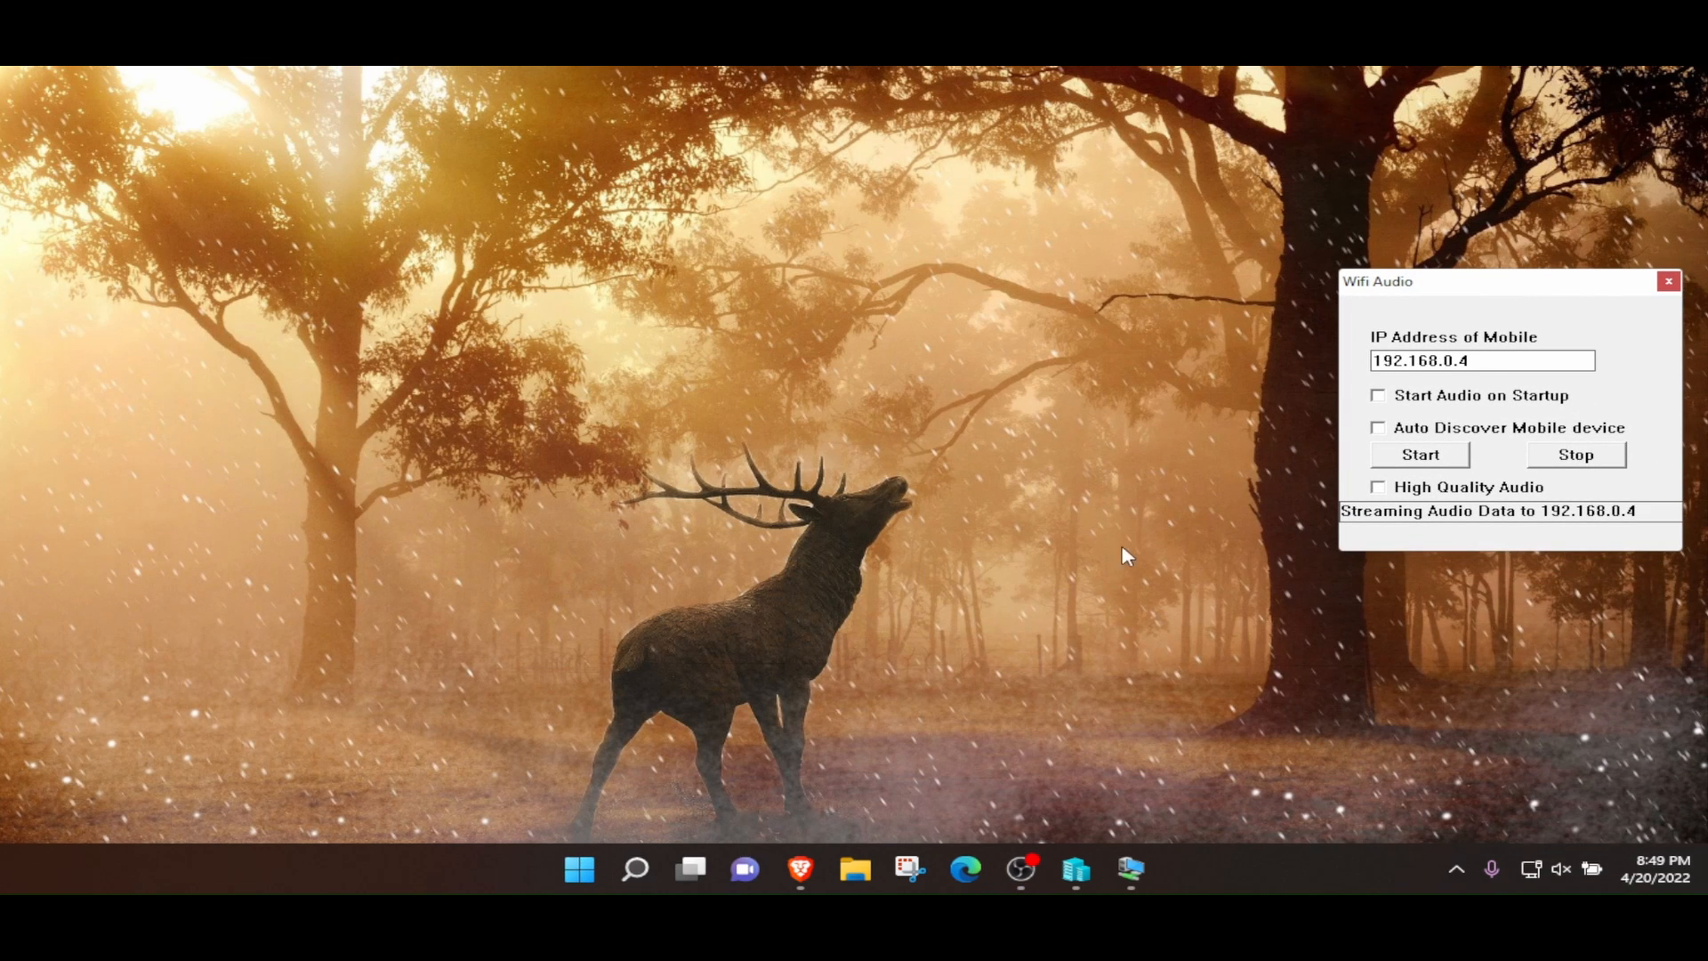
Bring the Manjaro desktop into view and move the OBS window off it
click(579, 869)
click(279, 332)
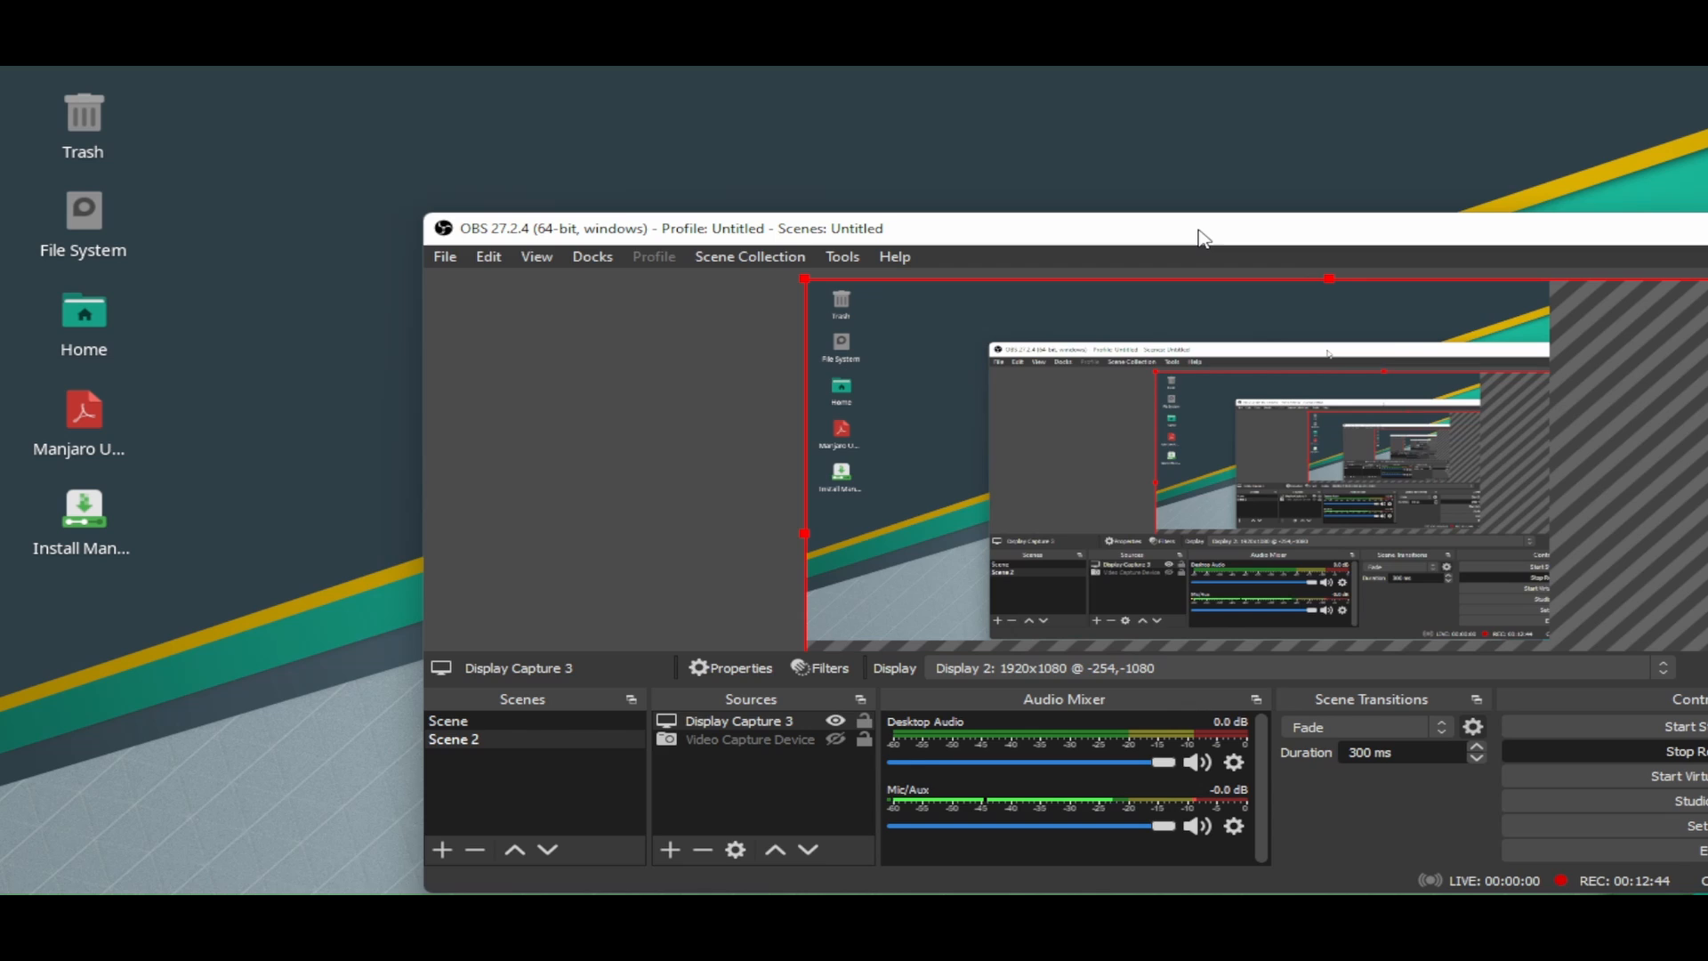
drag(1201, 237, 1178, 336)
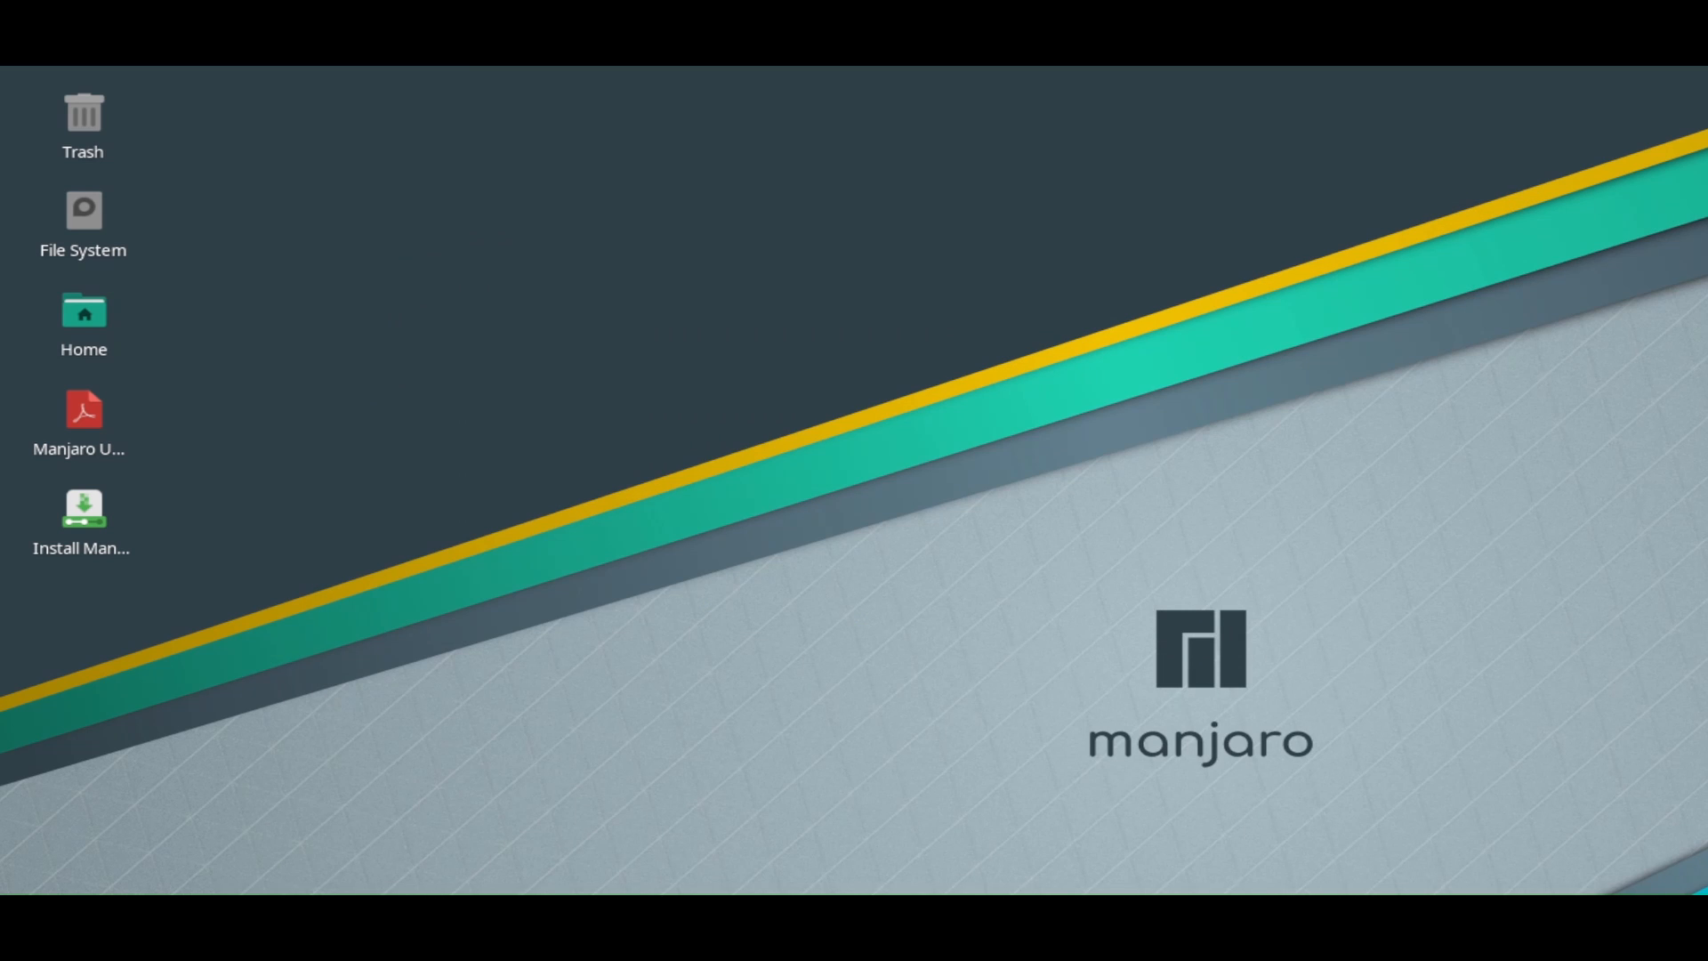